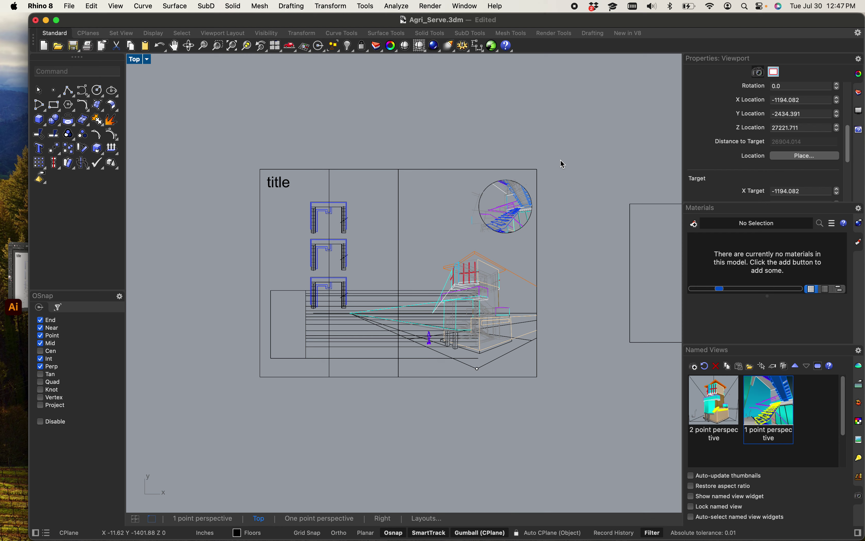
- Zoom the Top viewport in and out, then minimize the Agri_Serve.3dm Rhino window
scroll(497, 186, up, 5)
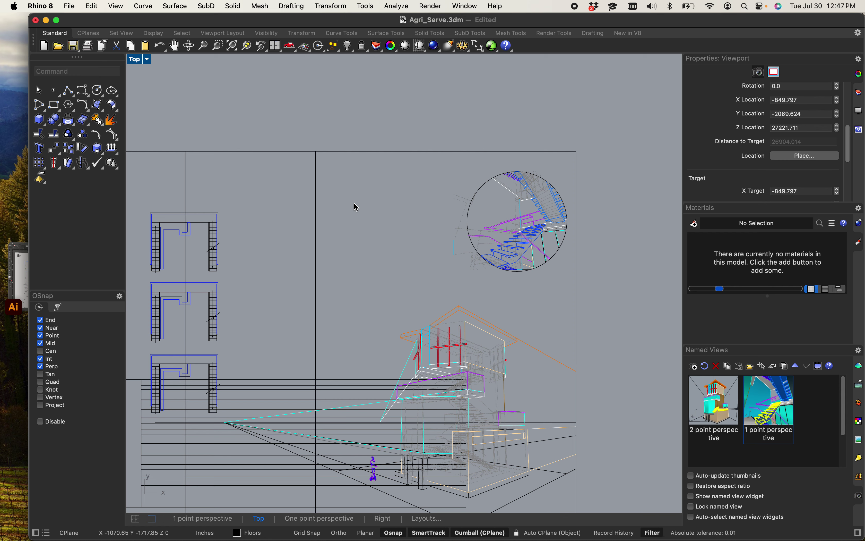
scroll(262, 226, down, 4)
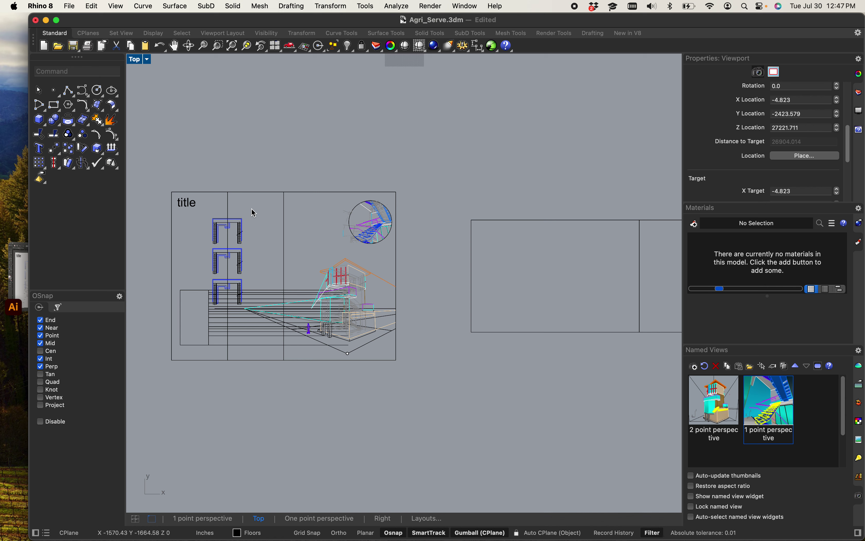
click(46, 20)
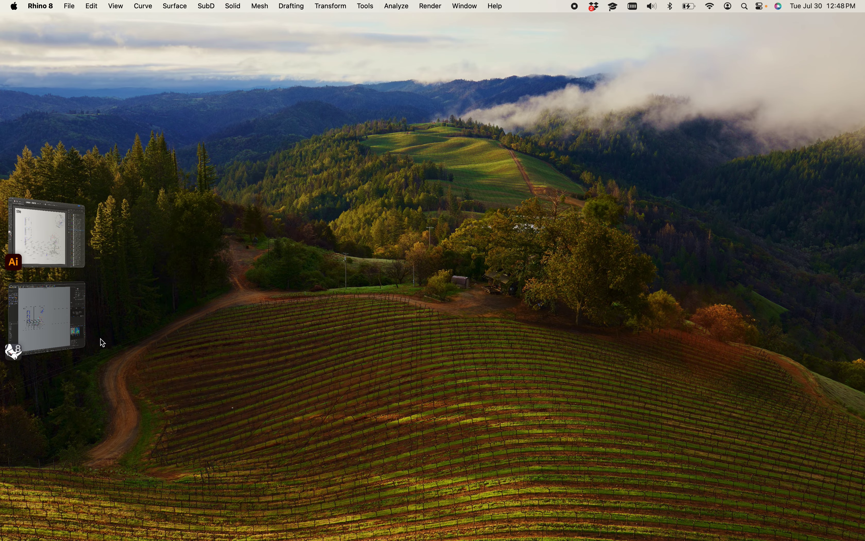
- Restore and re-minimize Rhino, then bring Illustrator's Part 4.dwg drawing forward
click(46, 318)
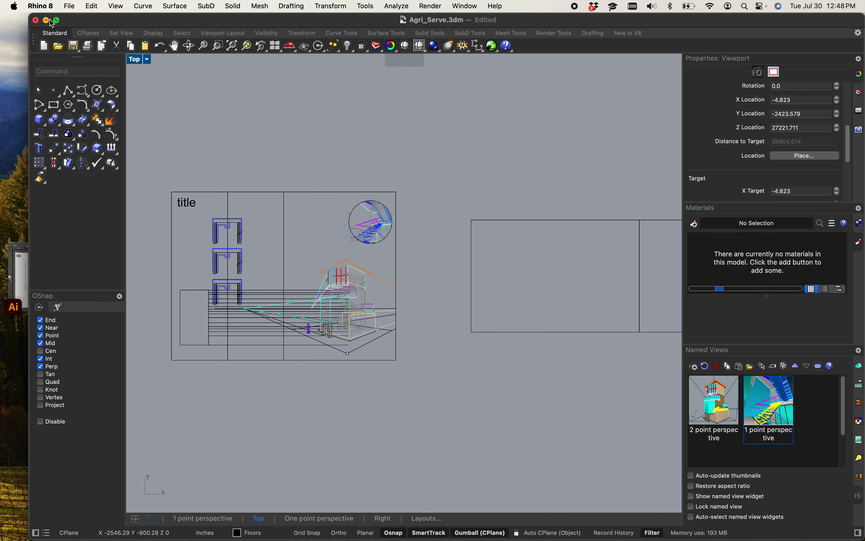
click(46, 21)
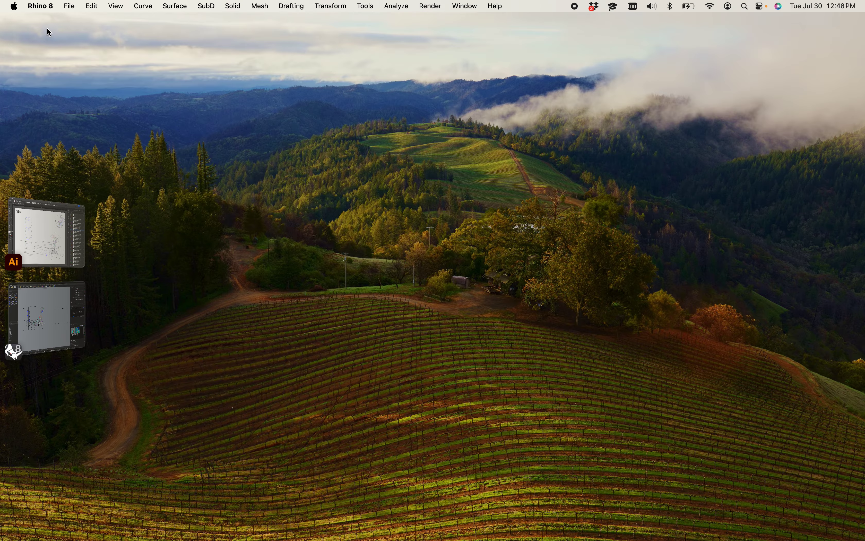
click(62, 239)
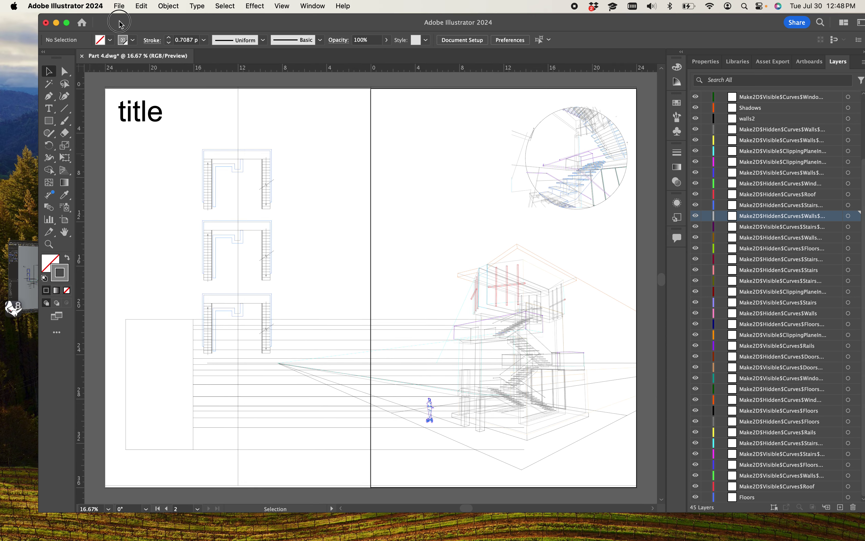
- Fit the Part 4.dwg window on screen, select the whole drawing group, hide edges, and hide Illustrator
drag(125, 21, 107, 21)
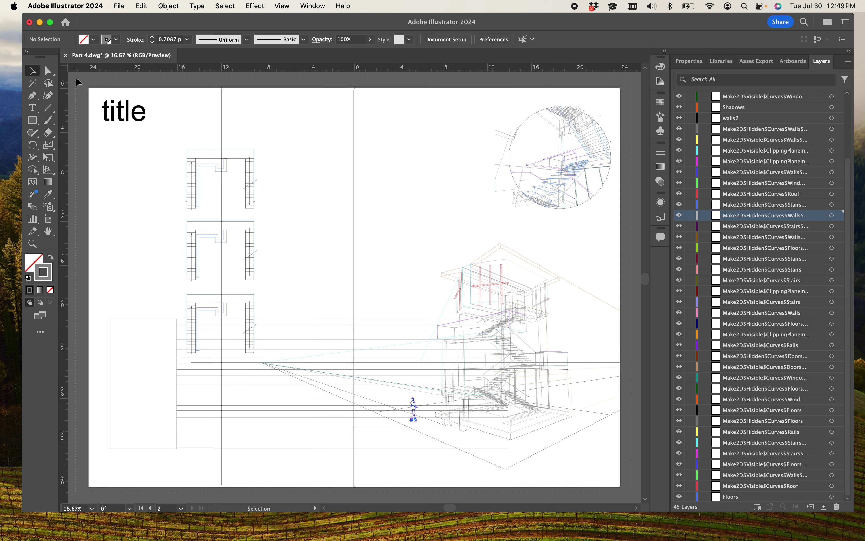
click(87, 92)
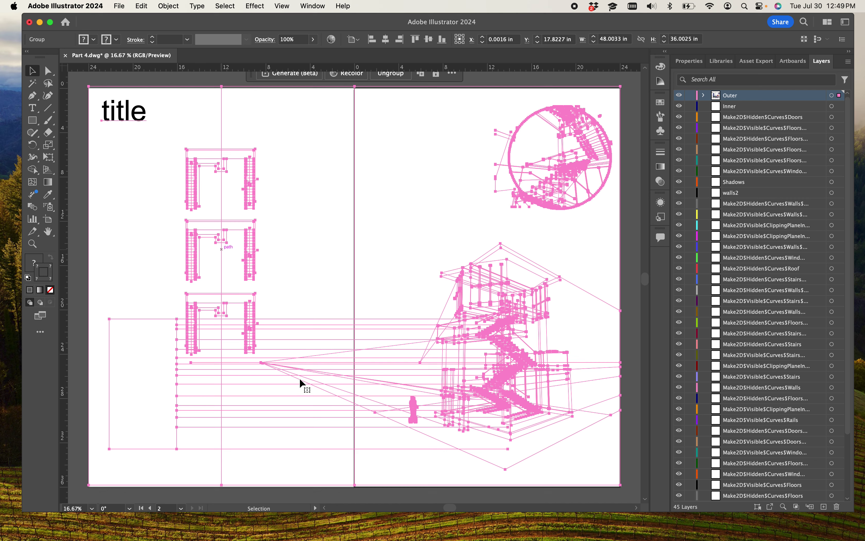
key(super+h)
key(F11)
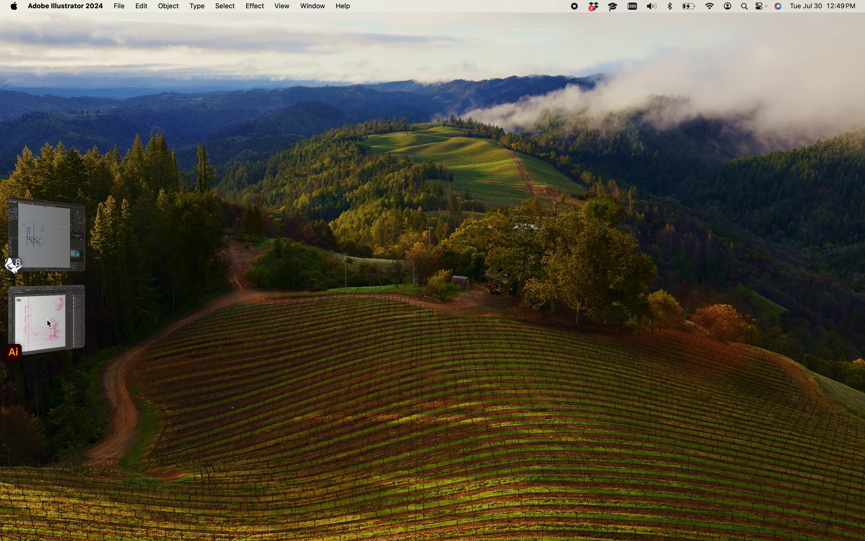
- Quit Rhino from the Dock, saving Agri_Serve.3dm before it closes
mouse_move(421, 528)
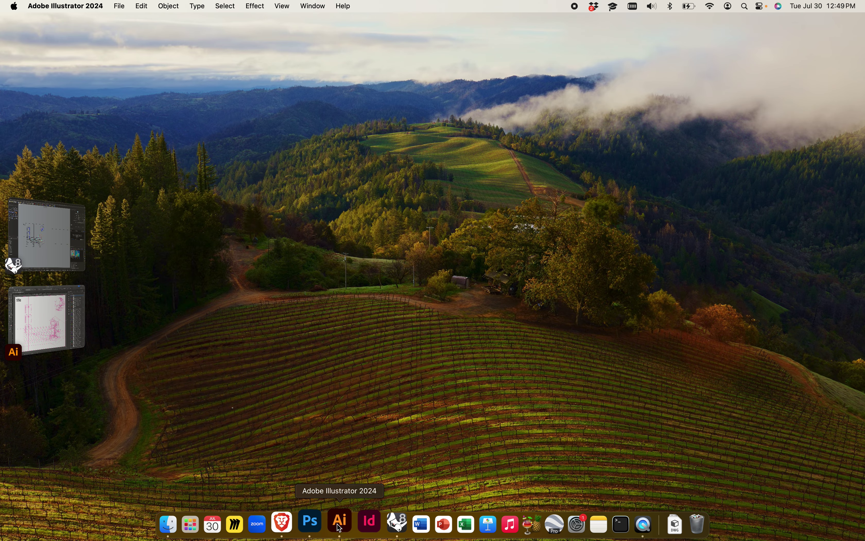
click(380, 524)
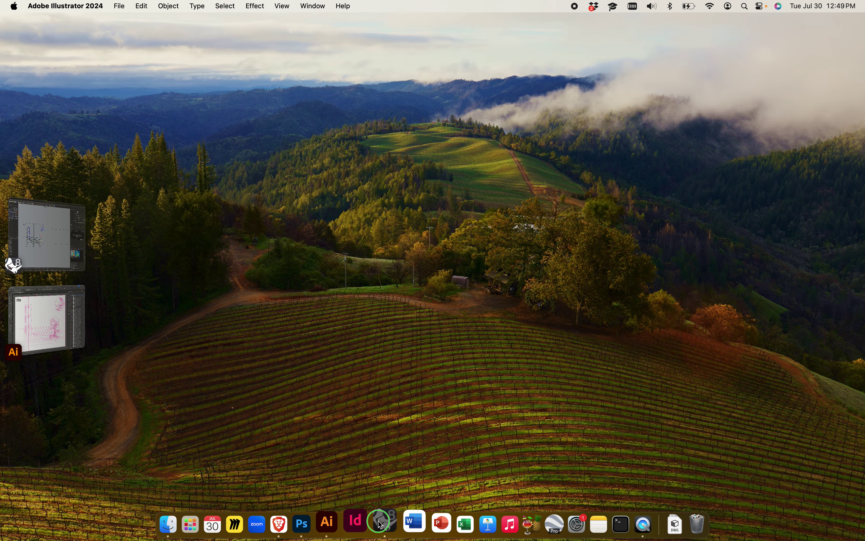
click(389, 486)
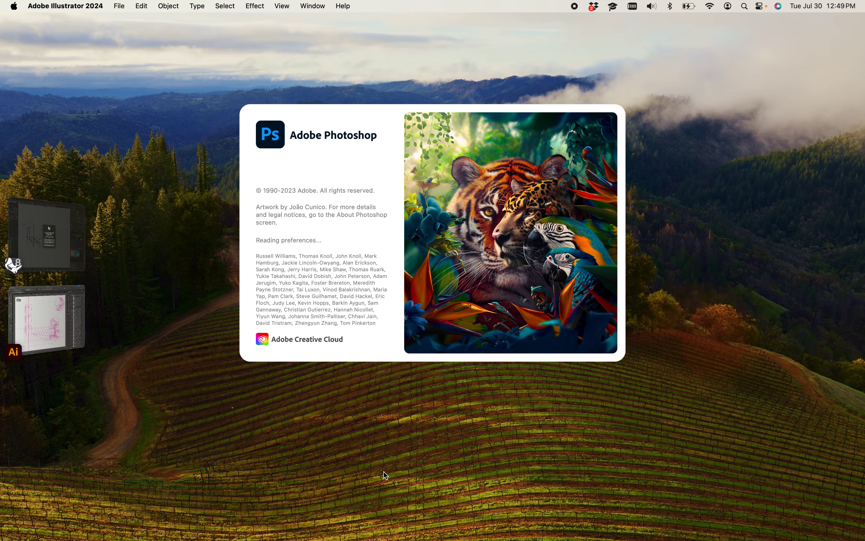
click(74, 238)
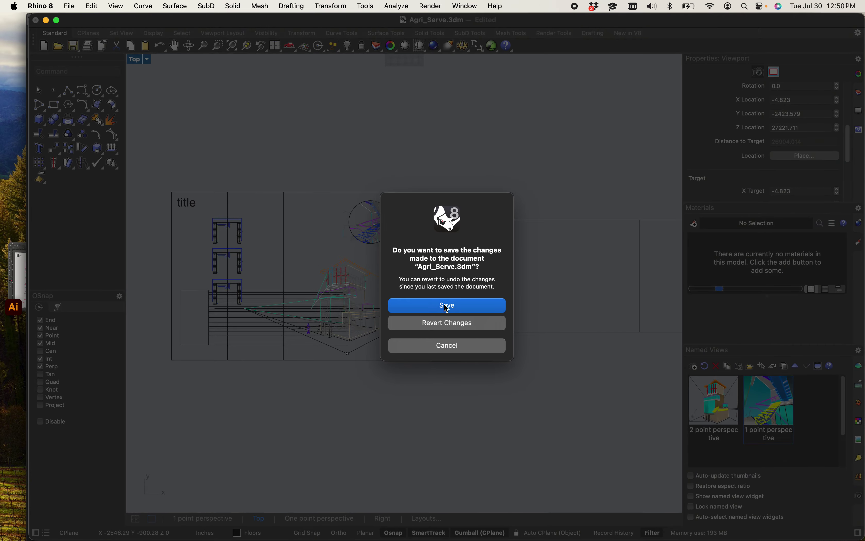
click(447, 307)
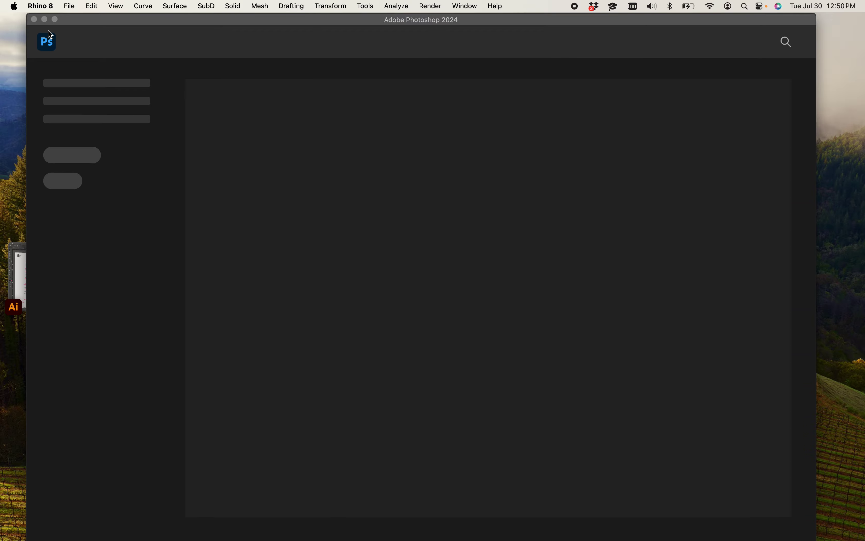
- Switch to Photoshop, dismiss the Rhino crash report, and start a new document
click(129, 20)
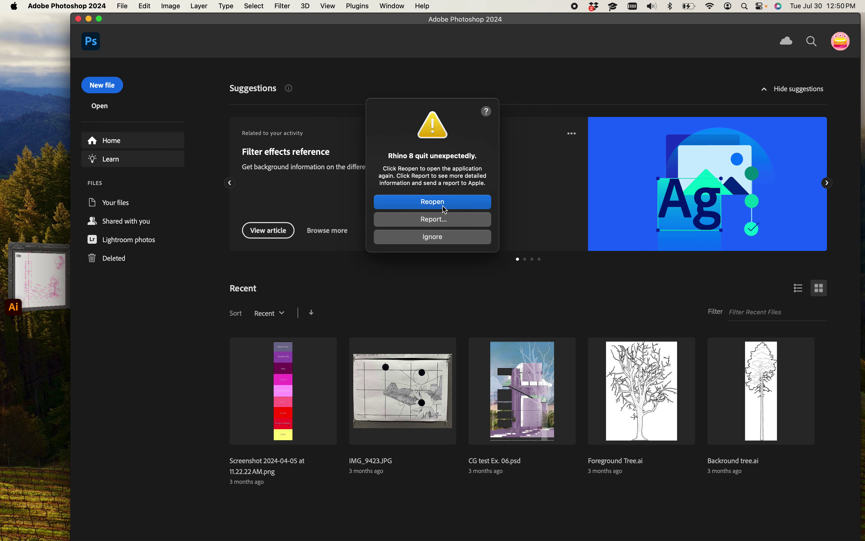
click(442, 237)
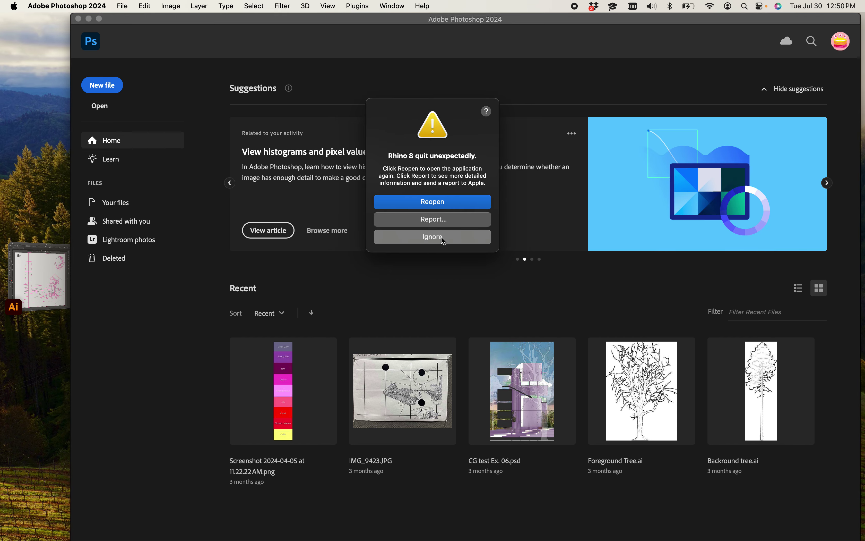
click(111, 88)
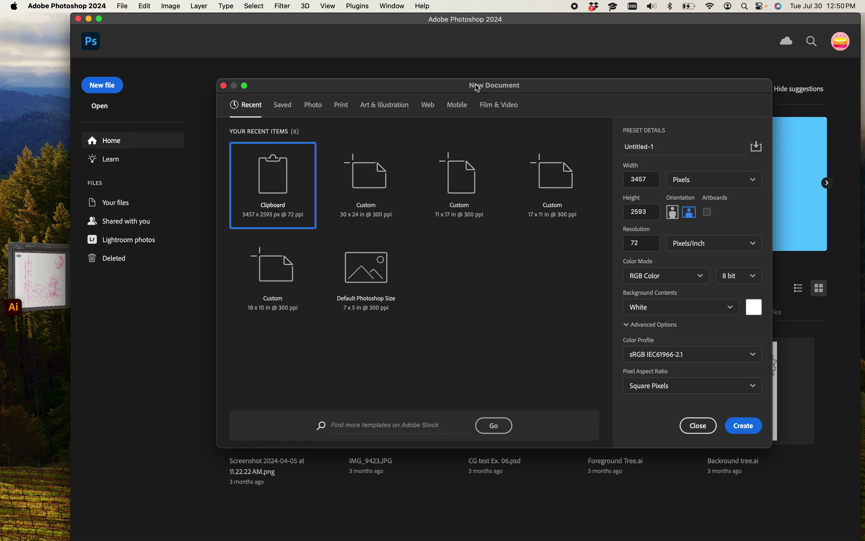
- Set the new document's units to inches and its width to 72
drag(478, 87, 447, 91)
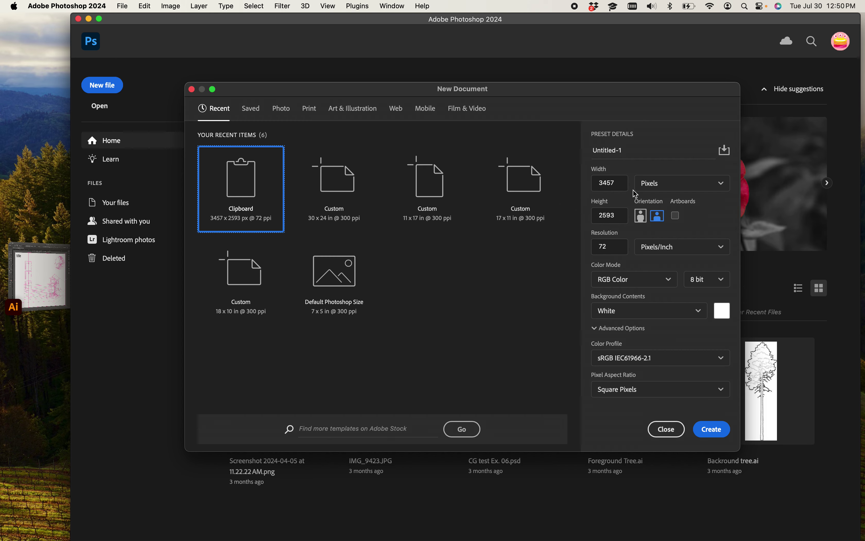
click(654, 183)
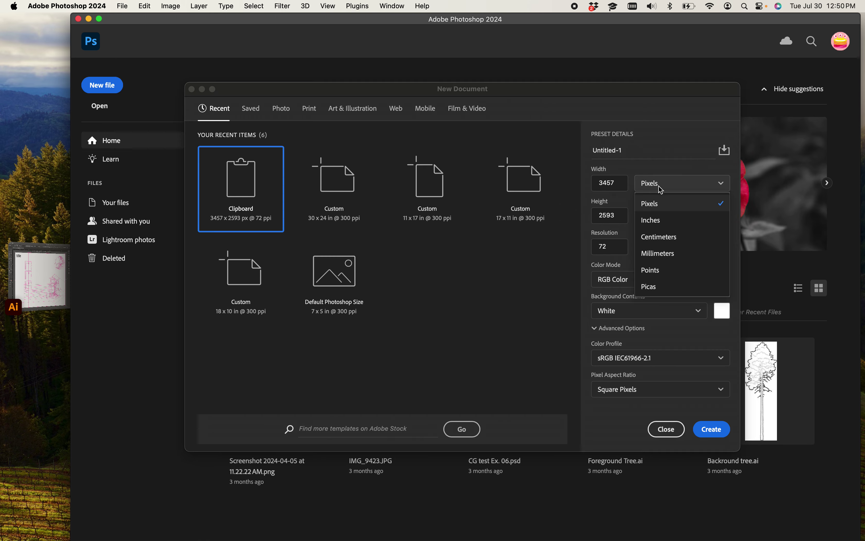
click(666, 218)
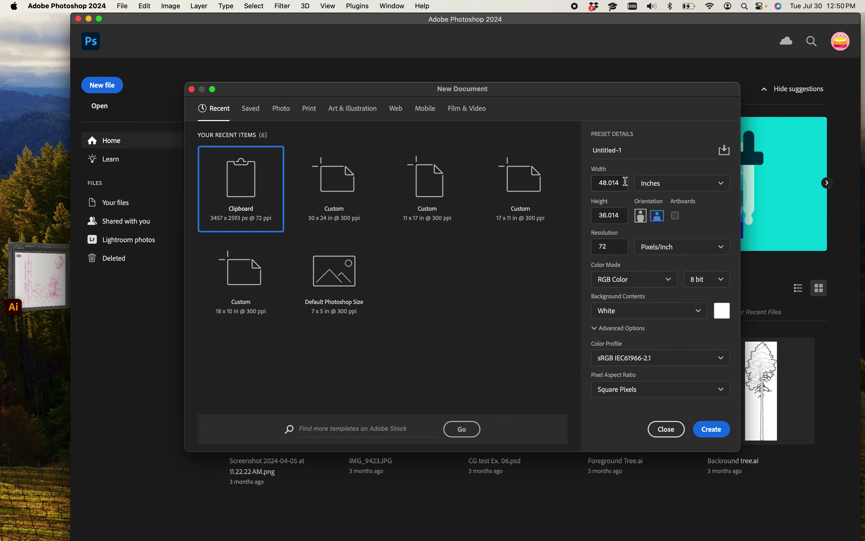
click(595, 181)
click(597, 182)
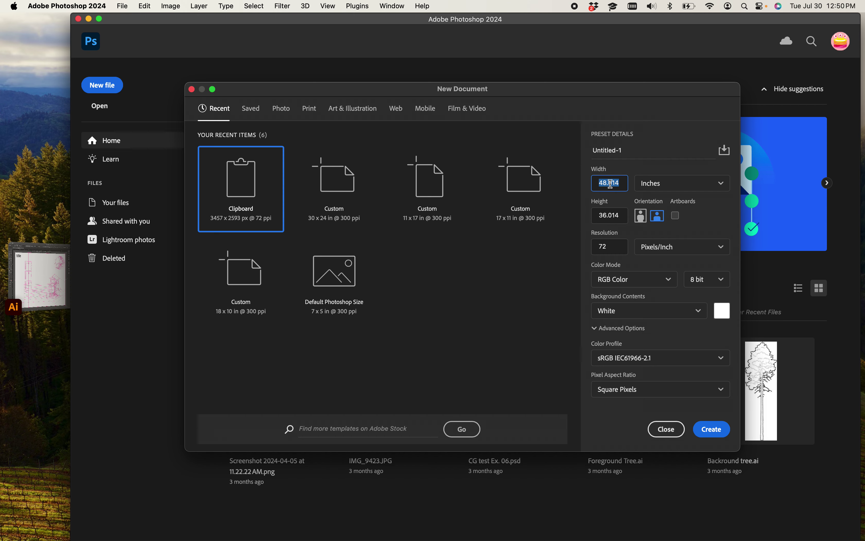
text(72)
- Set the document height to 36 inches and resolution to 300 pixels/inch
click(625, 216)
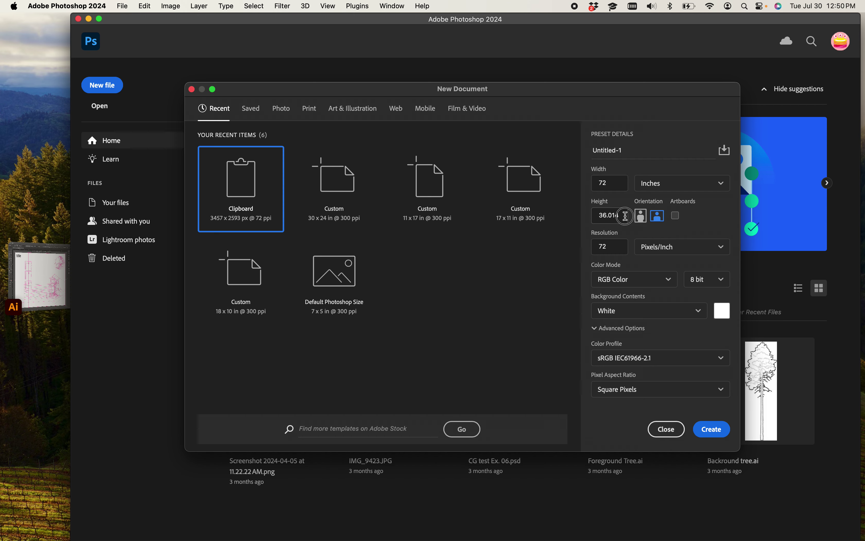
click(624, 216)
double_click(618, 215)
text(36)
click(594, 249)
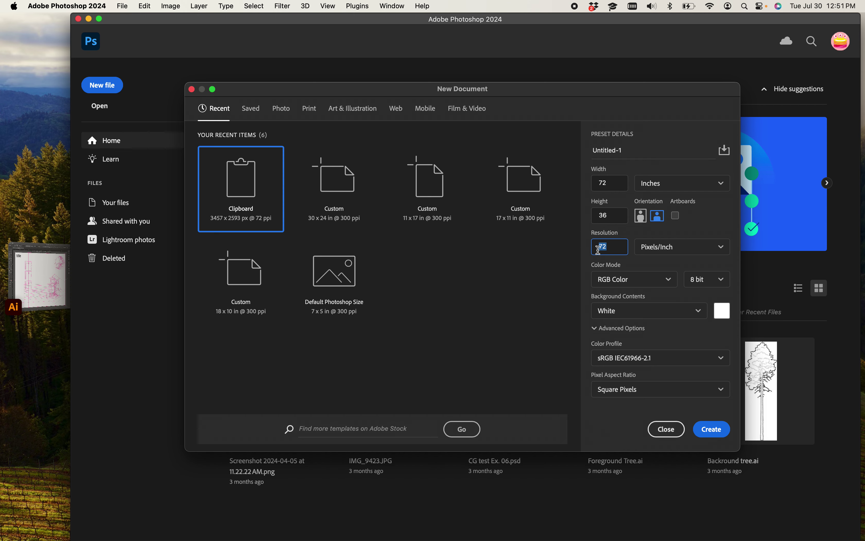
click(615, 249)
drag(615, 249, 572, 256)
text(300)
- Create the 72 × 36 in document and trim its canvas width to 48 inches
click(706, 434)
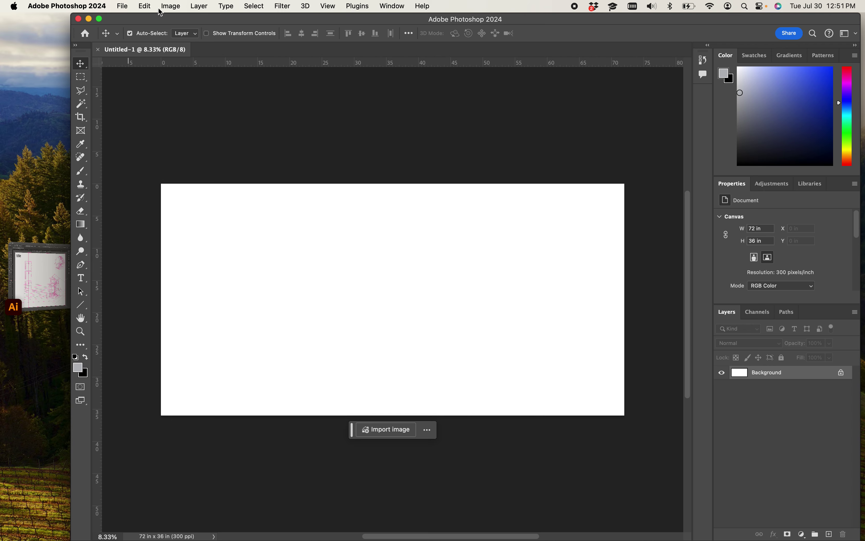
click(171, 7)
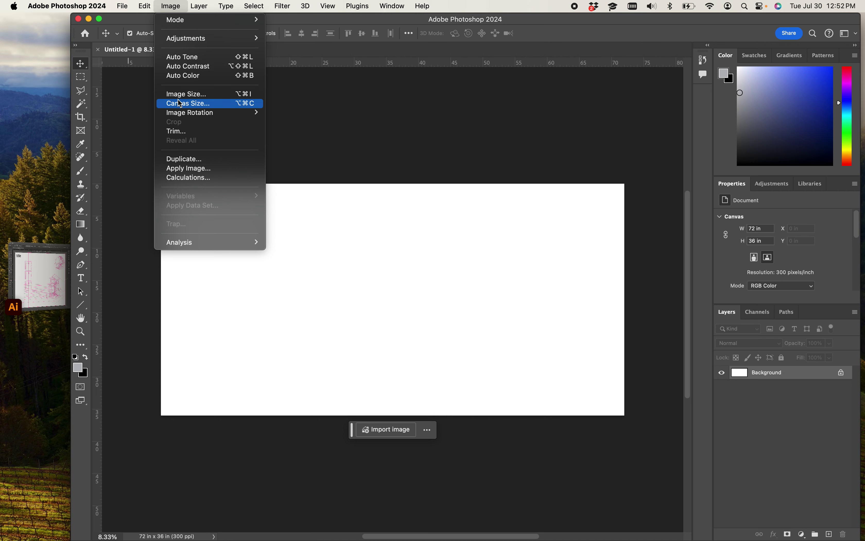
click(183, 104)
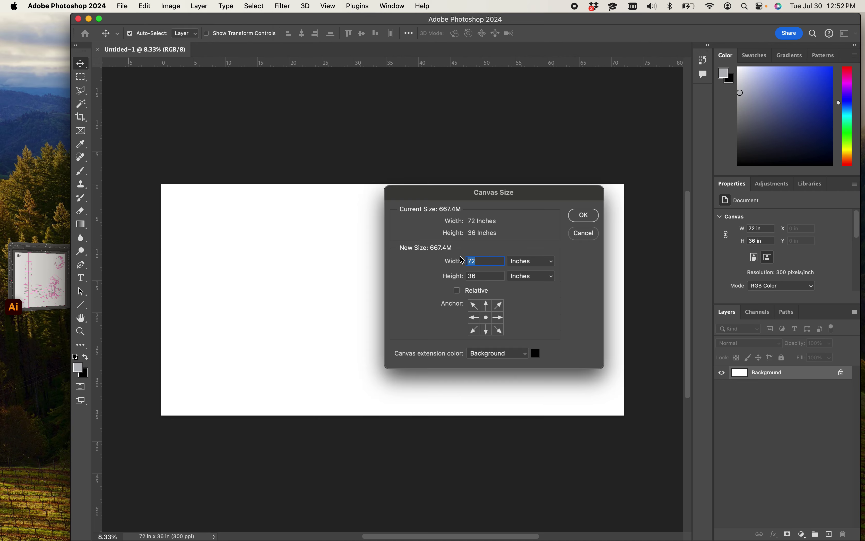
text(48)
click(584, 216)
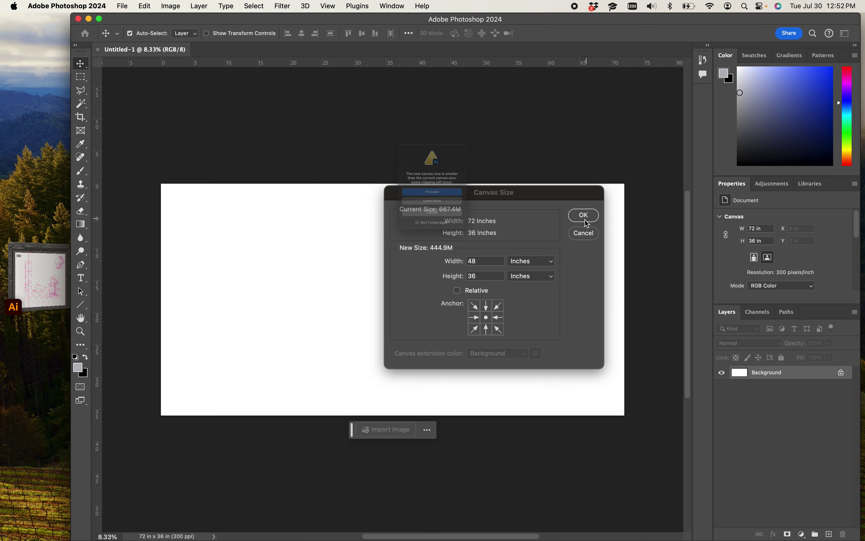
click(471, 201)
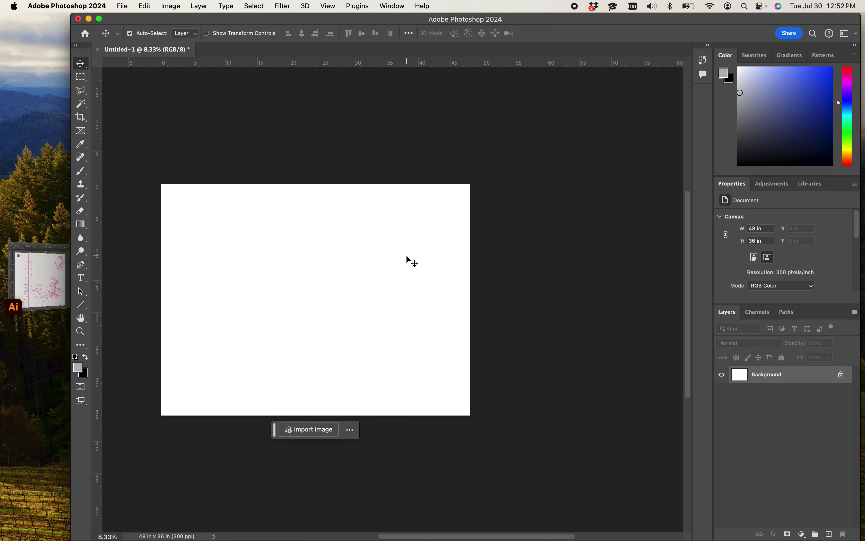
- Zoom in and out on the blank canvas and toggle the rulers
key(super+equal)
drag(357, 253, 429, 268)
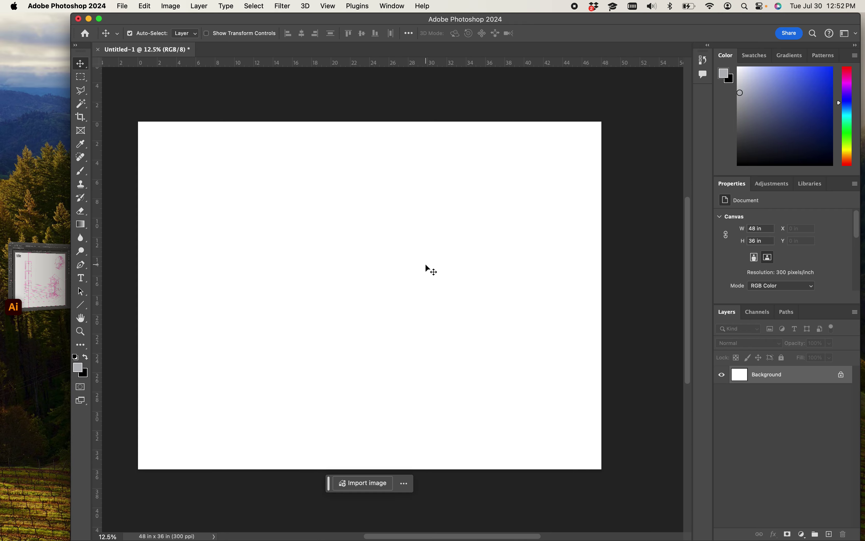
key(super+equal)
key(super+equal)
key(super+equal)
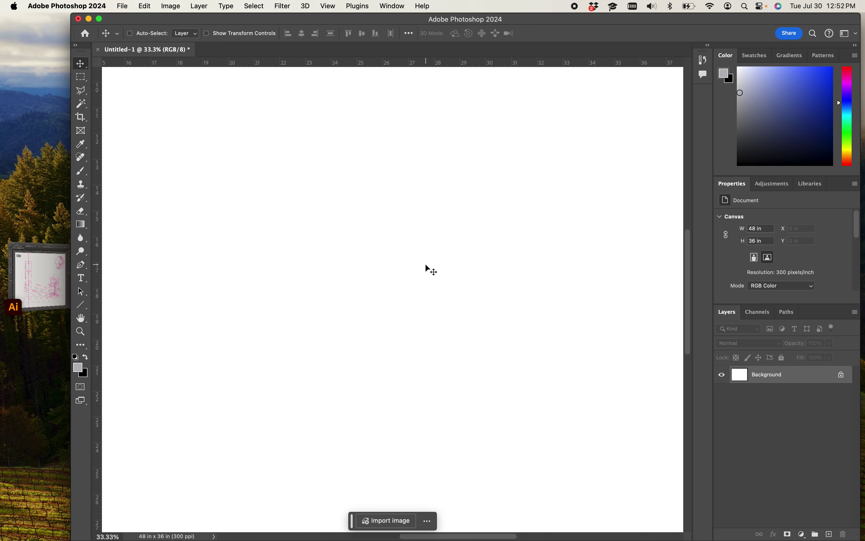
key(super+minus)
key(super+minus)
key(super+minus)
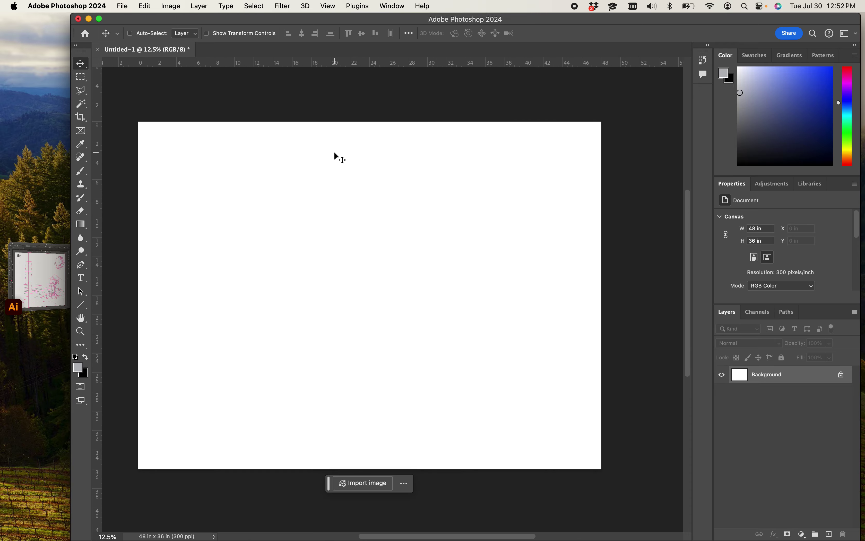
key(super+r)
key(super+r)
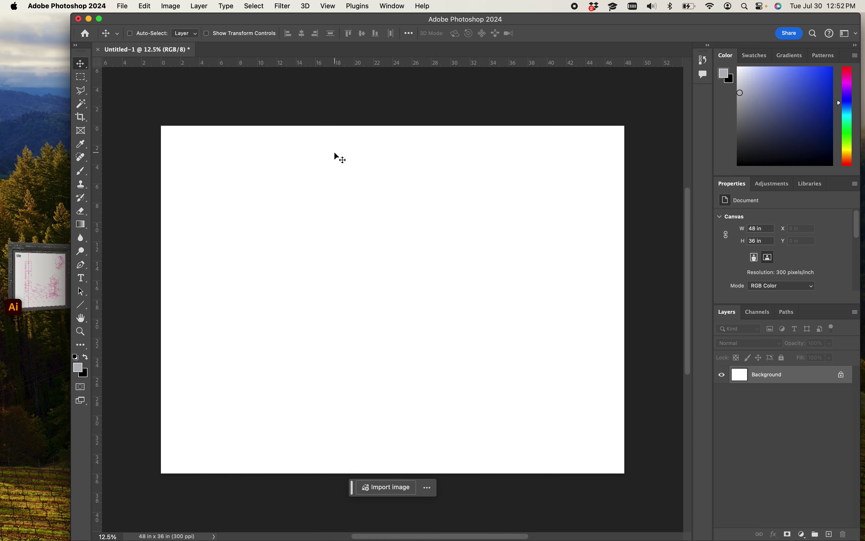
- Set the ruler units to inches, then paste the copied drawing
right_click(107, 68)
key(Escape)
right_click(104, 60)
click(128, 64)
right_click(115, 65)
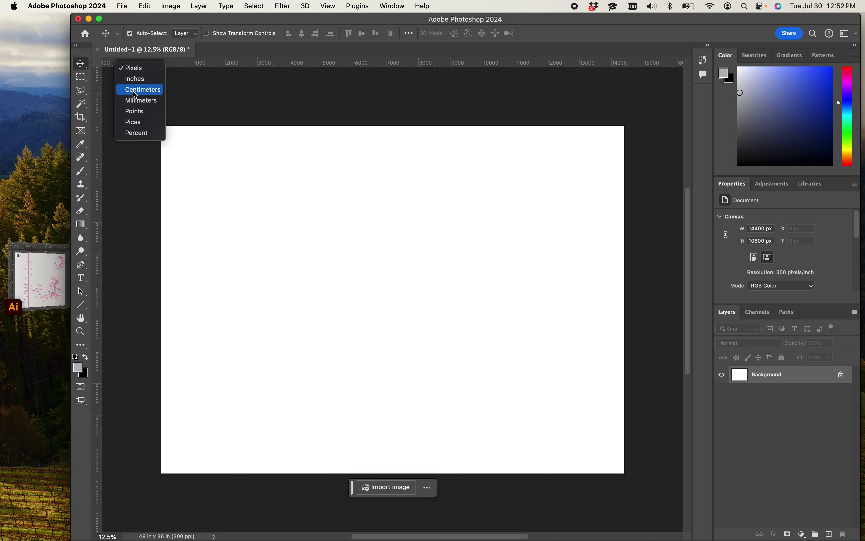
click(150, 82)
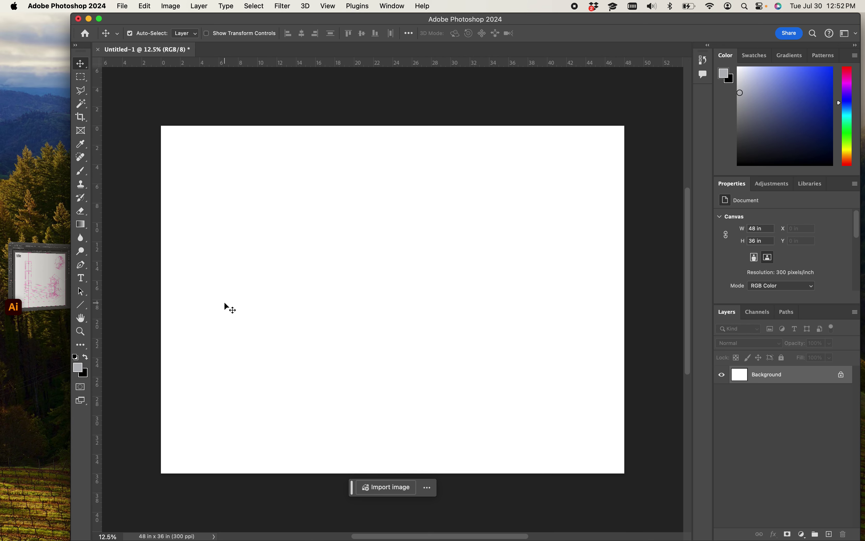
key(super)
key(super+v)
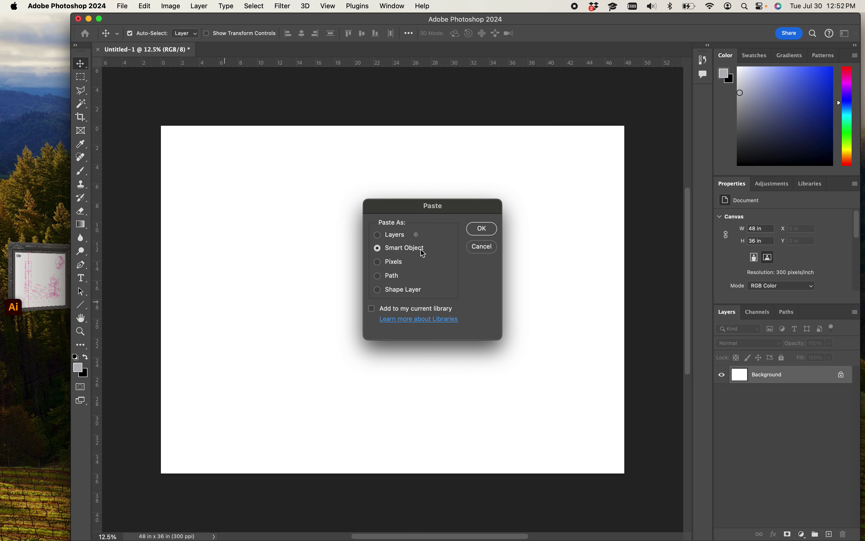
- Paste the drawing as a Smart Object, commit it, and zoom in on the ladder drawing
click(483, 237)
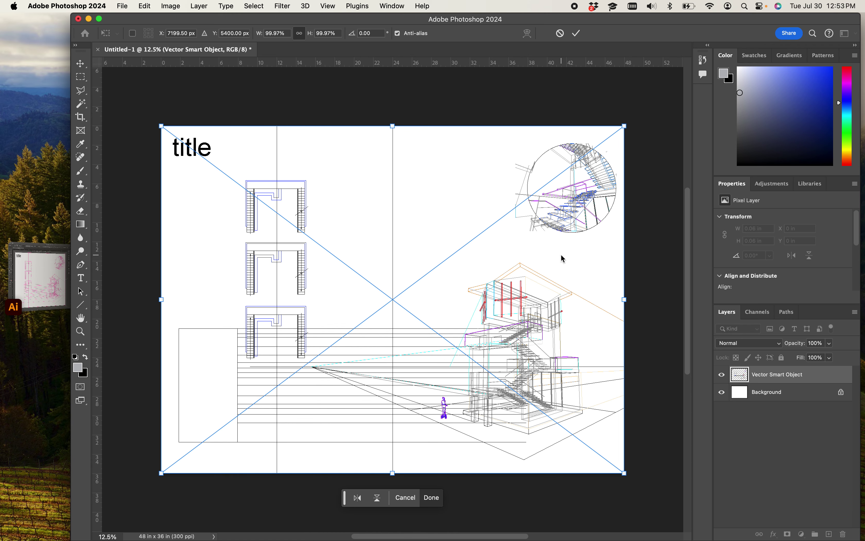
key(Return)
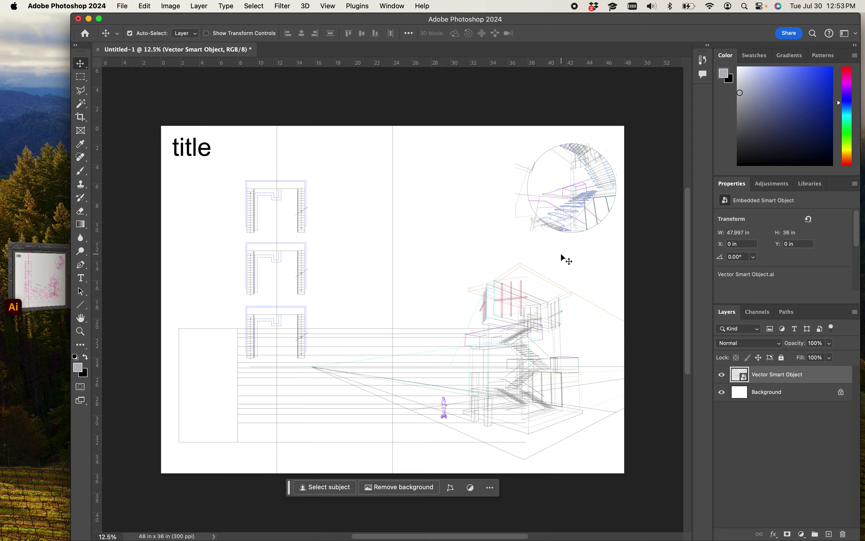
key(super+equal)
key(super+equal)
key(super+equal)
key(super+equal)
key(super+equal)
key(super+equal)
key(super+equal)
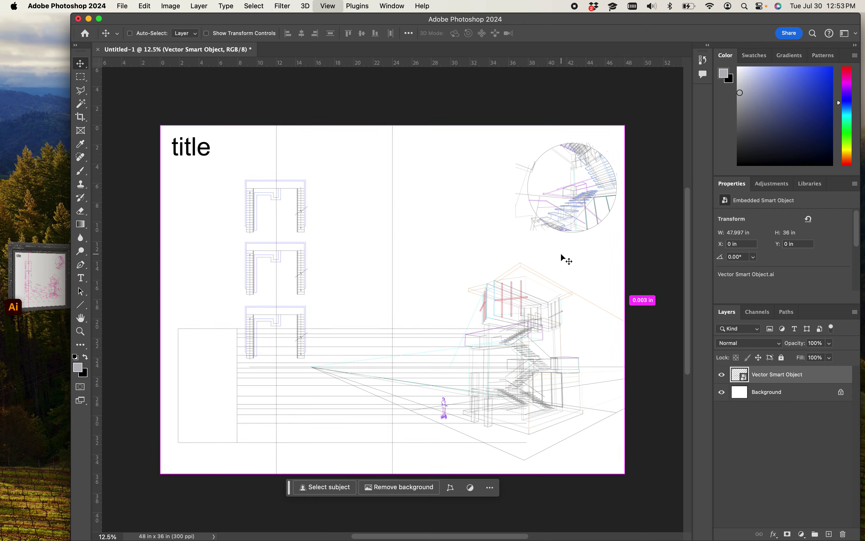
drag(298, 298, 697, 134)
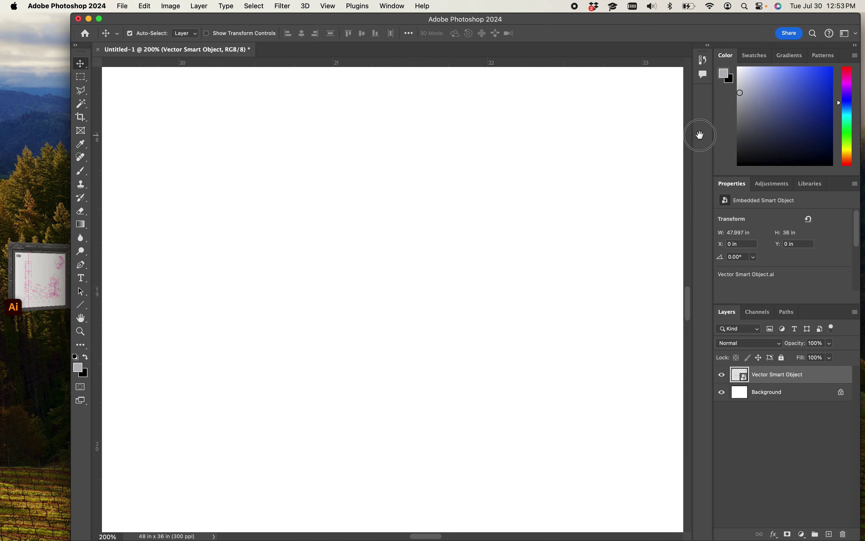
drag(243, 322, 528, 211)
mouse_move(108, 215)
mouse_down()
mouse_move(292, 228)
mouse_move(453, 280)
mouse_move(506, 251)
mouse_up()
key(super+equal)
key(super+equal)
key(super+equal)
key(super+equal)
key(super+equal)
key(super+equal)
key(super+equal)
key(super+equal)
key(super+equal)
key(super+equal)
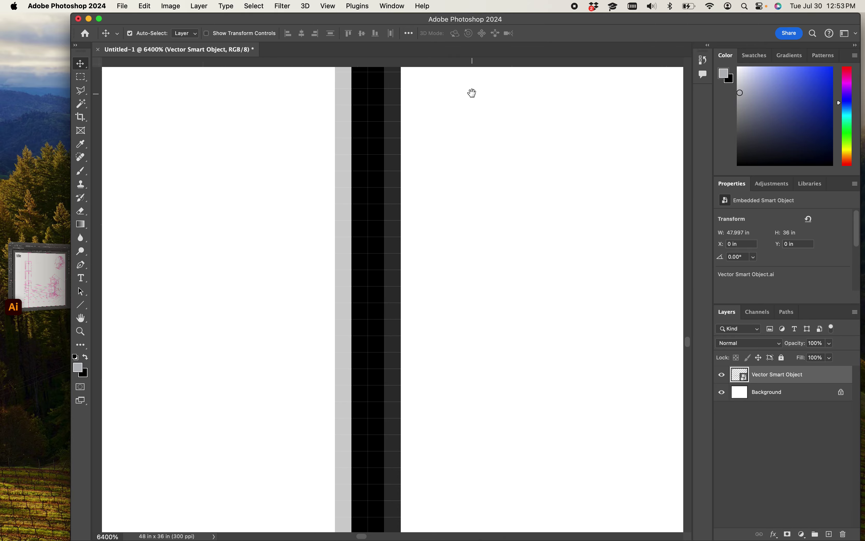
key(super+equal)
drag(463, 325, 565, 208)
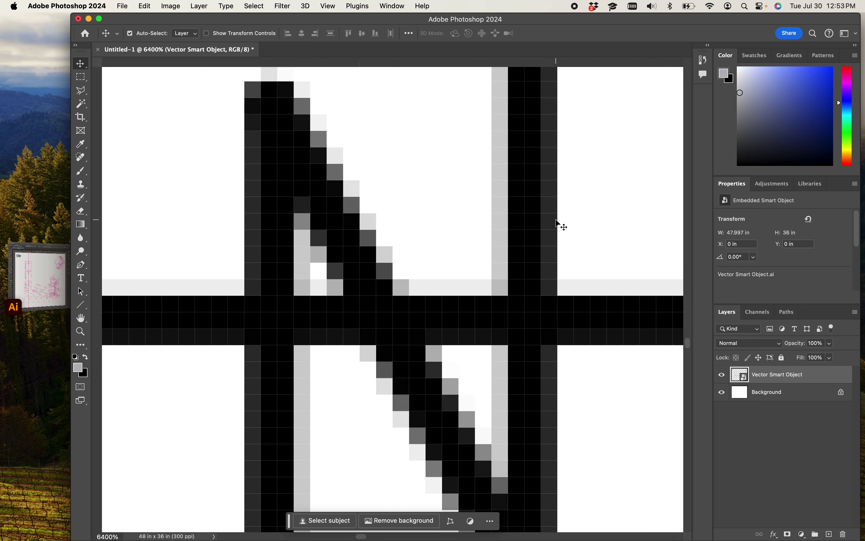
key(super+minus)
key(super+minus)
key(super+minus)
key(super+minus)
key(super+minus)
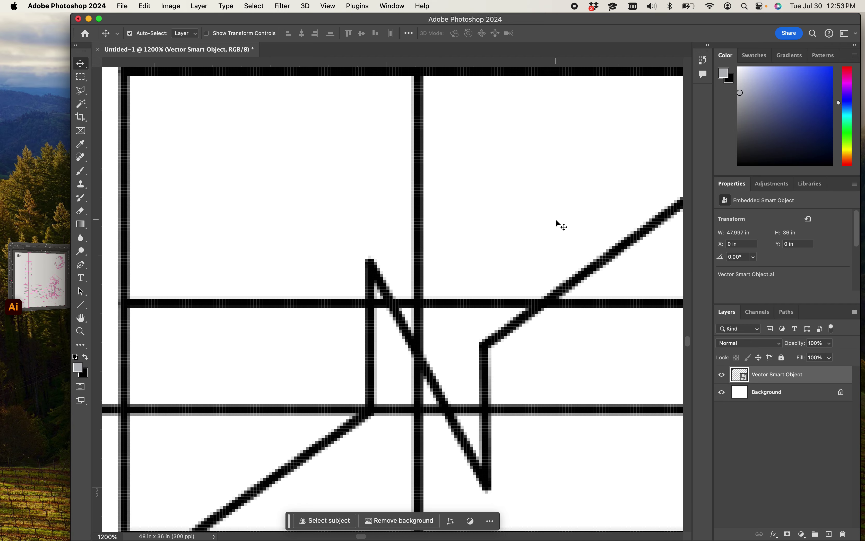
key(super+minus)
key(super+minus)
key(super+minus)
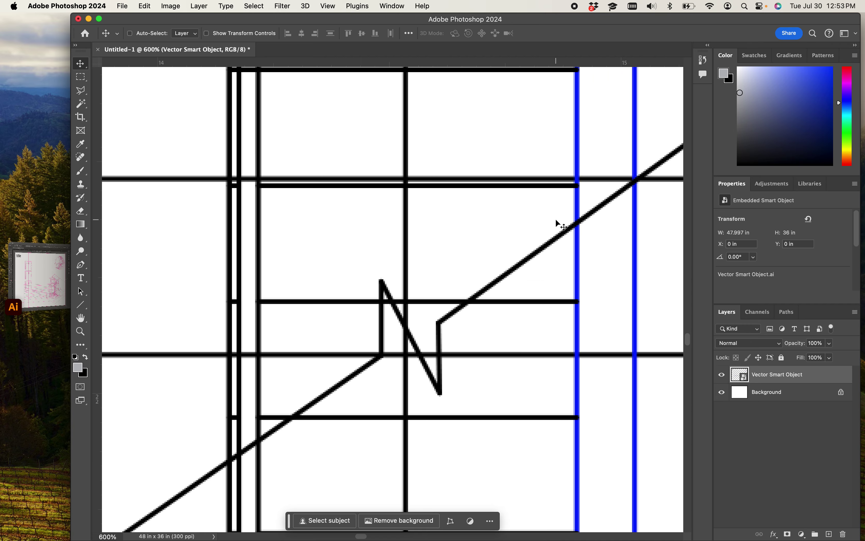
key(super+minus)
key(super+minus)
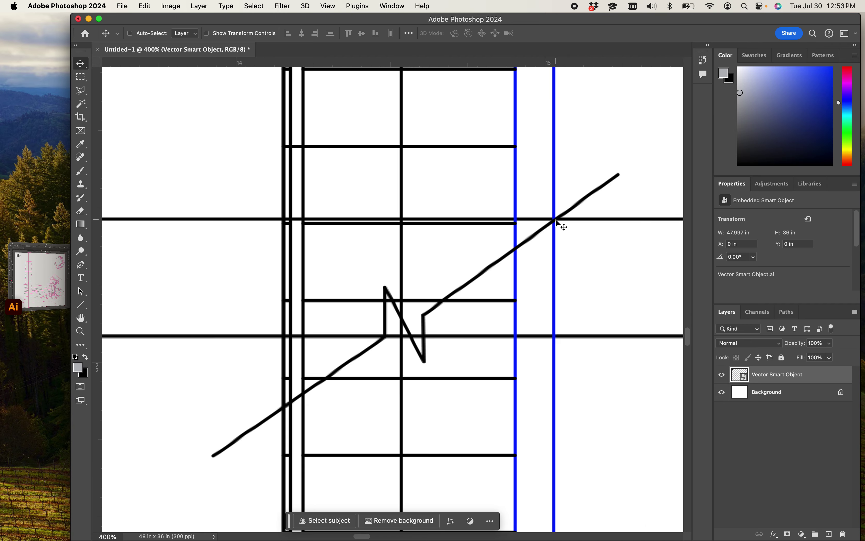
key(super+minus)
key(super+minus)
key(super+minus)
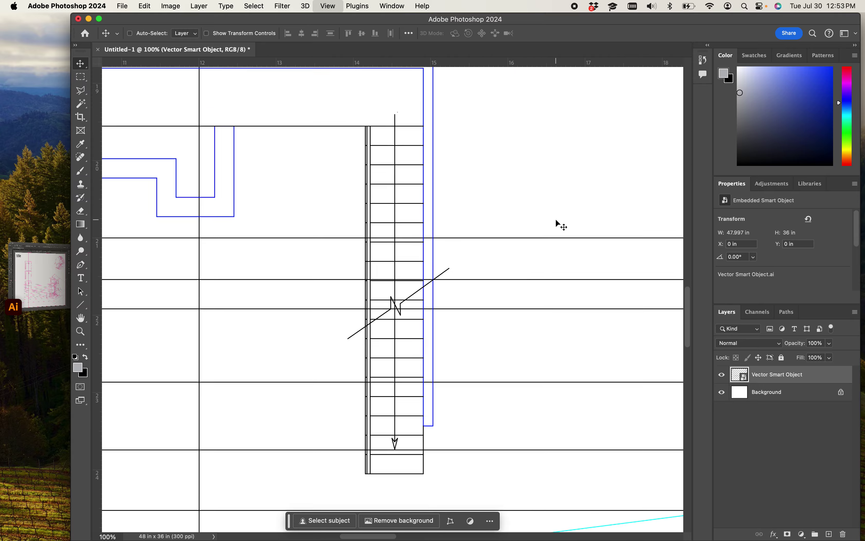
key(super+minus)
key(super+minus)
key(super+minus)
key(super+minus)
key(super+minus)
key(super+plus)
key(super+plus)
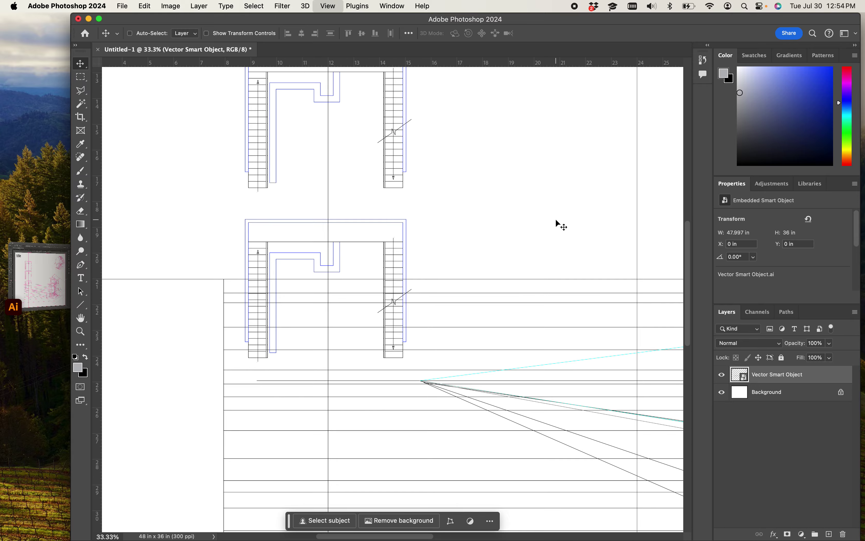
key(super+plus)
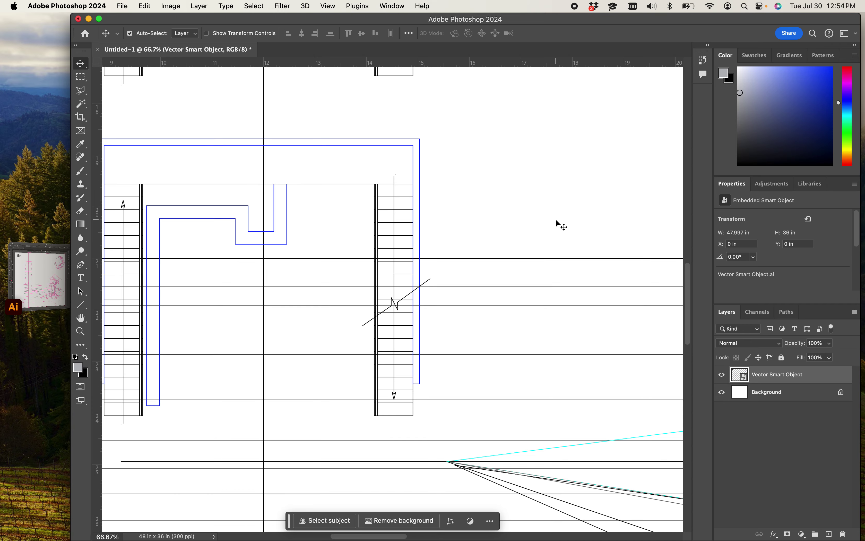
scroll(562, 345, down, 5)
key(super+plus)
key(super+plus)
key(super+plus)
key(super+plus)
key(super+plus)
key(super+plus)
key(super+plus)
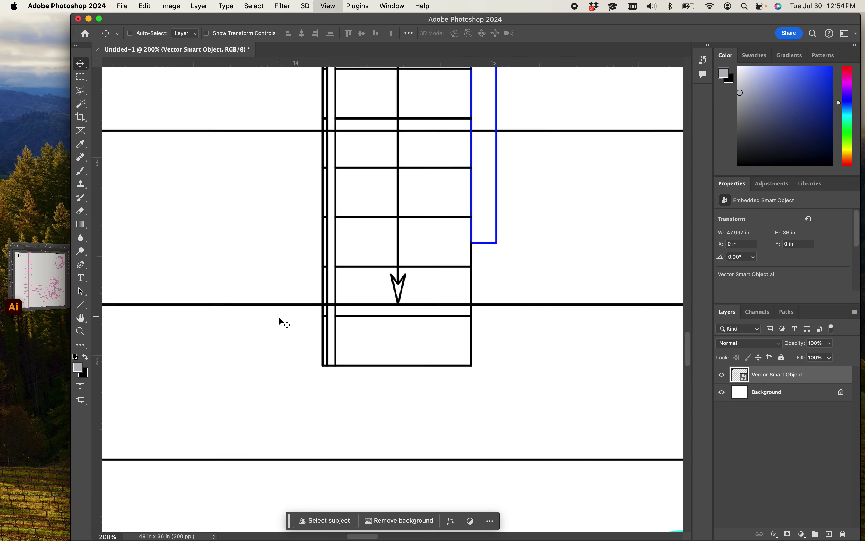
key(super+plus)
scroll(440, 255, left, 10)
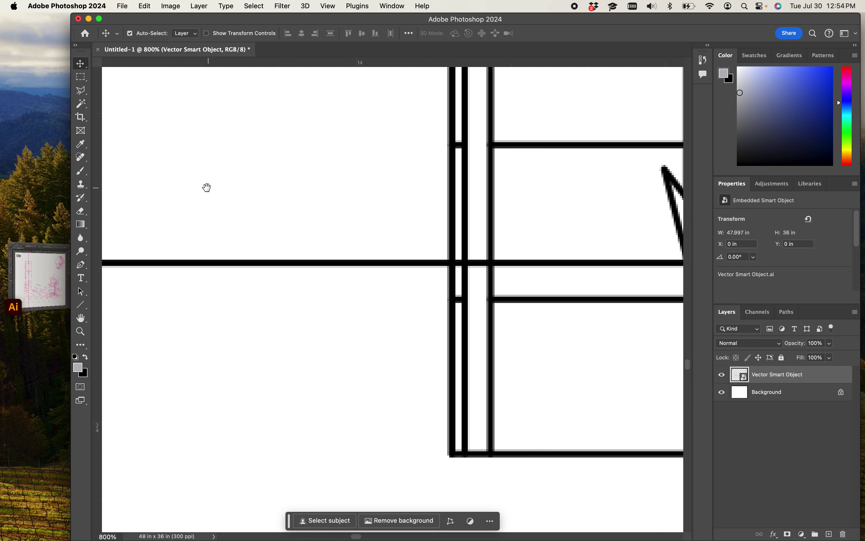
scroll(386, 217, down, 1)
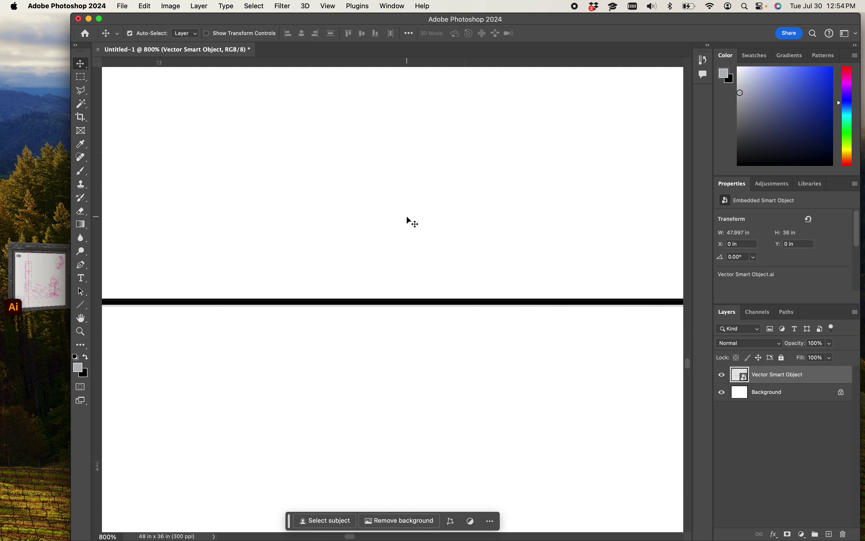
key(super+plus)
key(super+plus)
key(super+plus)
key(super+plus)
key(super+plus)
key(super+plus)
key(super+plus)
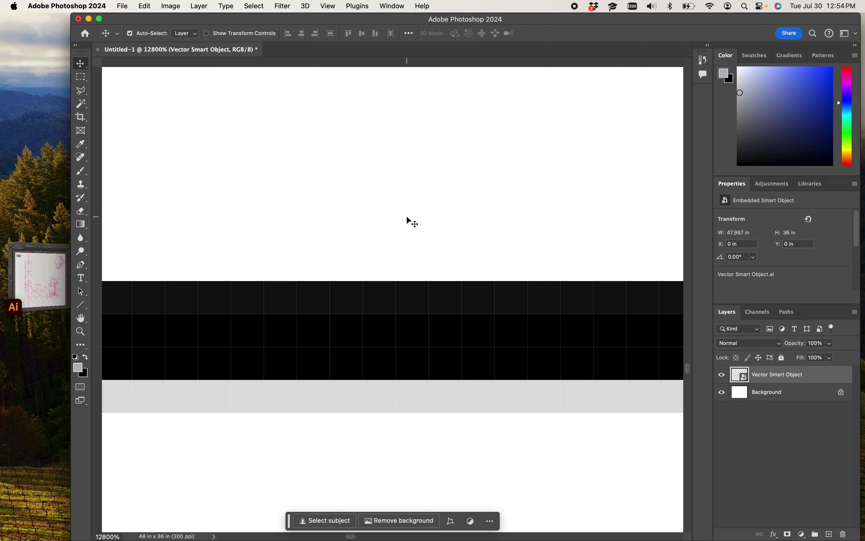
key(super+minus)
key(super+minus)
key(super+minus)
key(super+minus)
key(super+minus)
key(super+minus)
key(super+minus)
key(super+minus)
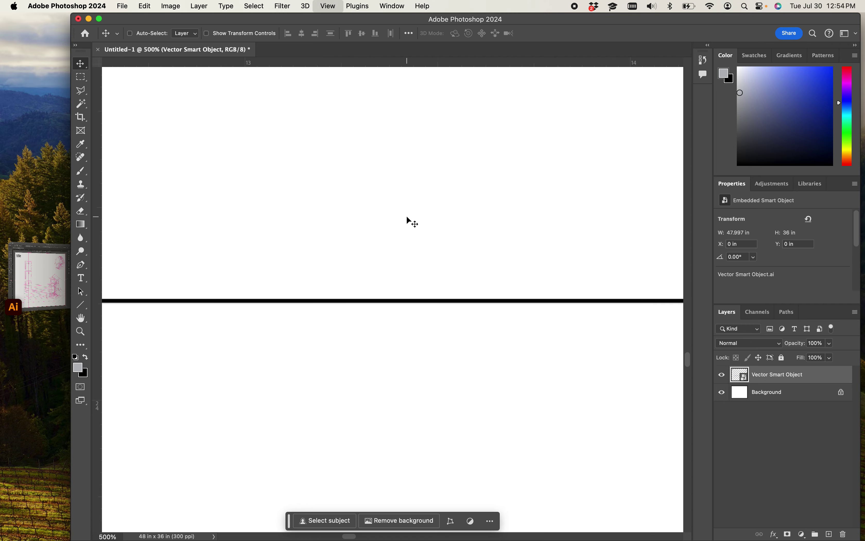
key(super+minus)
key(super+minus)
key(super+minus)
key(super+minus)
key(super+minus)
key(super+minus)
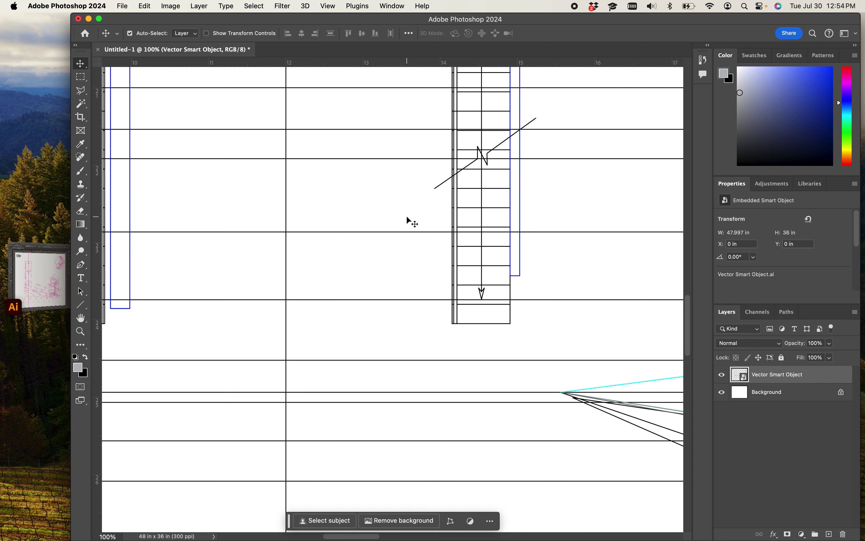
key(super+minus)
key(super+minus)
key(super+minus)
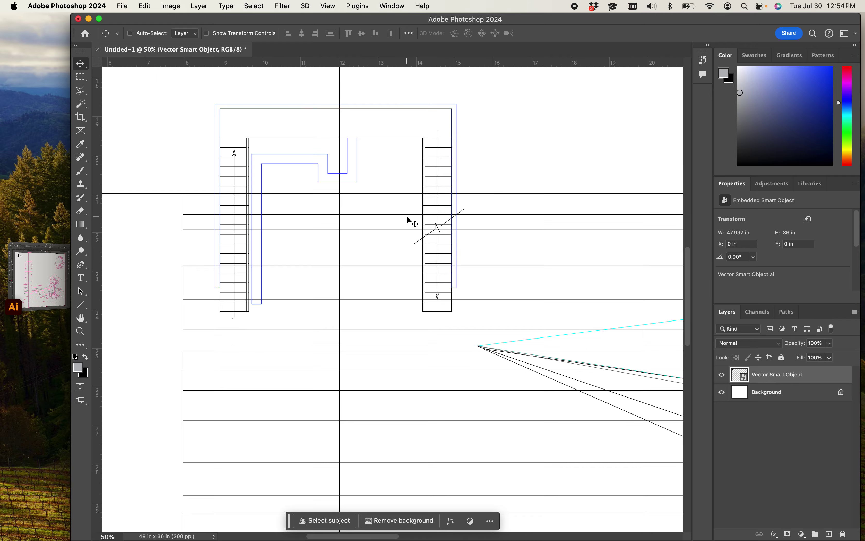
key(super+minus)
key(super+minus)
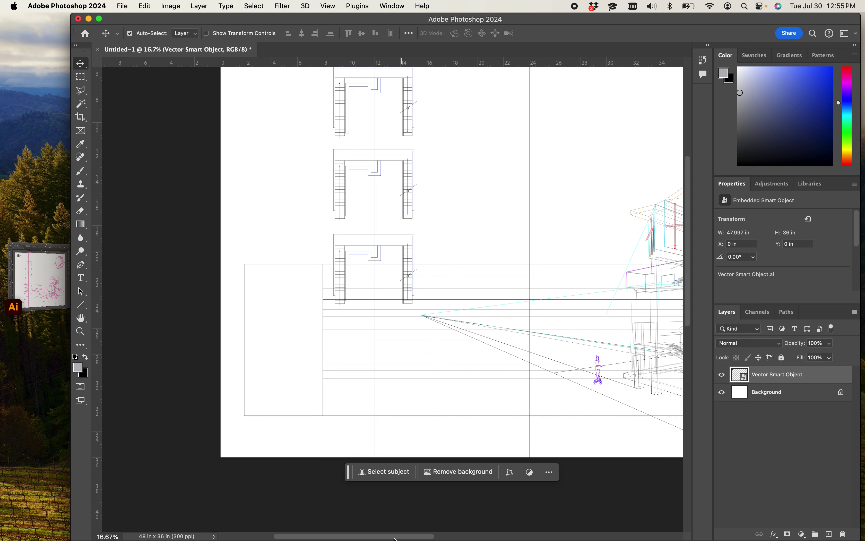
drag(395, 538, 418, 538)
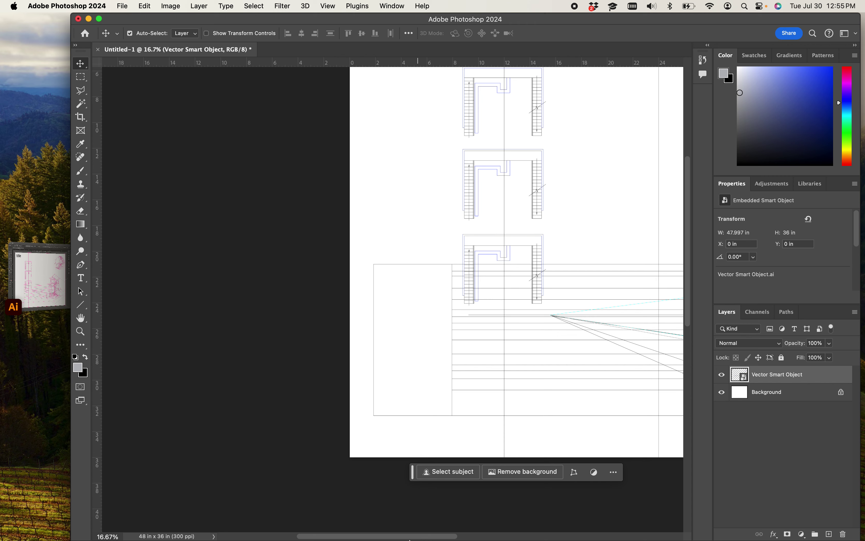
scroll(362, 512, down, 2)
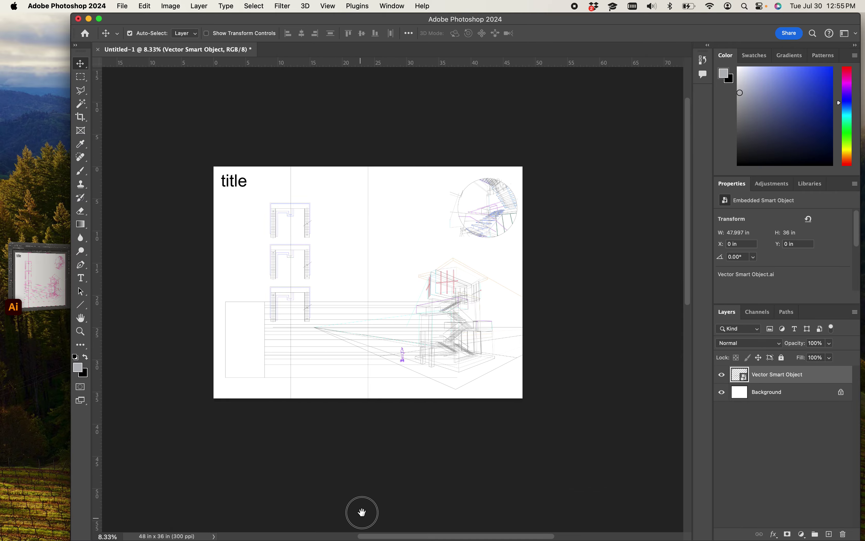
scroll(366, 506, up, 4)
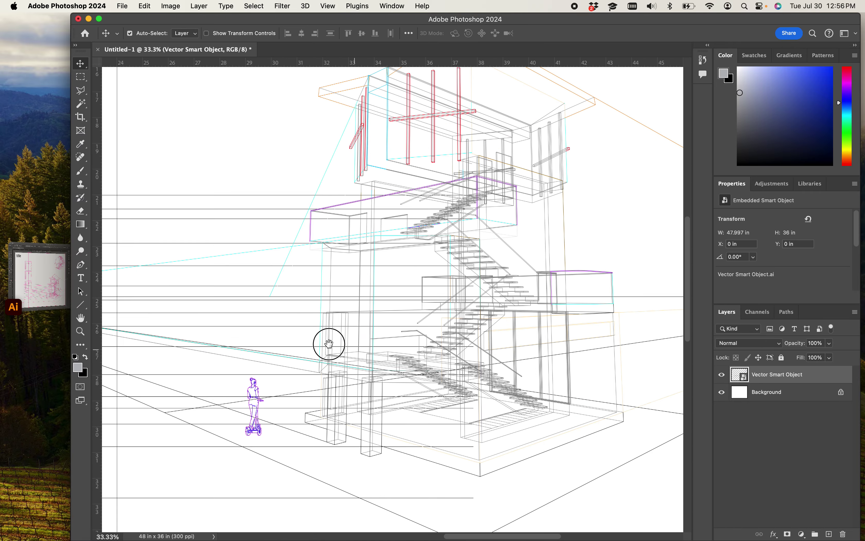
drag(328, 343, 324, 371)
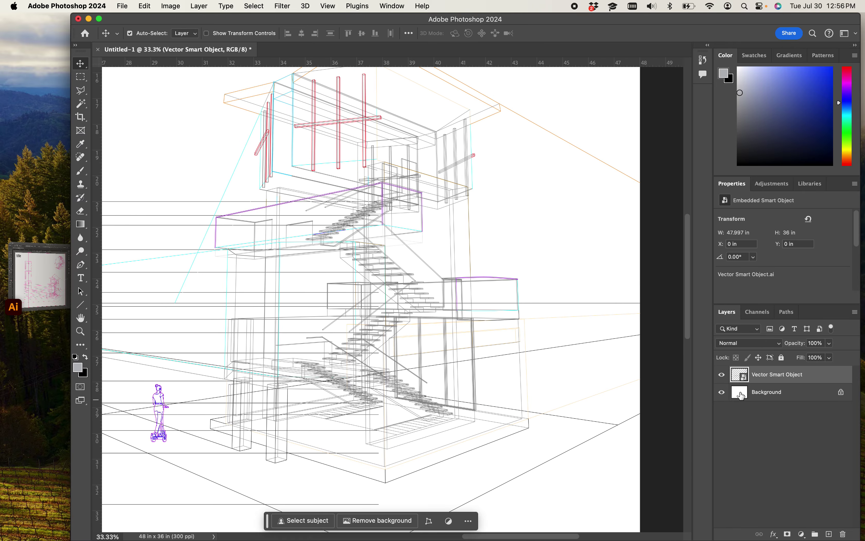
- Check layer visibility, then turn the white Background back on behind the drawing
click(722, 377)
click(722, 377)
click(723, 393)
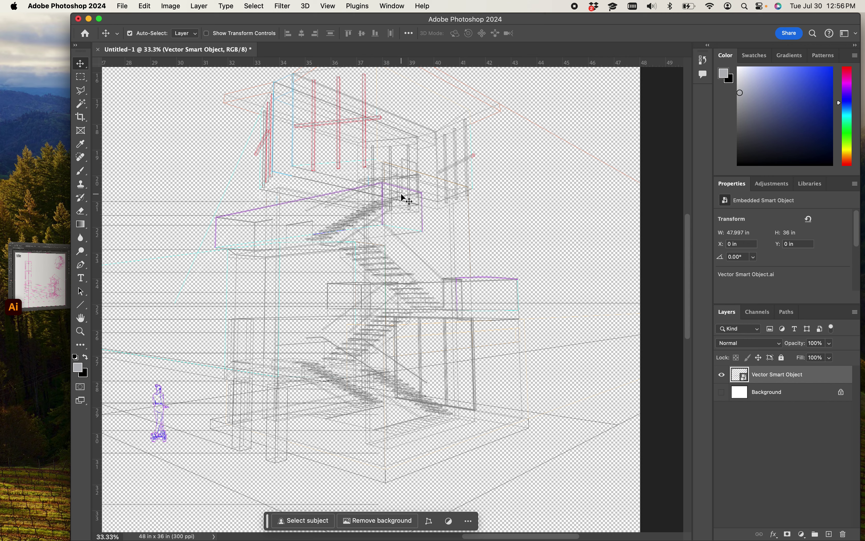
scroll(403, 187, down, 2)
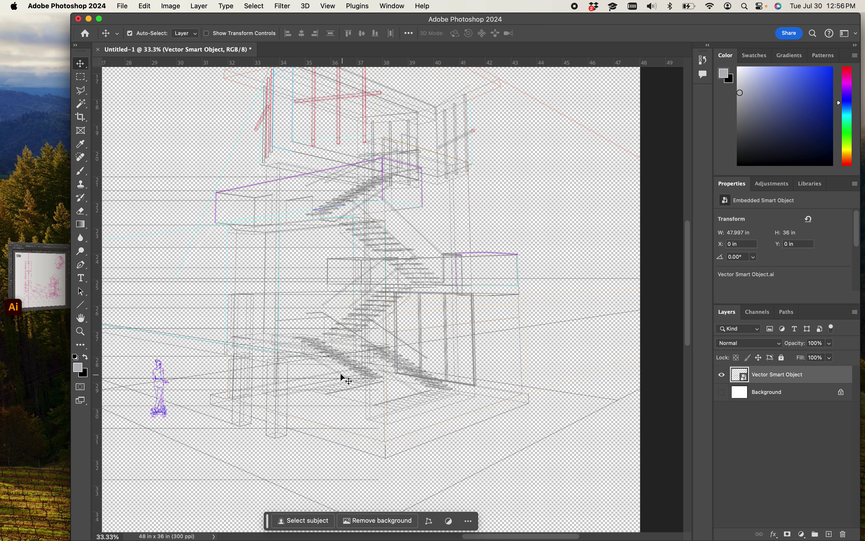
scroll(341, 377, down, 3)
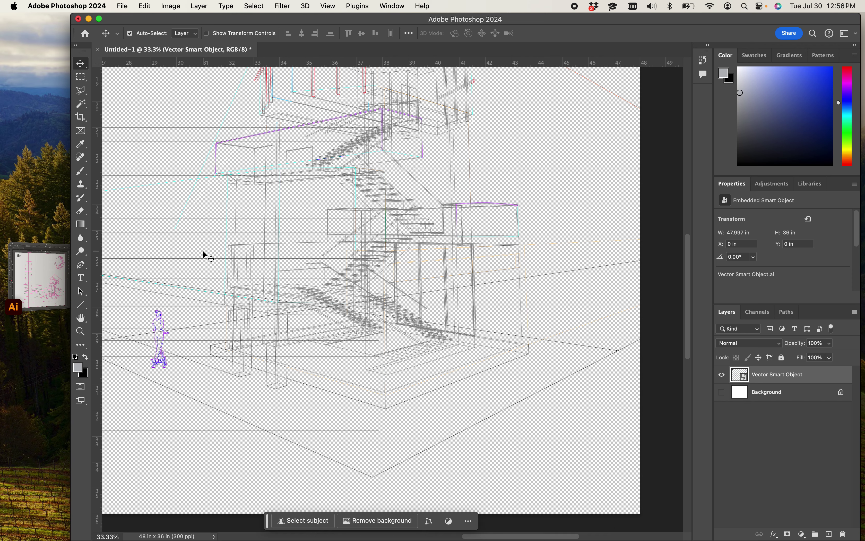
scroll(118, 165, up, 2)
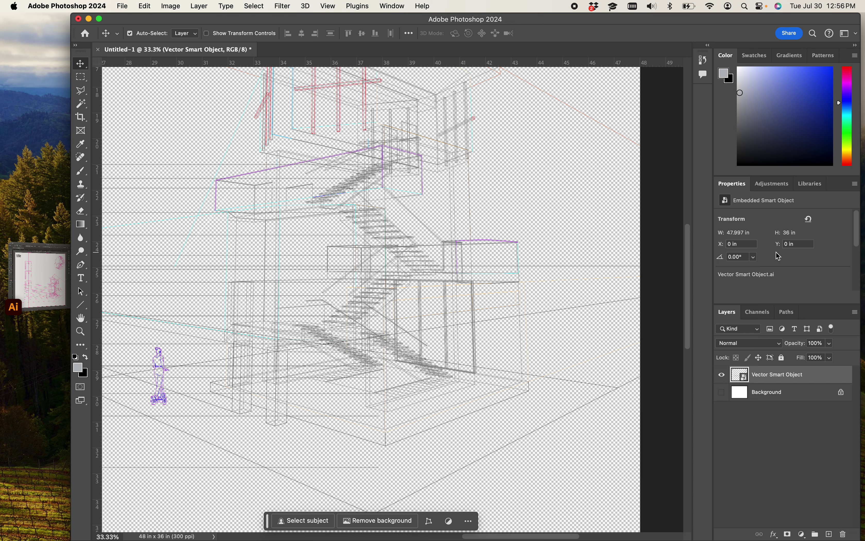
click(722, 392)
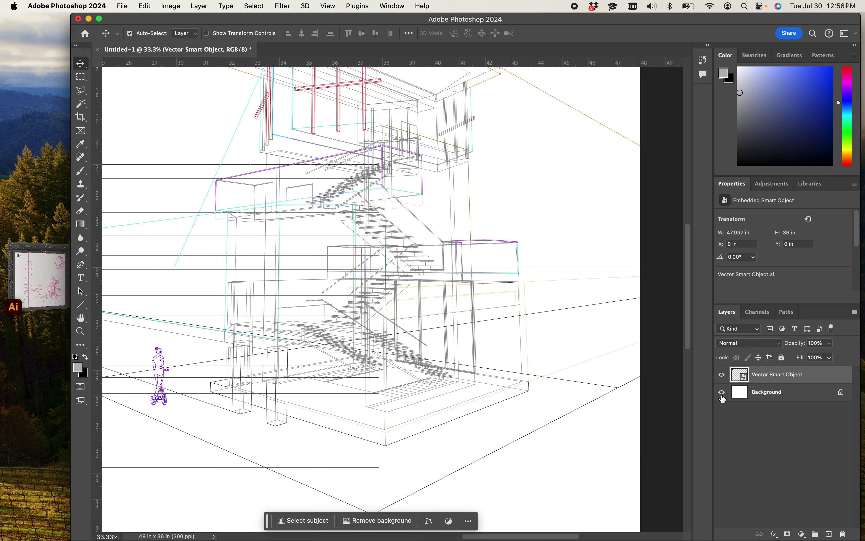
- Add a new empty layer, then unlock the background and rename it 'White backround'
click(828, 534)
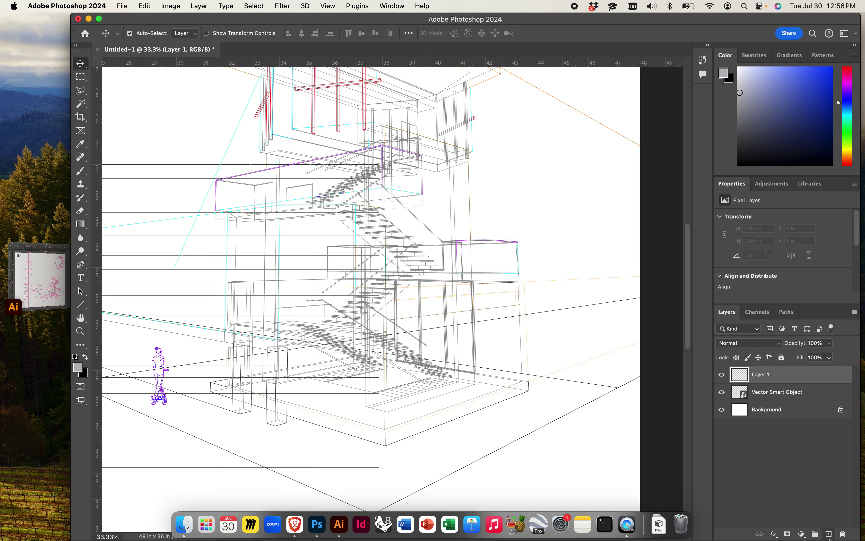
click(841, 410)
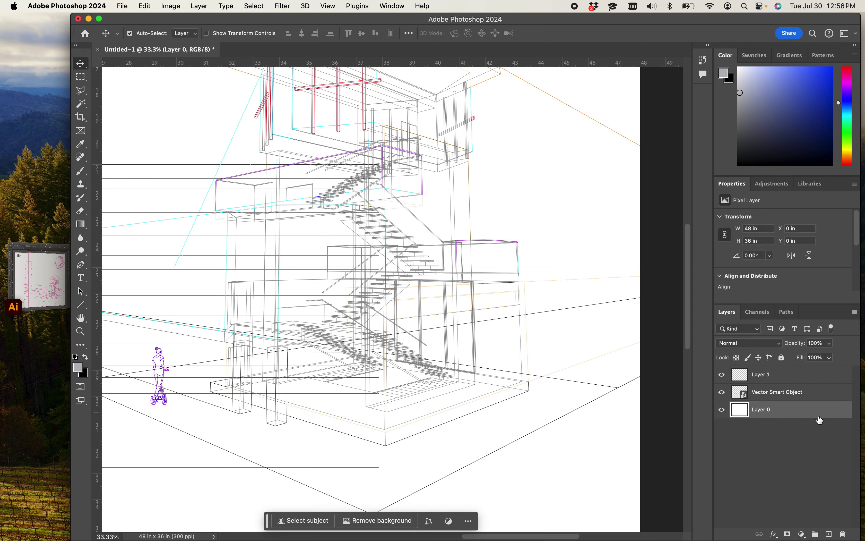
double_click(764, 419)
text(White backround)
key(Return)
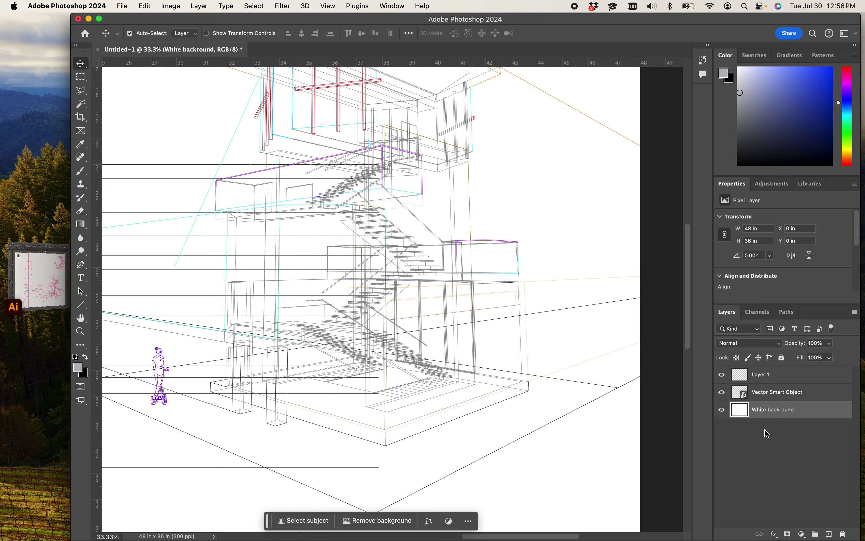
scroll(239, 178, up, 10)
scroll(239, 179, down, 2)
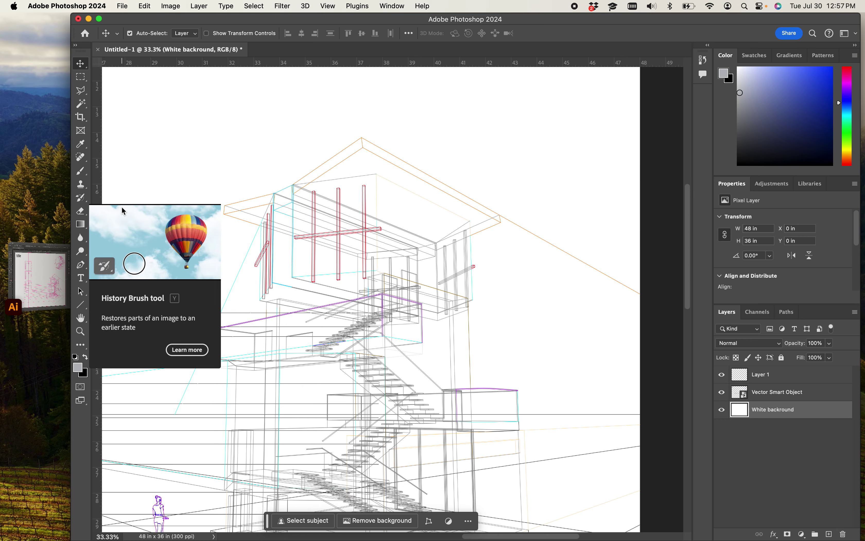
- Pick the Magic Wand tool and rename the drawing layer 'Lines'
key(w)
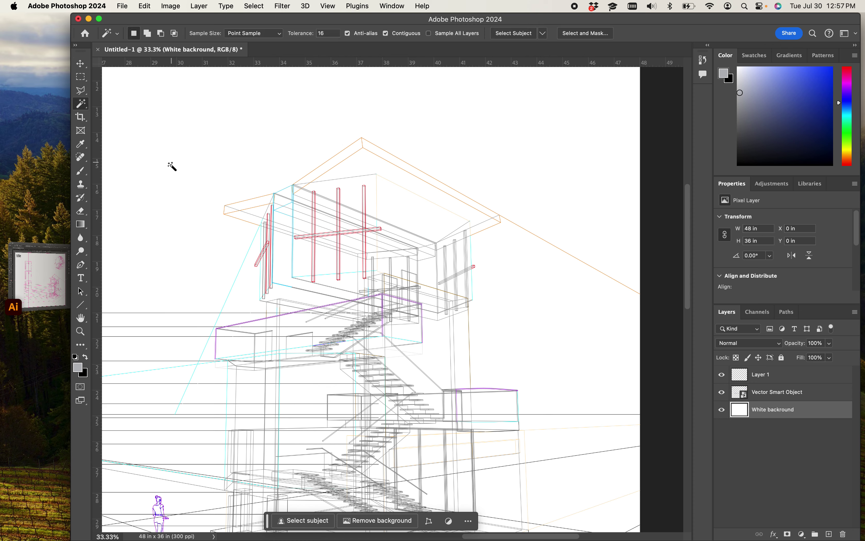
right_click(85, 109)
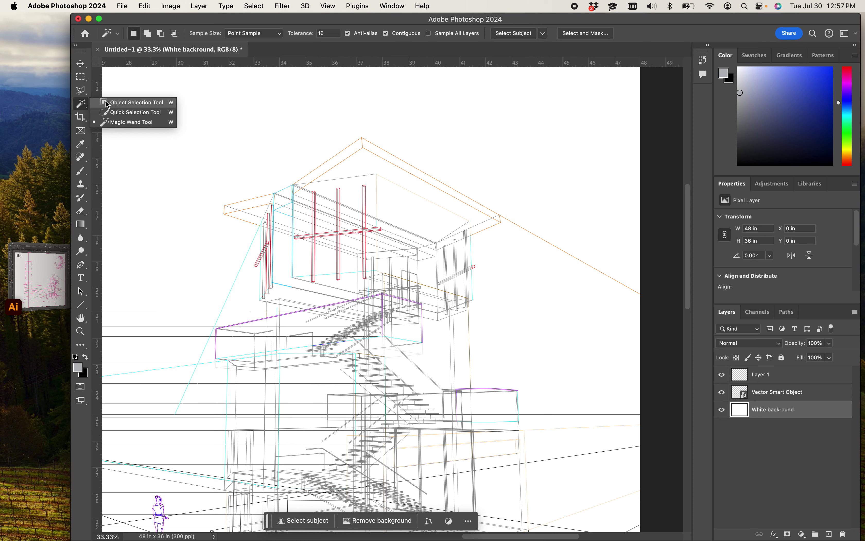
click(123, 122)
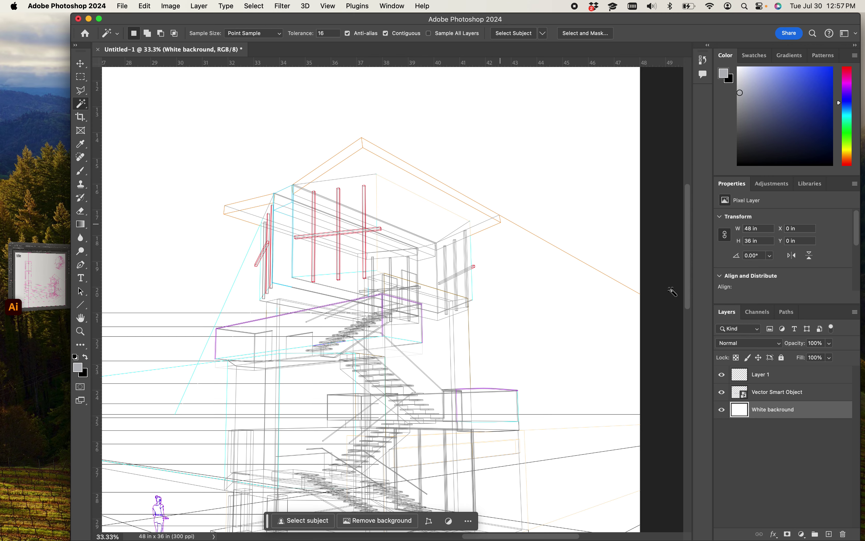
click(771, 398)
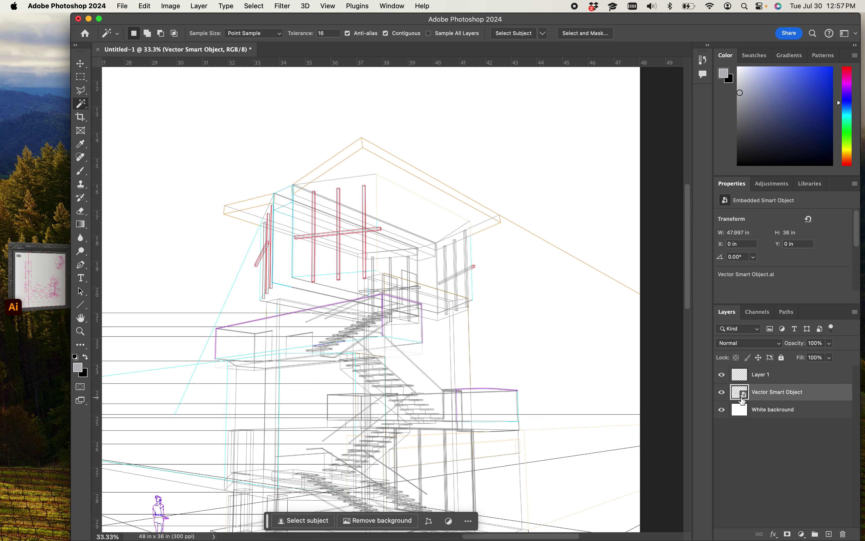
double_click(756, 394)
text(Lines)
key(Return)
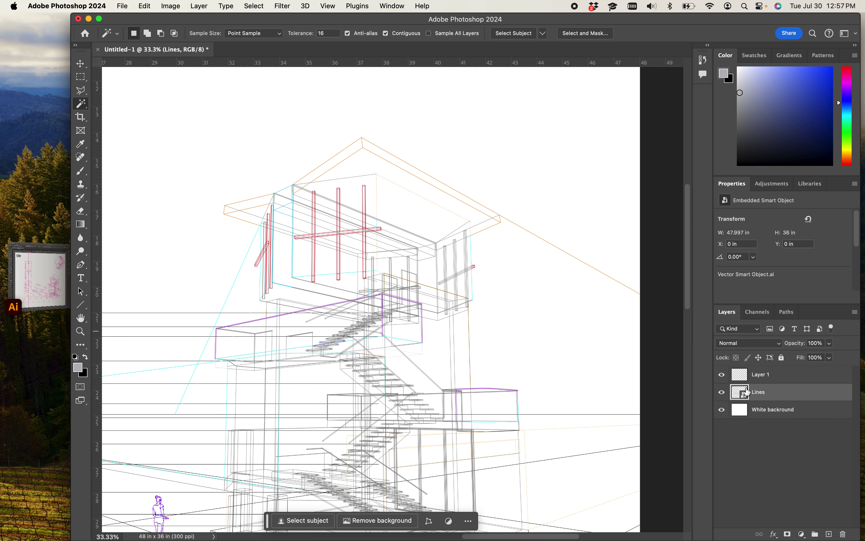
- Try Magic Wand selections on several roof faces and the small triangle under the roof
click(412, 202)
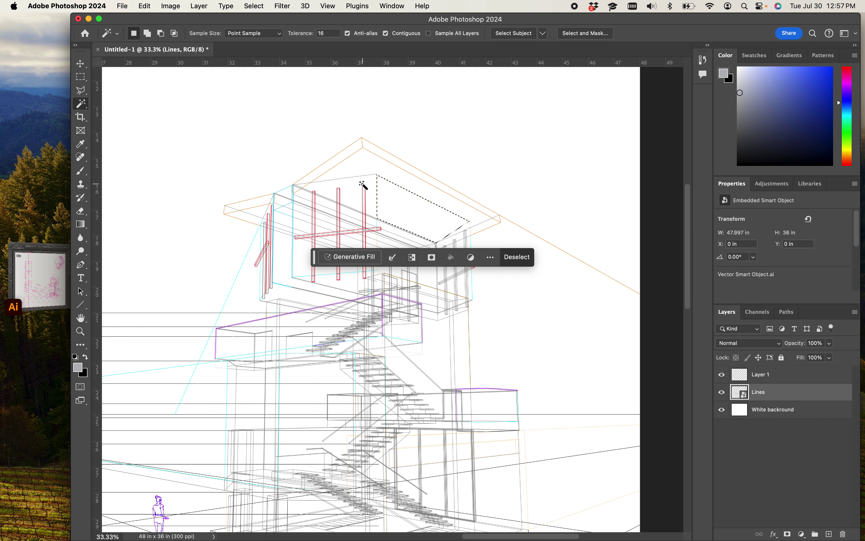
shift+click(361, 185)
shift+click(354, 173)
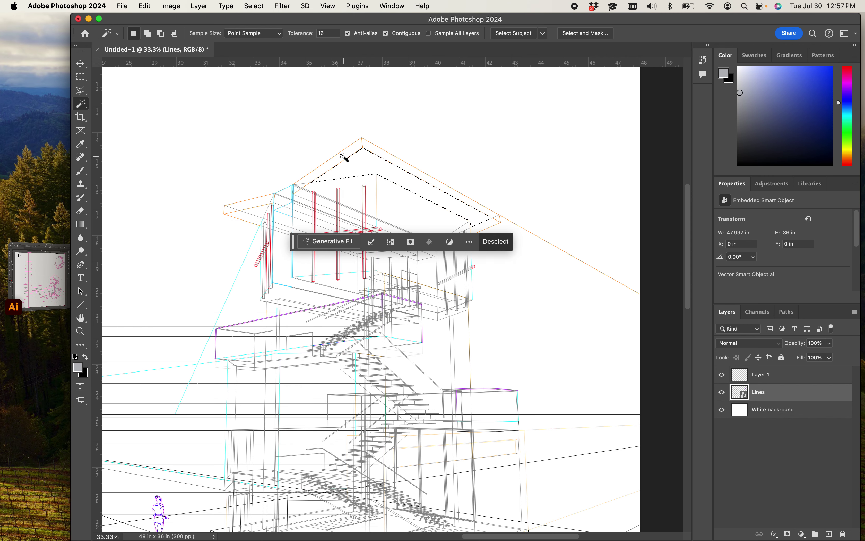
click(344, 160)
click(389, 162)
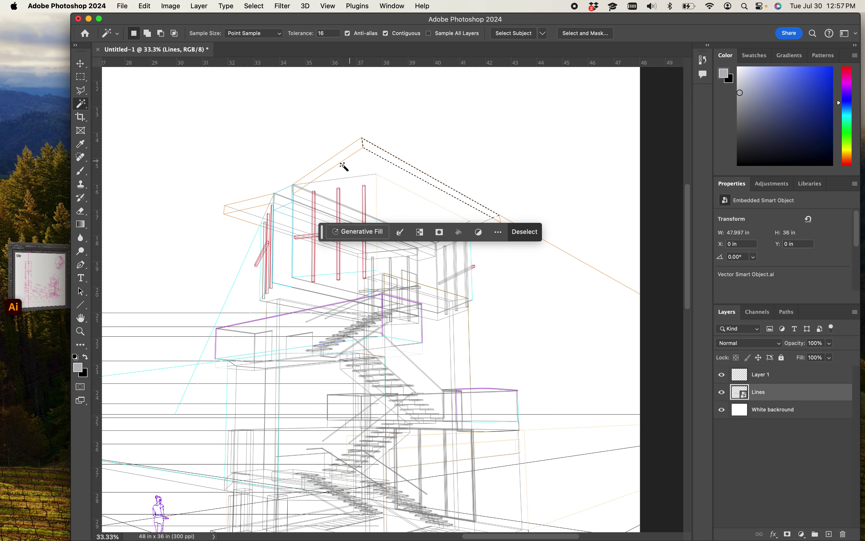
click(252, 205)
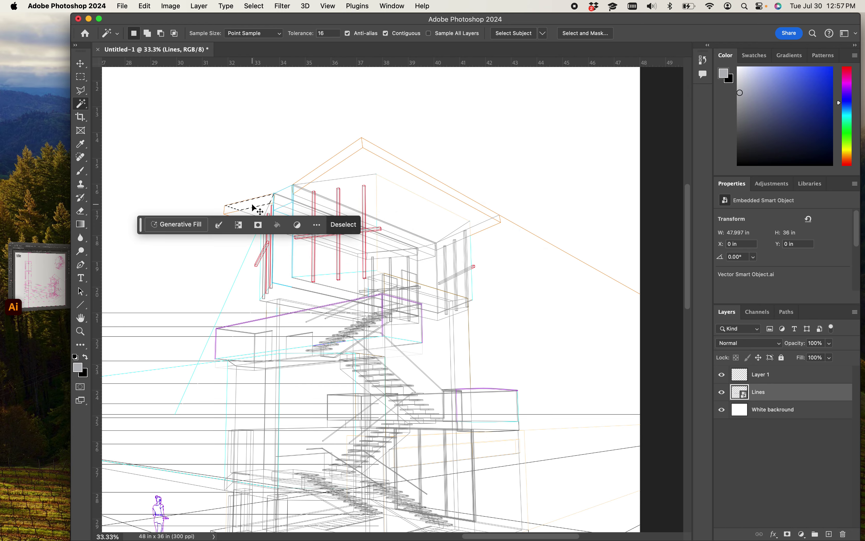
- Zoom in on the roof corner and select the small face inside the cyan box
scroll(252, 204, up, 2)
drag(343, 294, 411, 292)
key(super+equal)
key(super+equal)
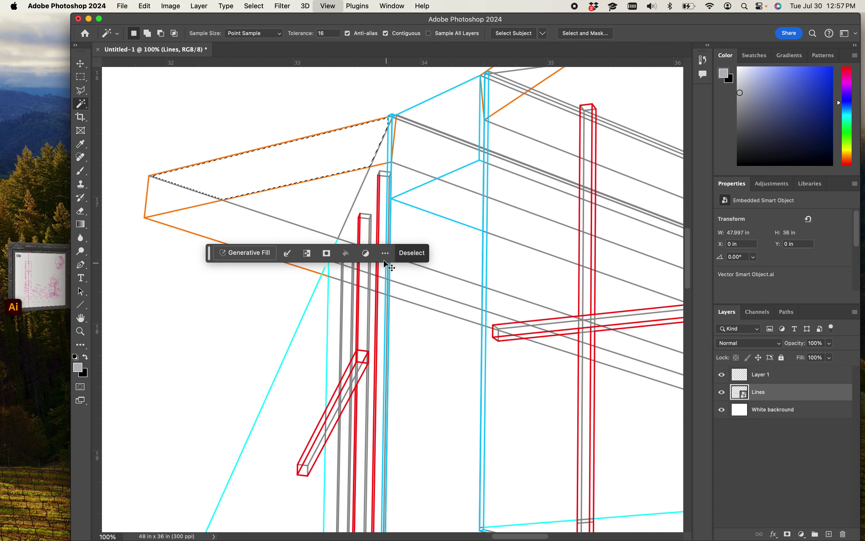
drag(259, 189, 368, 177)
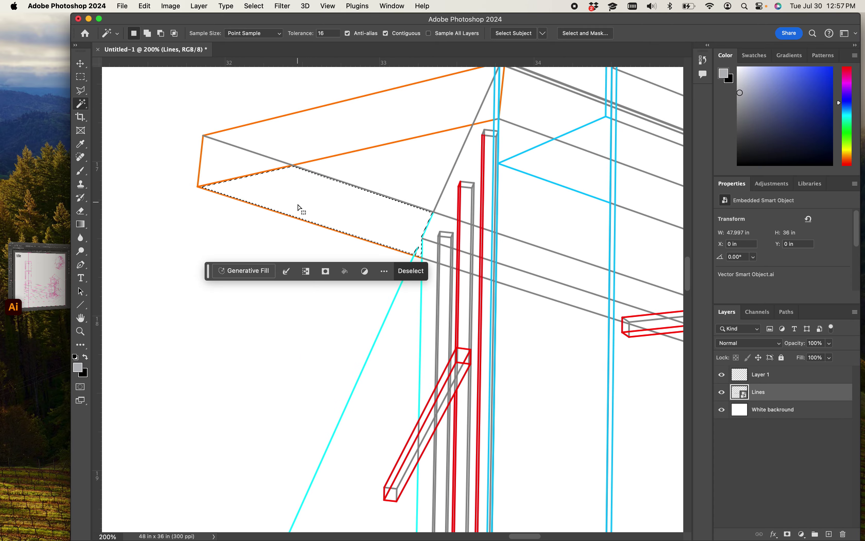
click(451, 202)
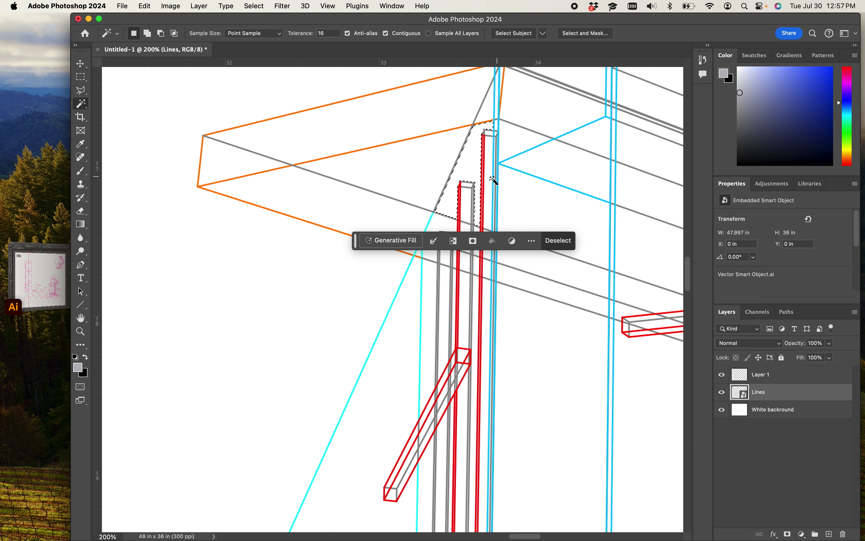
click(523, 203)
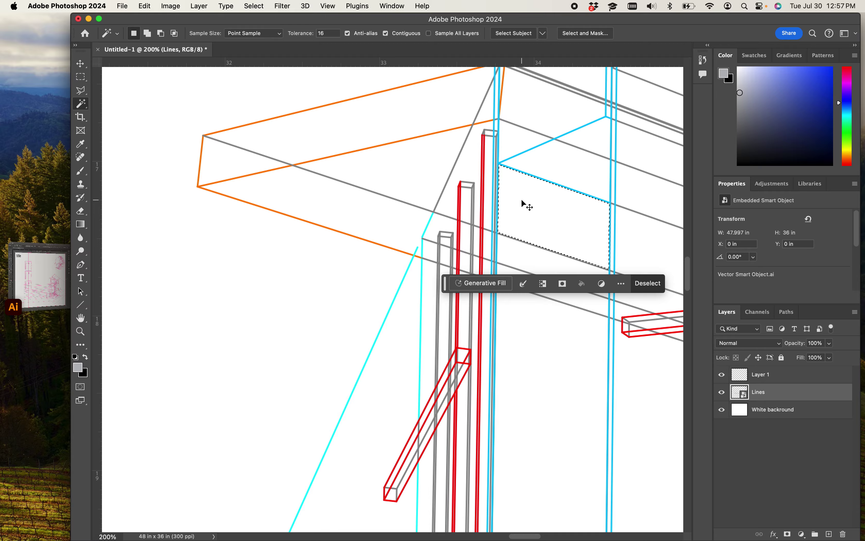
- Zoom out and re-centre the view on the whole tower
key(super+minus)
key(super+minus)
key(super+minus)
key(super+minus)
key(super+minus)
key(super+plus)
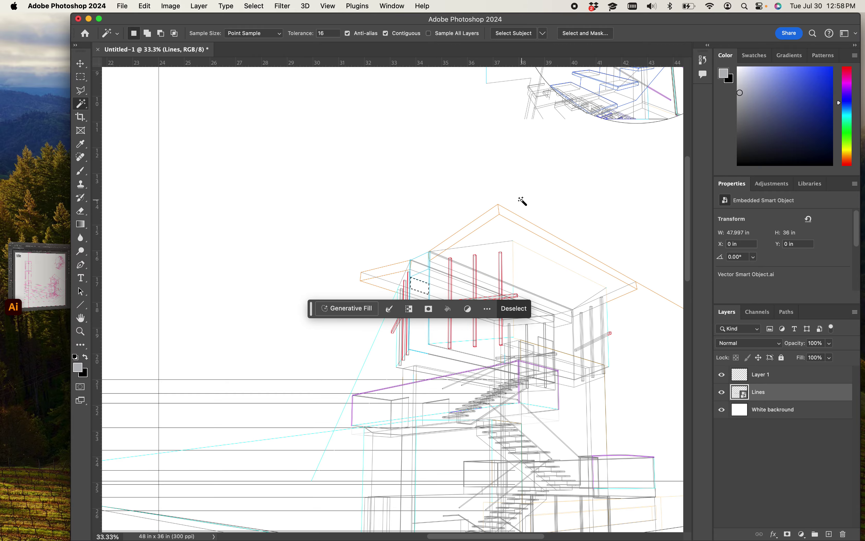
key(super+minus)
drag(544, 336, 525, 296)
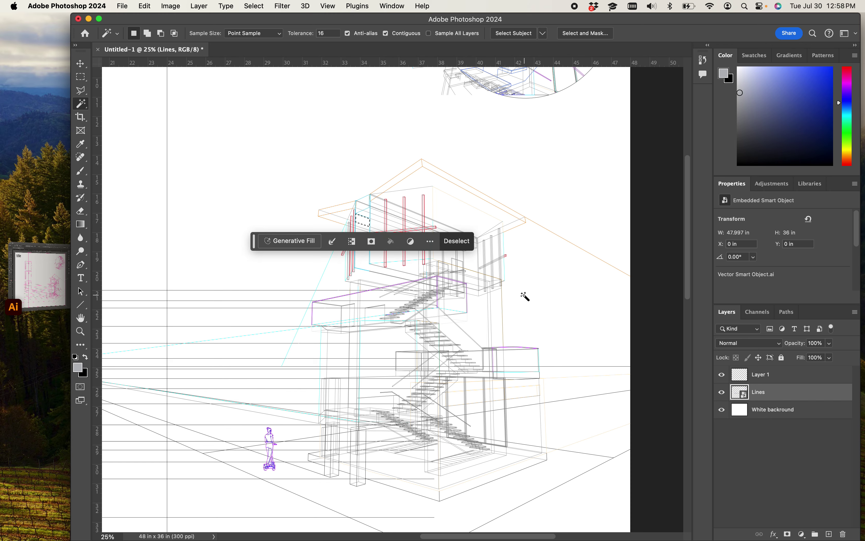
key(super+plus)
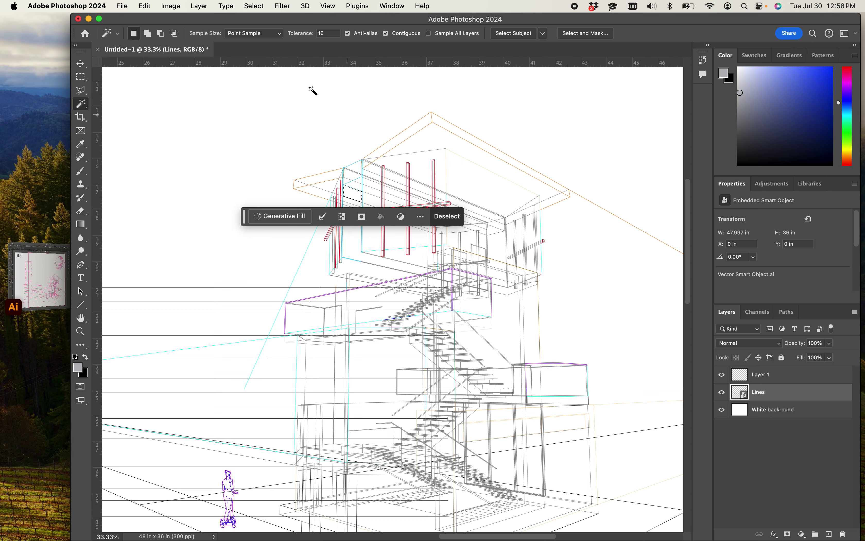
click(172, 8)
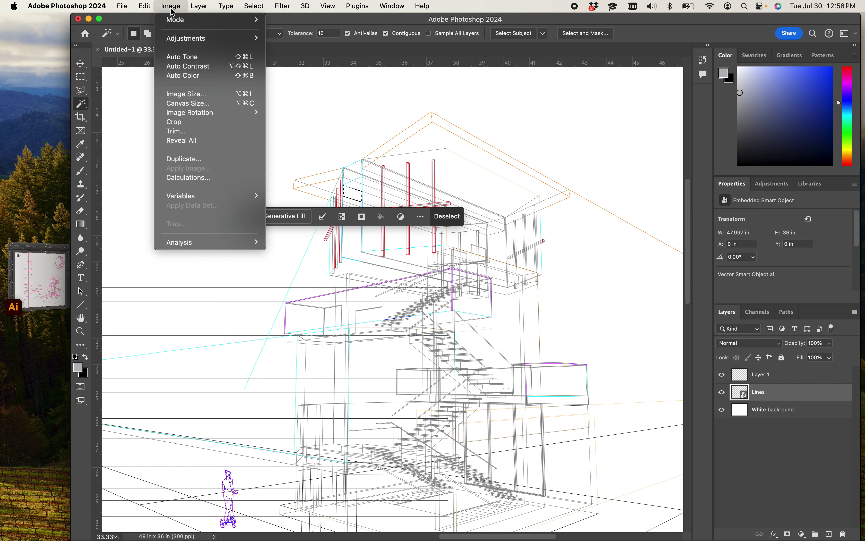
mouse_move(175, 39)
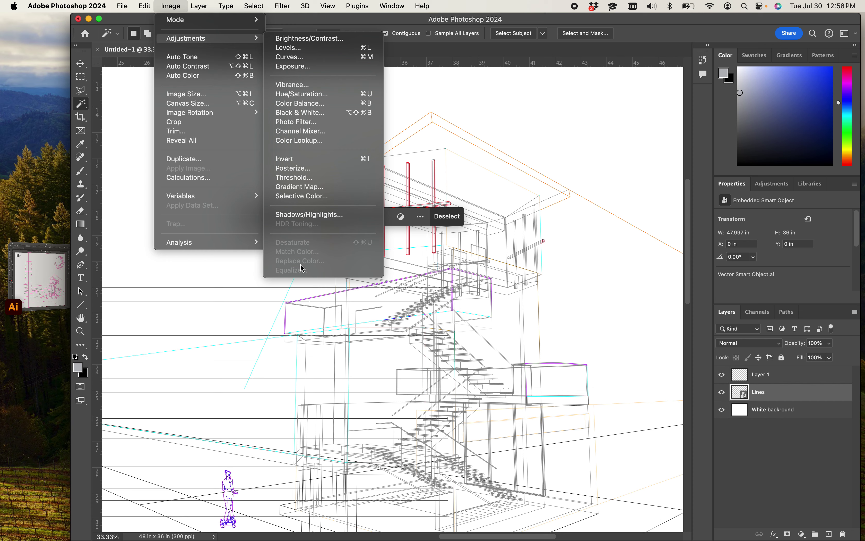
click(555, 266)
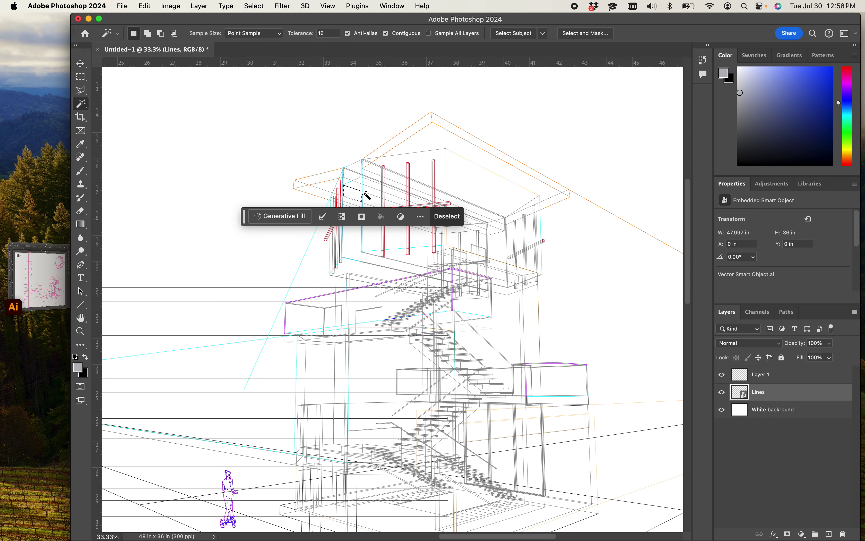
click(437, 154)
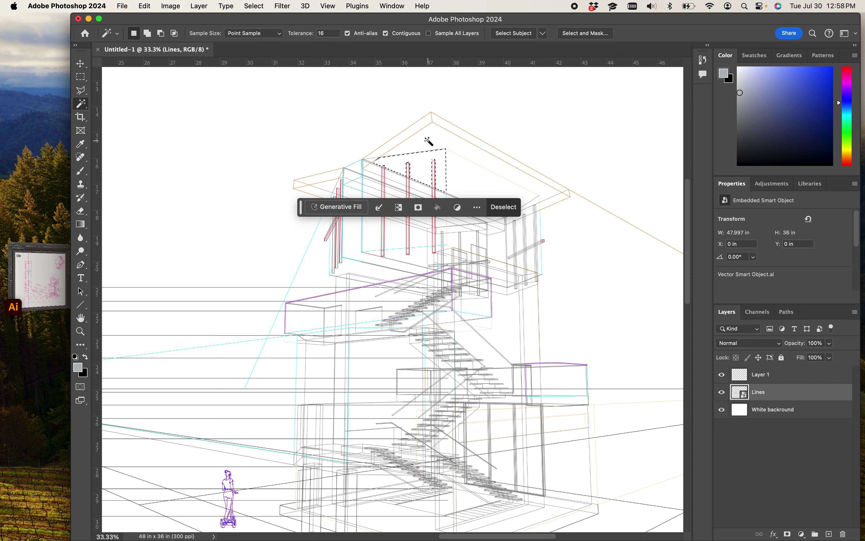
click(429, 140)
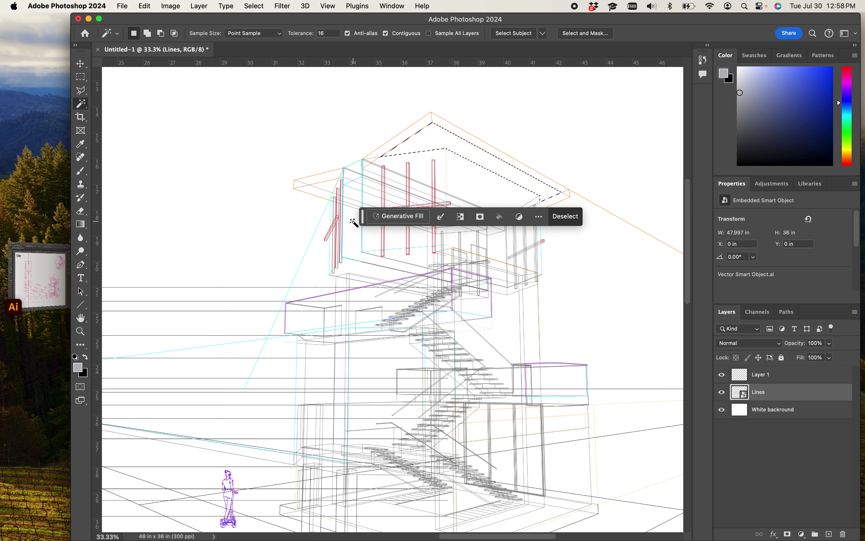
scroll(347, 250, down, 2)
scroll(347, 250, down, 2)
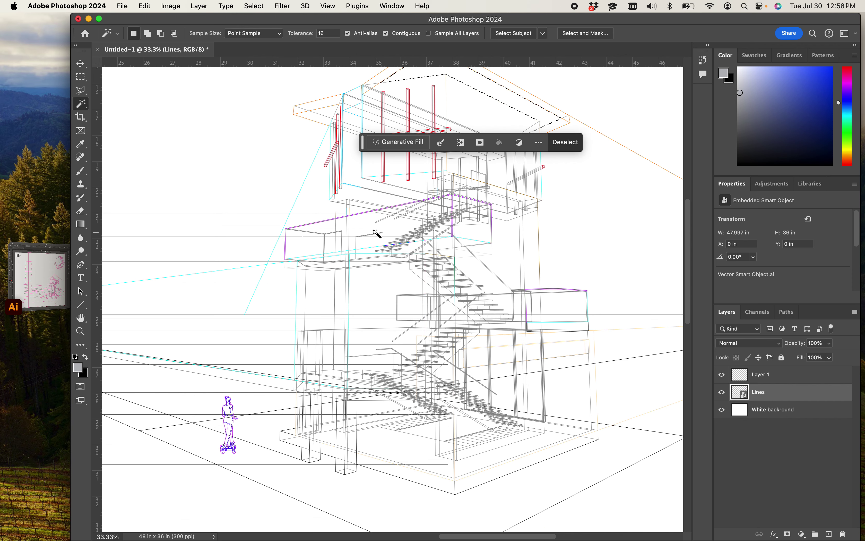
key(super+minus)
key(super+minus)
key(super+minus)
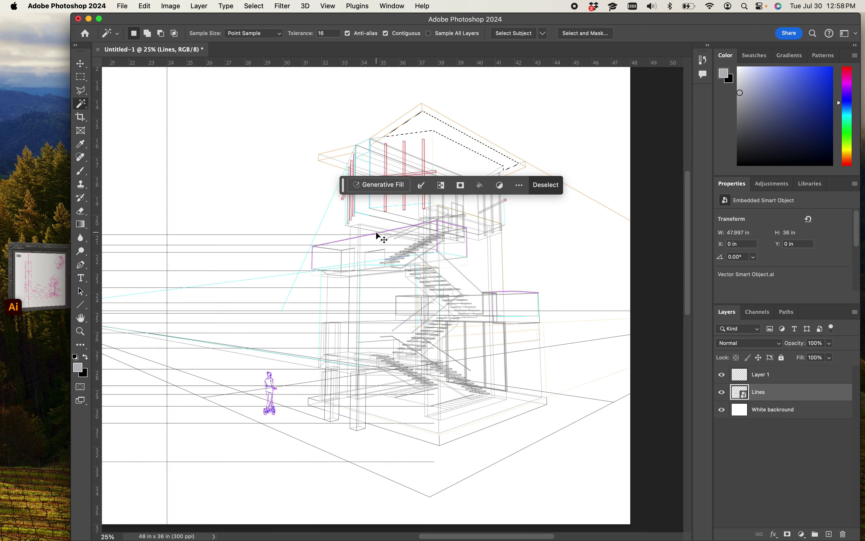
key(v)
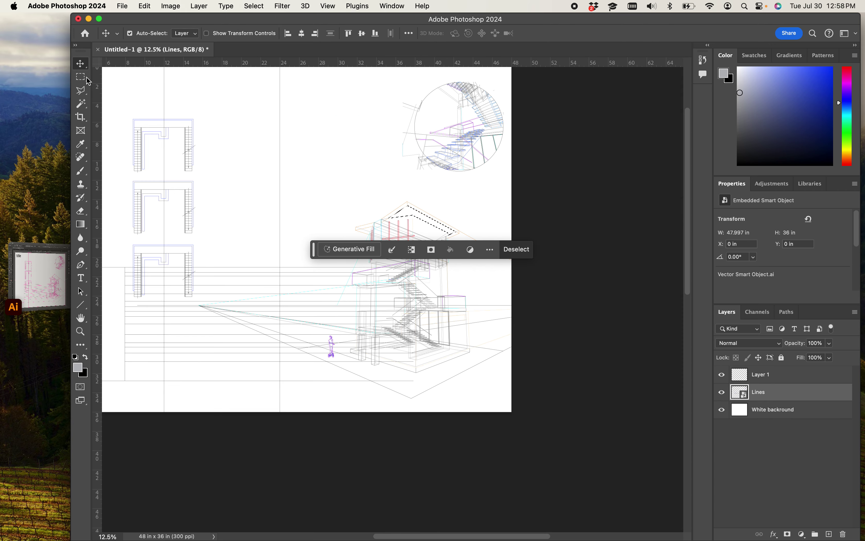
drag(246, 449, 343, 492)
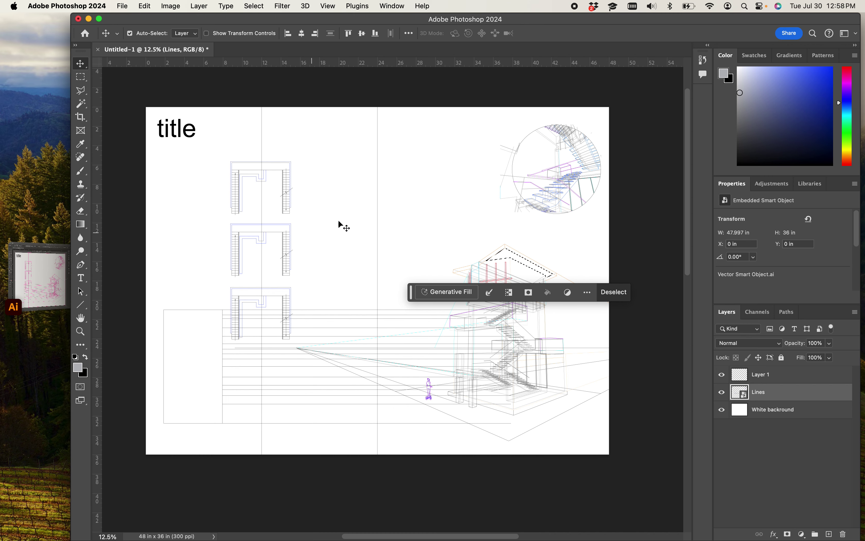
- Close Untitled-1 without saving, then dismiss the New Document dialog to return Home
click(98, 51)
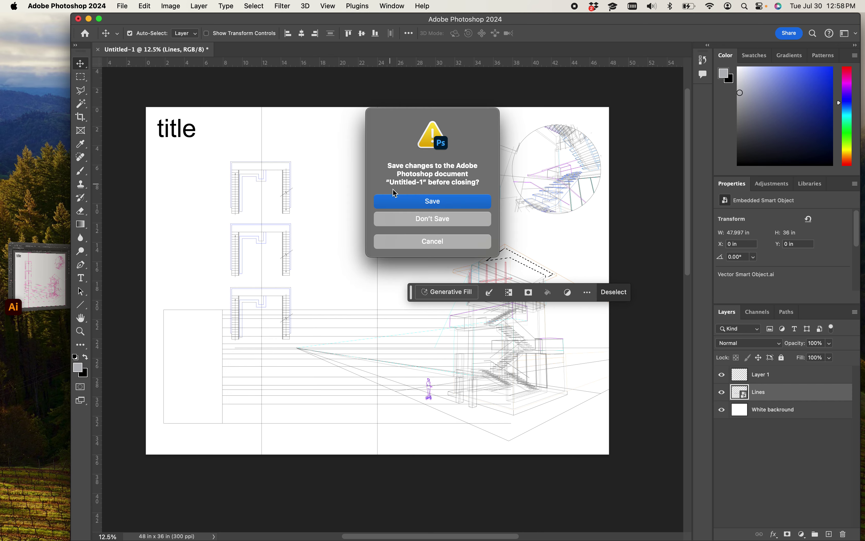
click(413, 220)
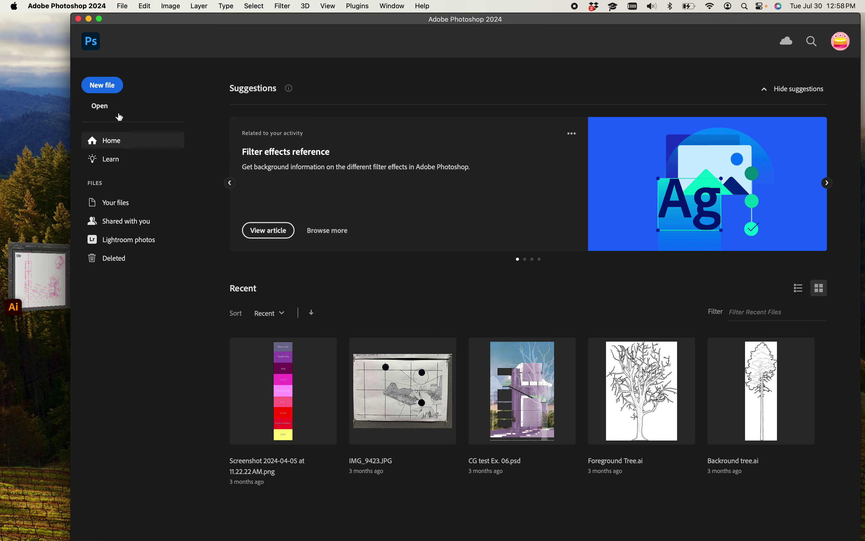
click(113, 94)
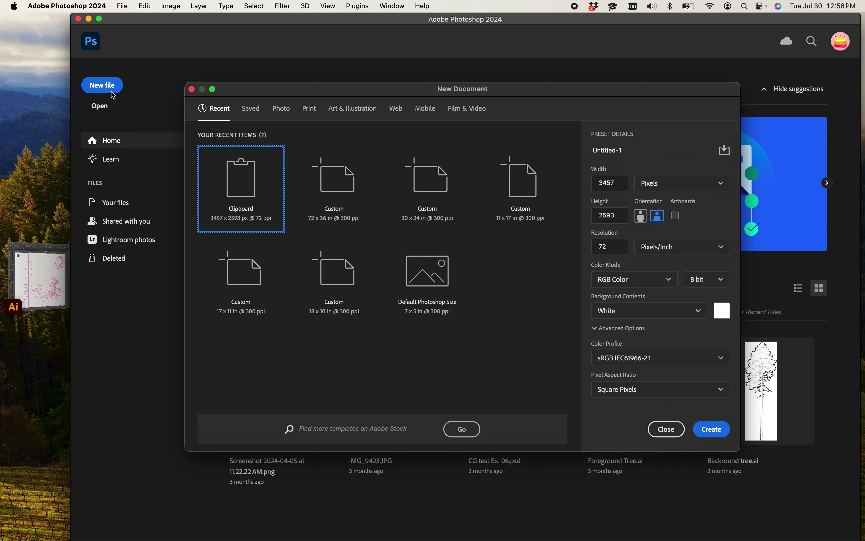
click(661, 428)
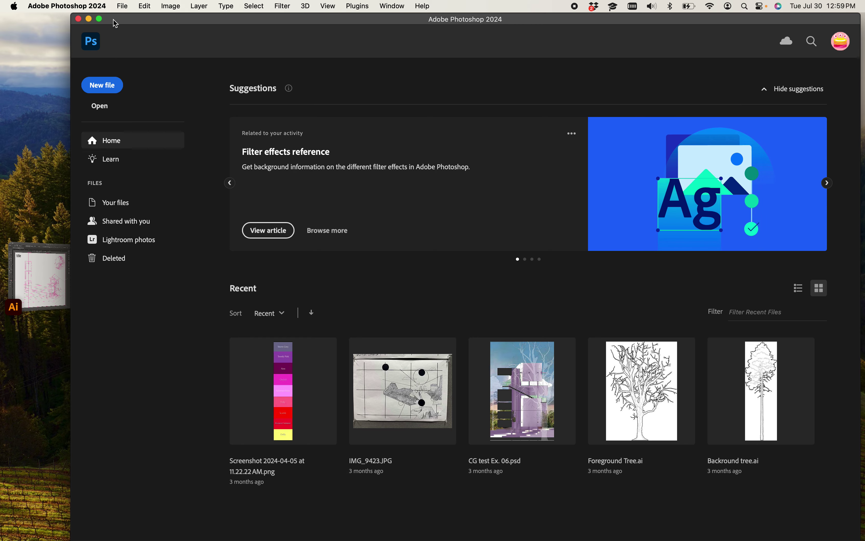
- Start Photomerge and load ccv013.jpg, img011.jpg and img012.jpg from the CVP drive
click(126, 11)
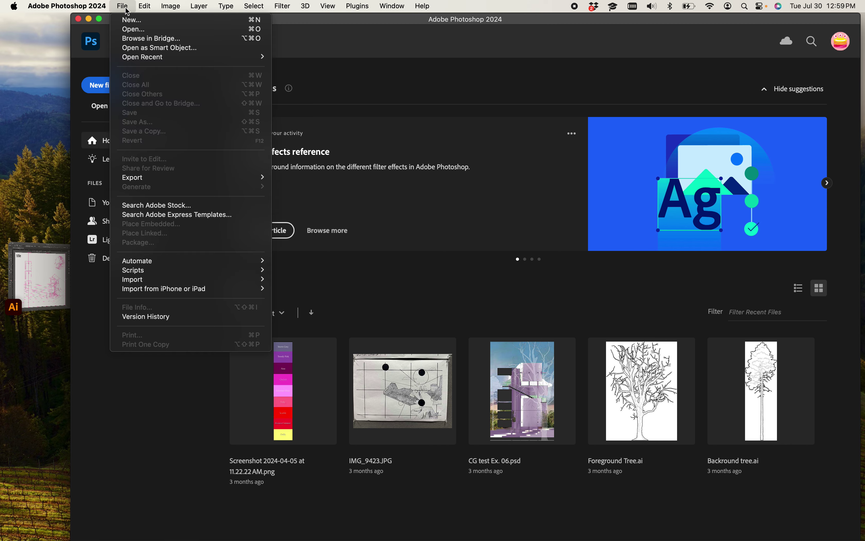
mouse_move(143, 262)
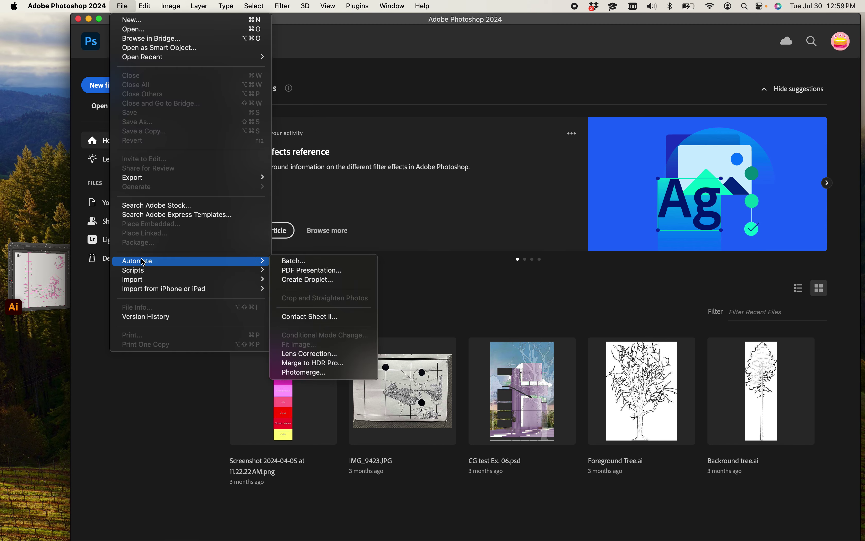
click(308, 373)
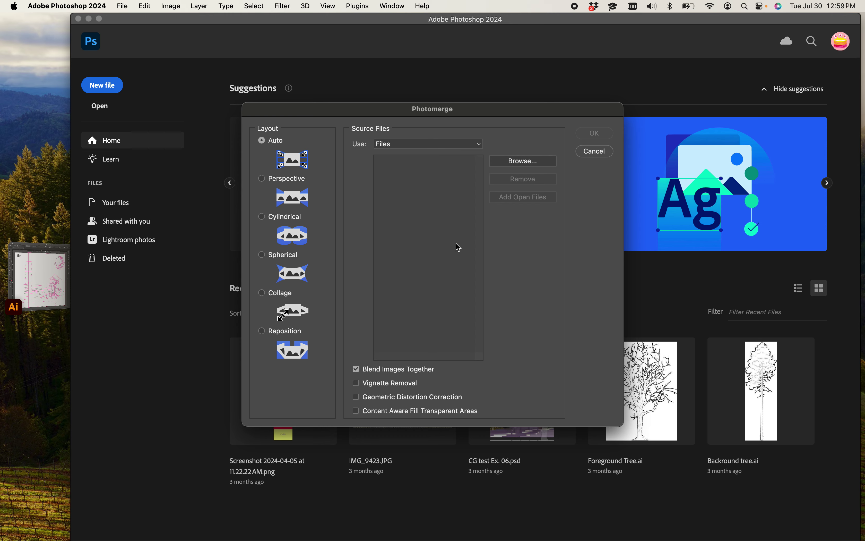
click(520, 168)
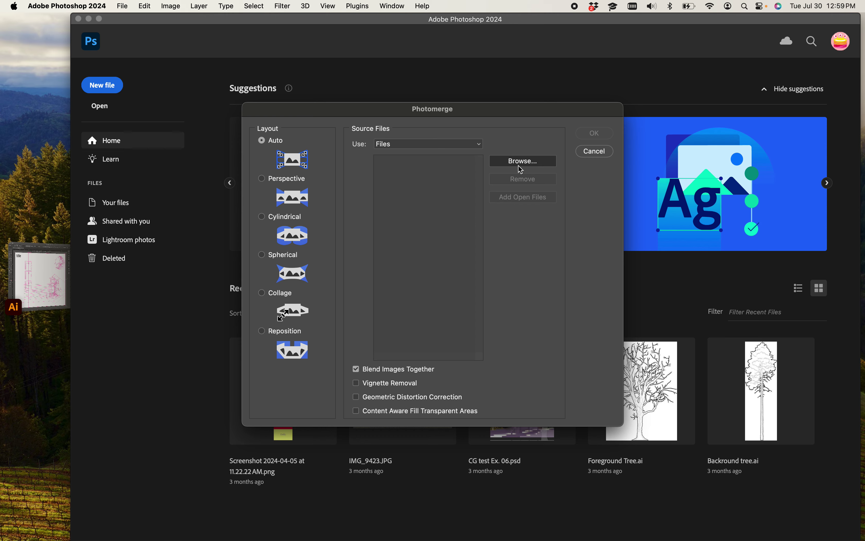
click(521, 168)
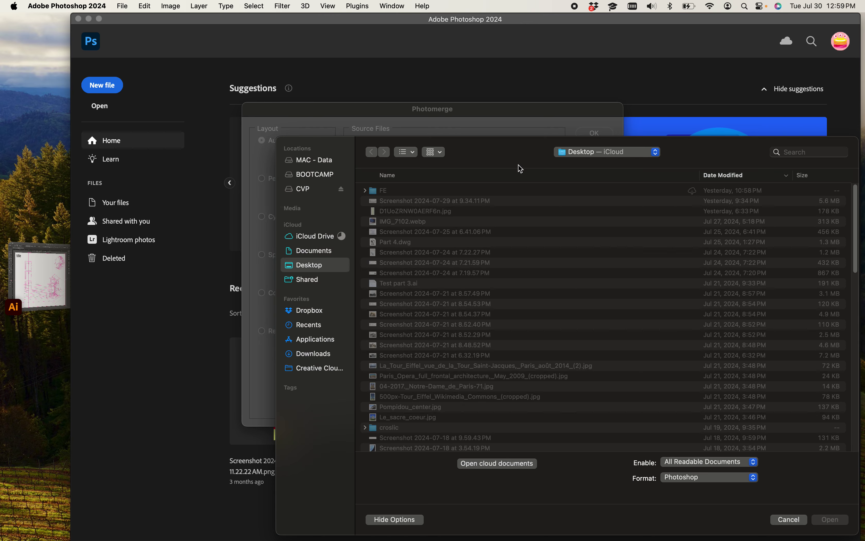
drag(477, 152, 396, 121)
click(228, 156)
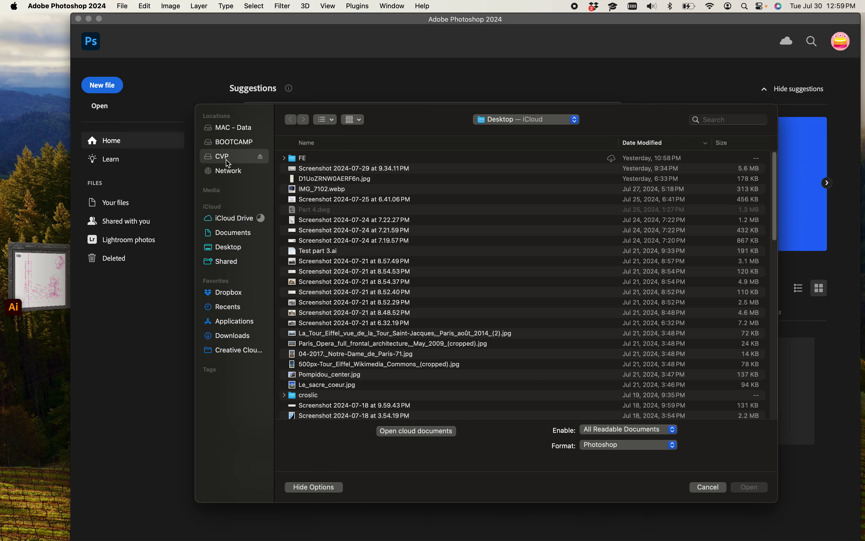
click(327, 181)
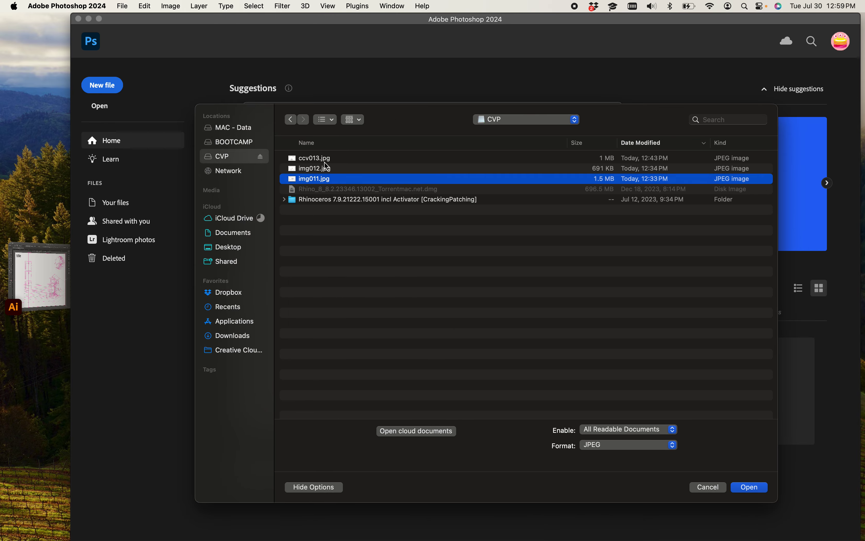
key(shift+Up)
key(shift+Up)
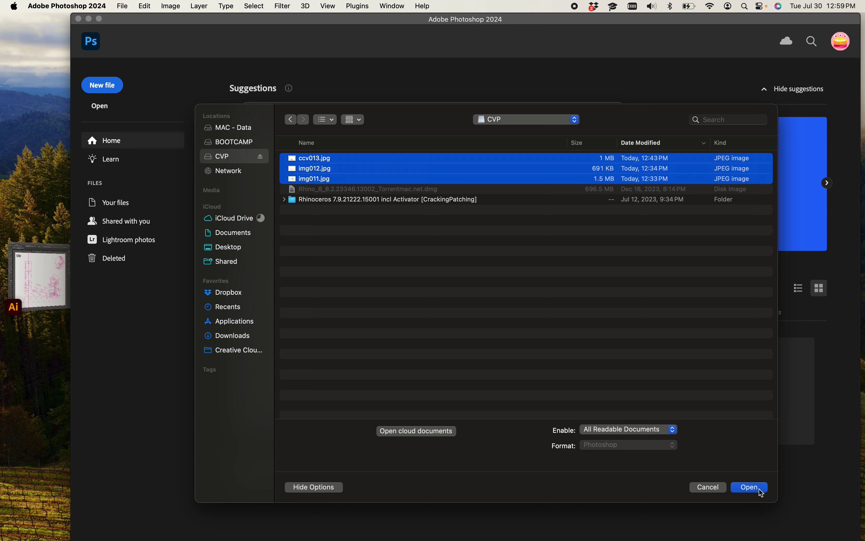
click(751, 487)
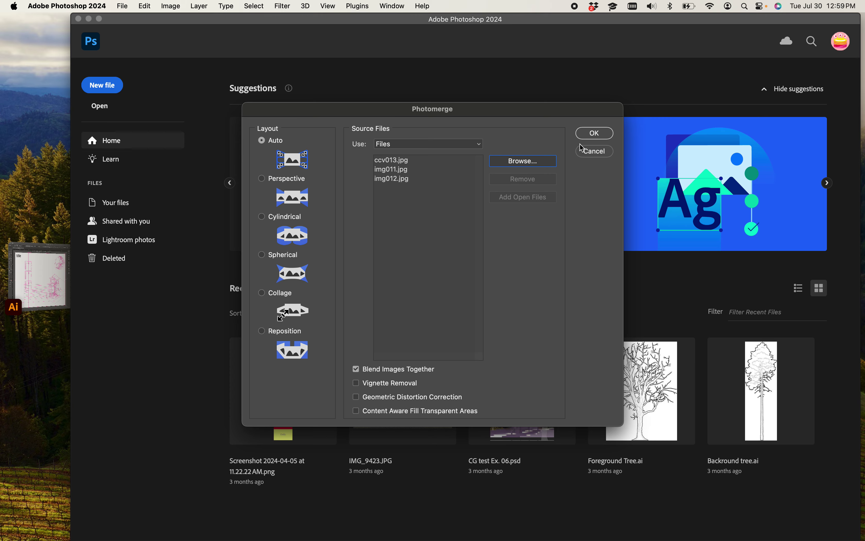
- Run the panorama merge and check each scan layer's contribution by toggling visibility
click(587, 139)
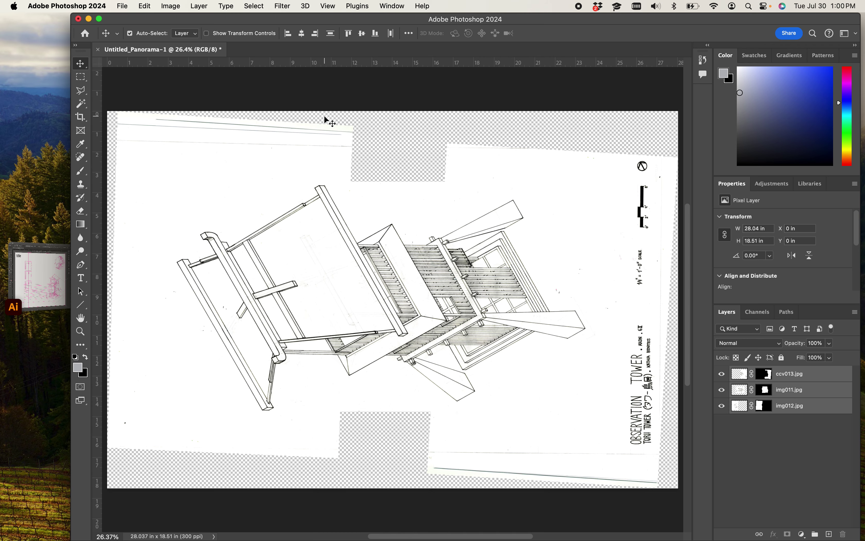
click(722, 374)
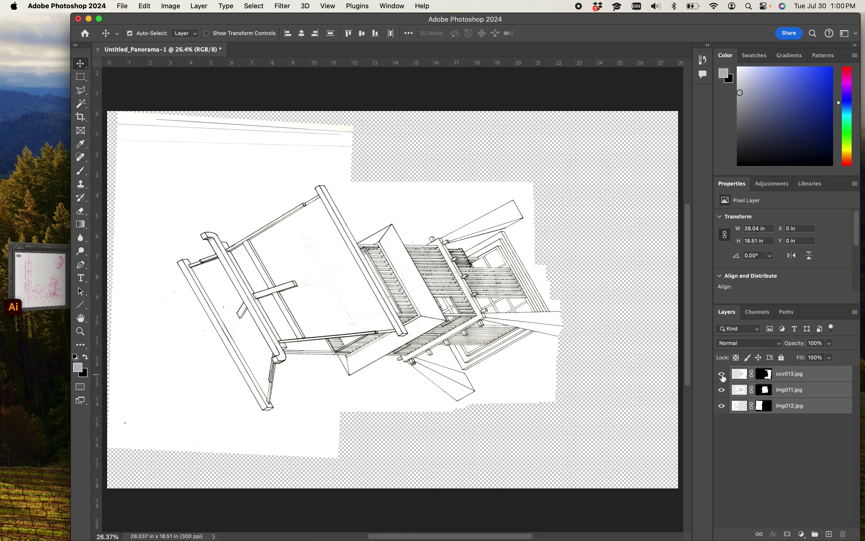
click(722, 374)
click(722, 389)
click(722, 391)
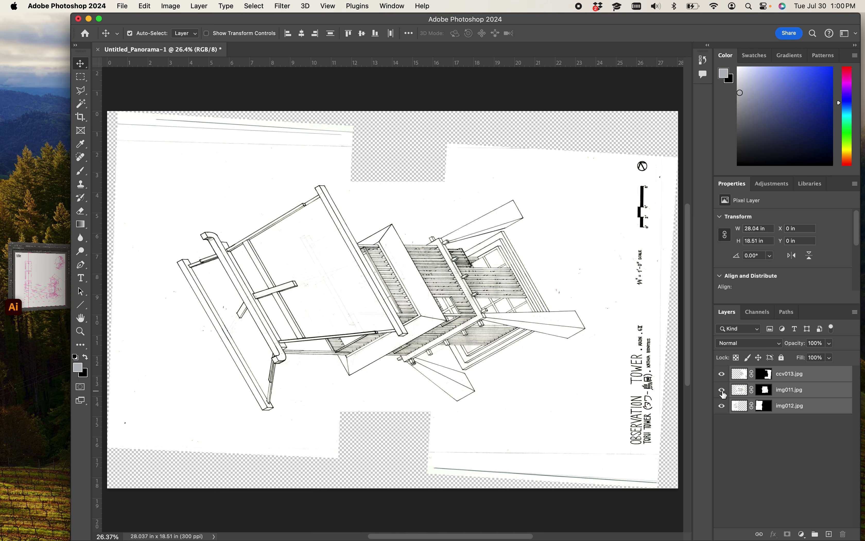
click(722, 406)
click(722, 406)
key(super+minus)
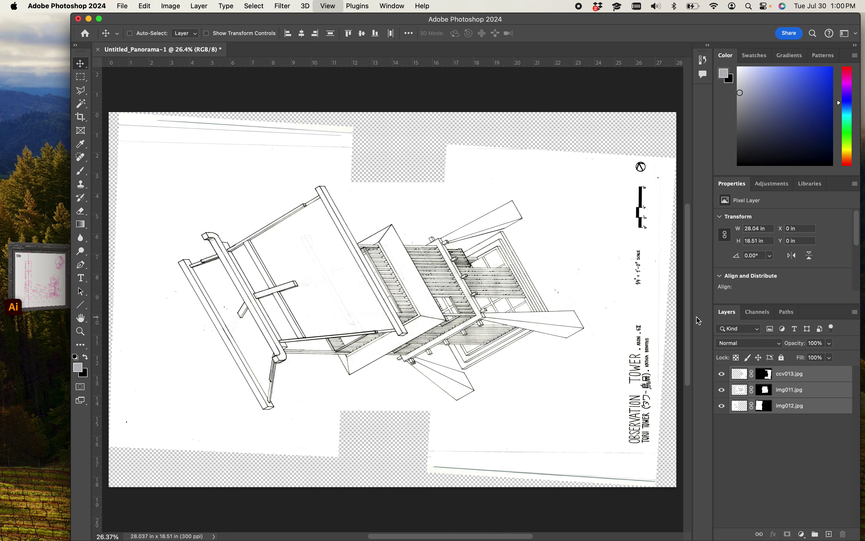
- Select all three scan layers and flatten them into one white Background layer
click(783, 428)
click(785, 407)
shift+click(787, 375)
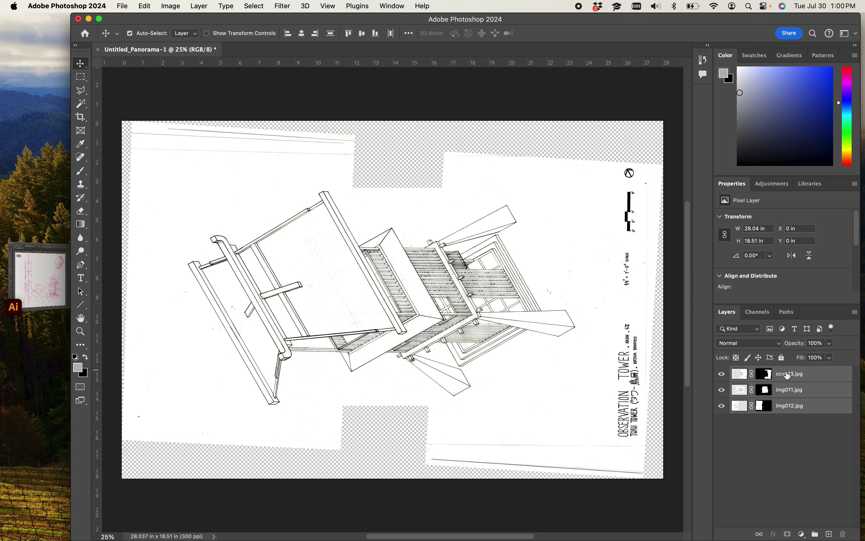
right_click(788, 377)
click(791, 393)
right_click(792, 390)
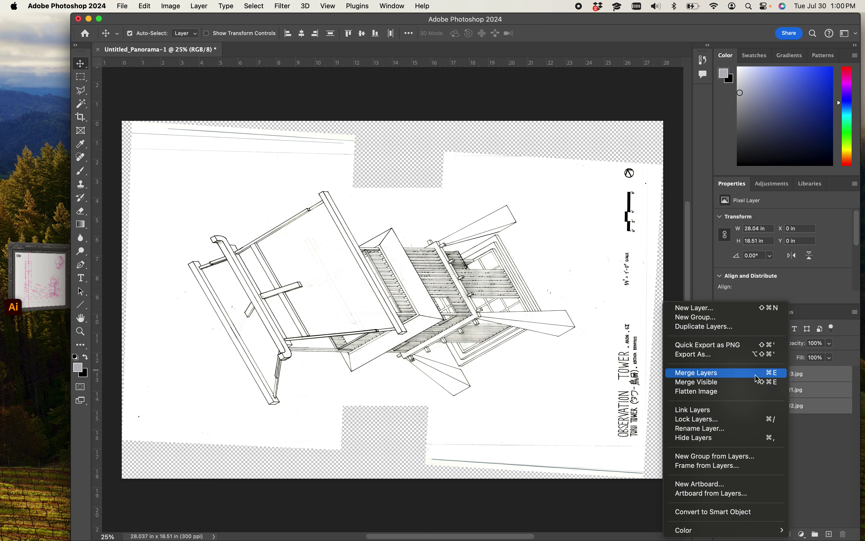
click(729, 395)
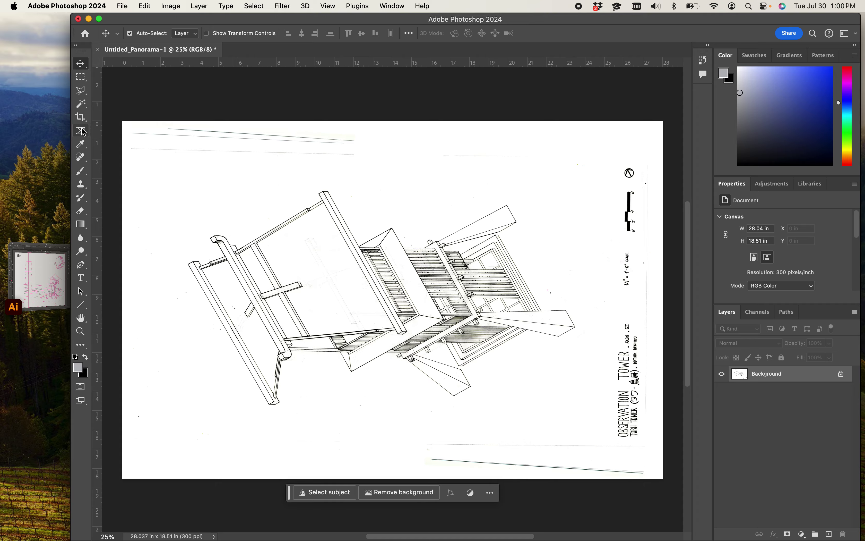
- Crop the panorama rotated 60° to a 15.26 × 24.28 in portrait framing the tower
click(81, 118)
drag(414, 109, 548, 286)
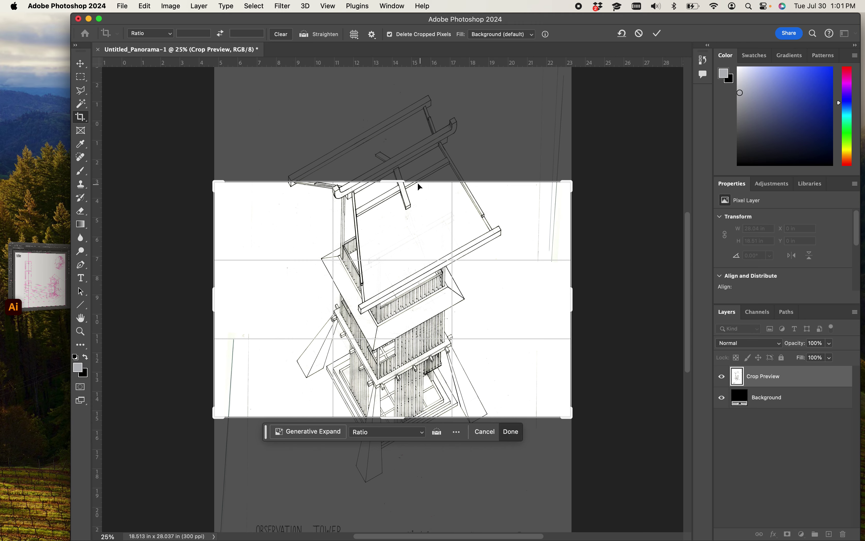
drag(407, 182, 407, 130)
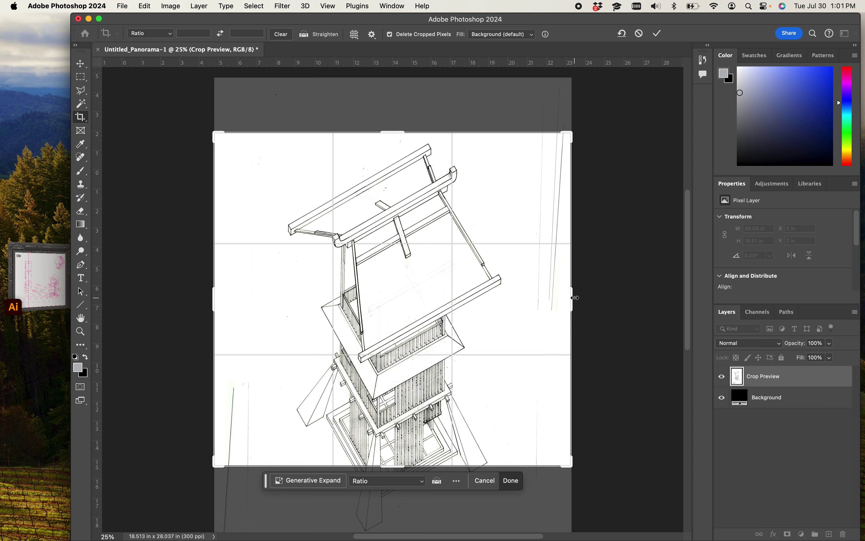
drag(575, 298, 554, 307)
scroll(433, 376, down, 5)
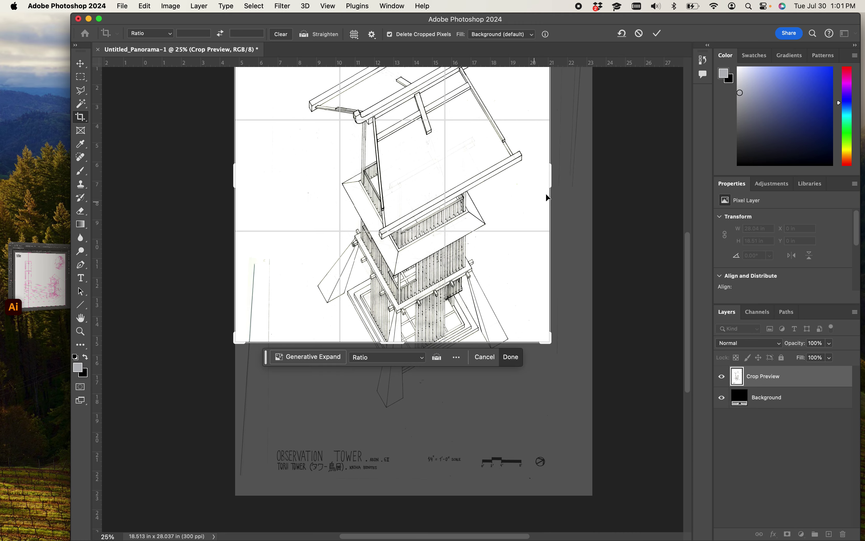
mouse_move(553, 174)
mouse_down()
mouse_move(575, 185)
mouse_move(556, 190)
mouse_up()
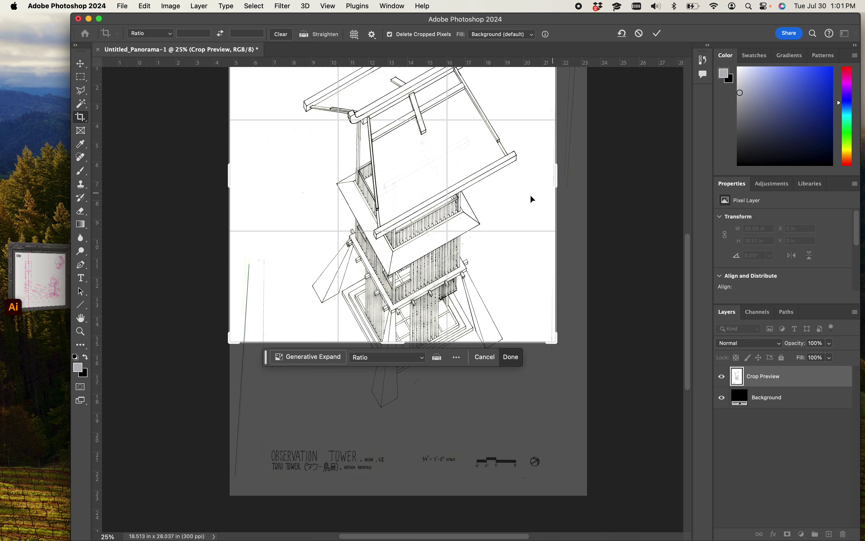
drag(390, 344, 381, 408)
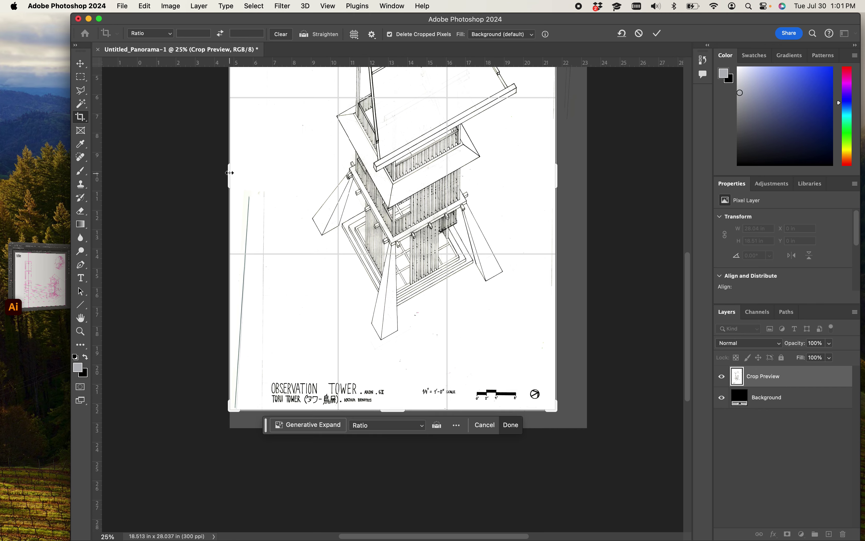
drag(229, 173, 244, 180)
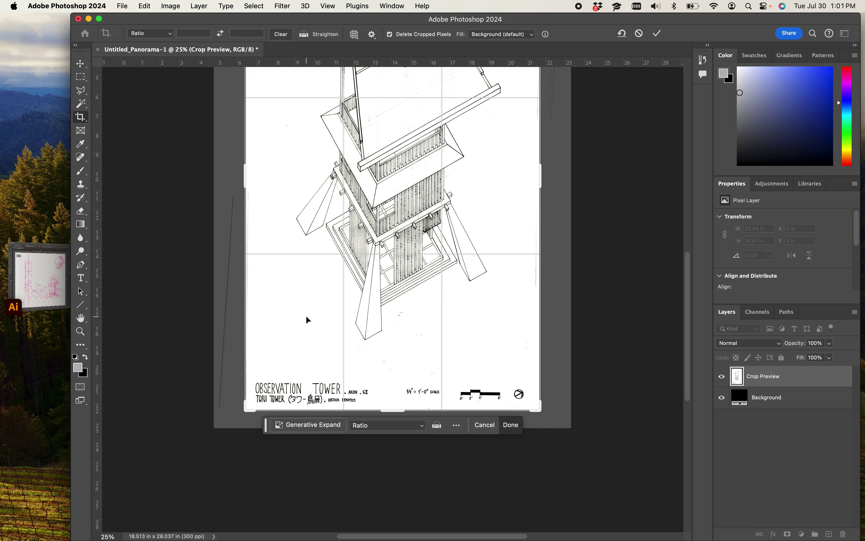
key(Return)
- Scroll around and zoom out to view the whole cropped page
scroll(321, 173, up, 5)
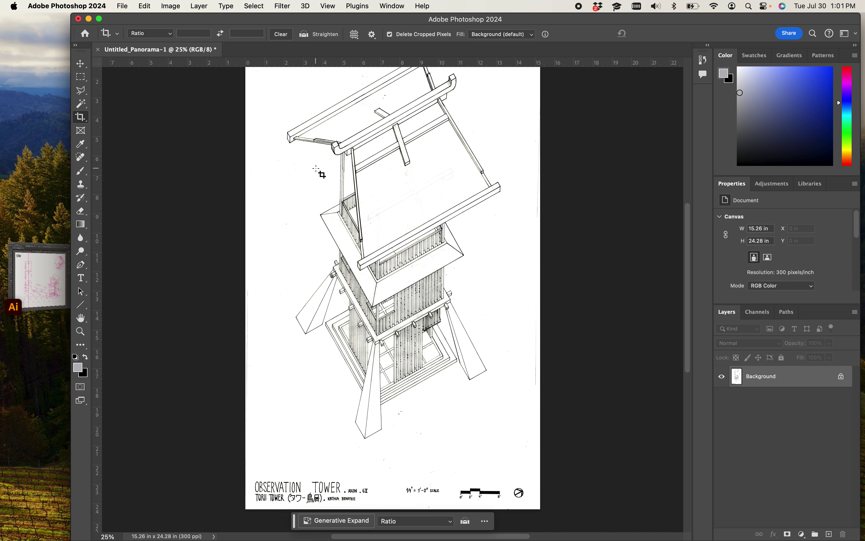
scroll(321, 174, up, 2)
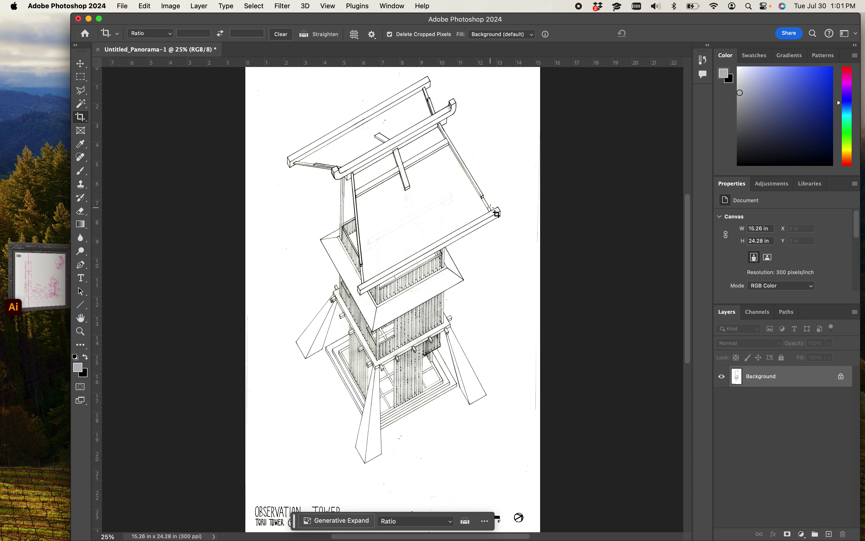
scroll(475, 211, up, 3)
scroll(476, 217, down, 6)
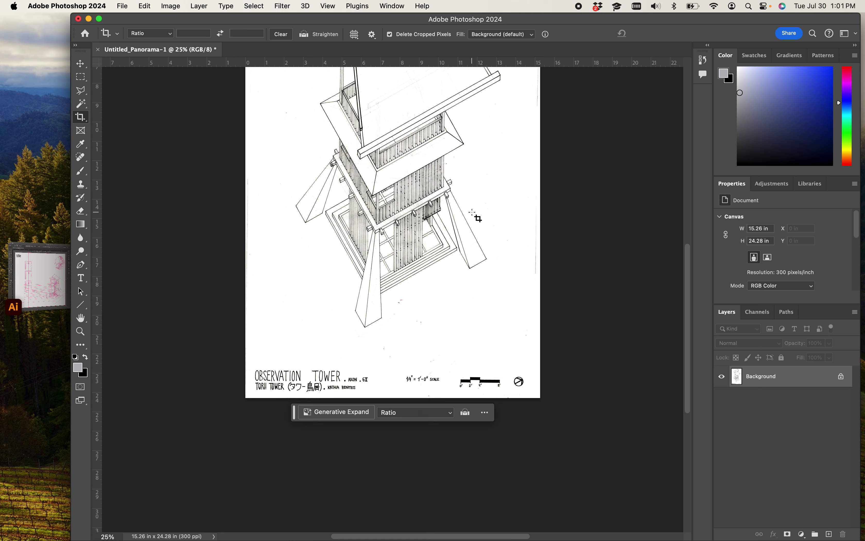
scroll(476, 214, up, 3)
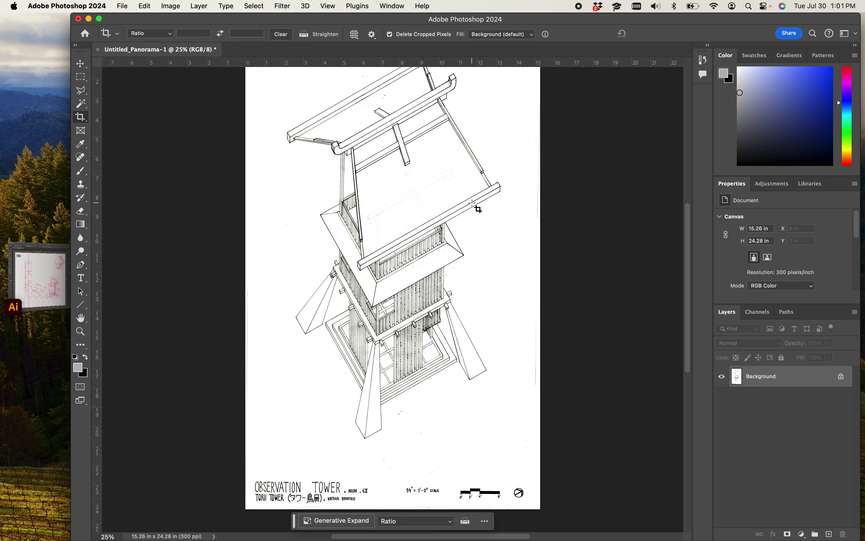
key(super+minus)
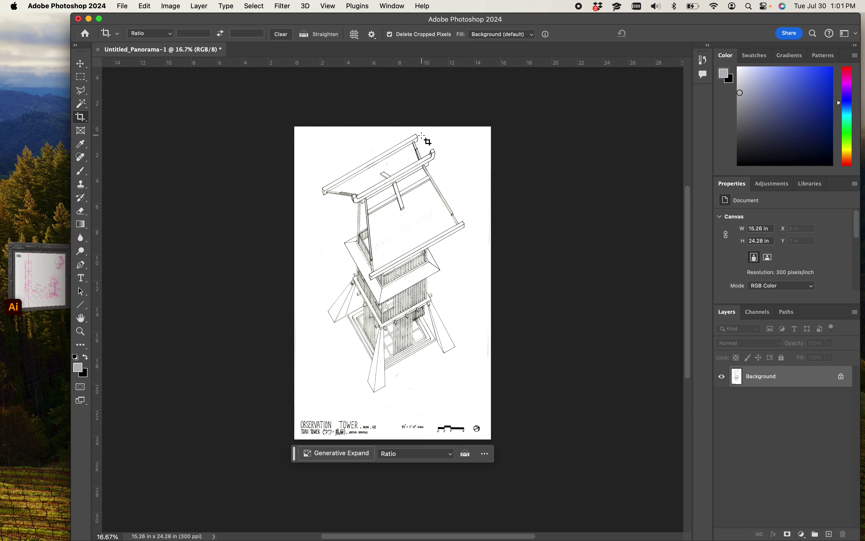
- Marquee-select the tower area above the title block and fill it
click(80, 77)
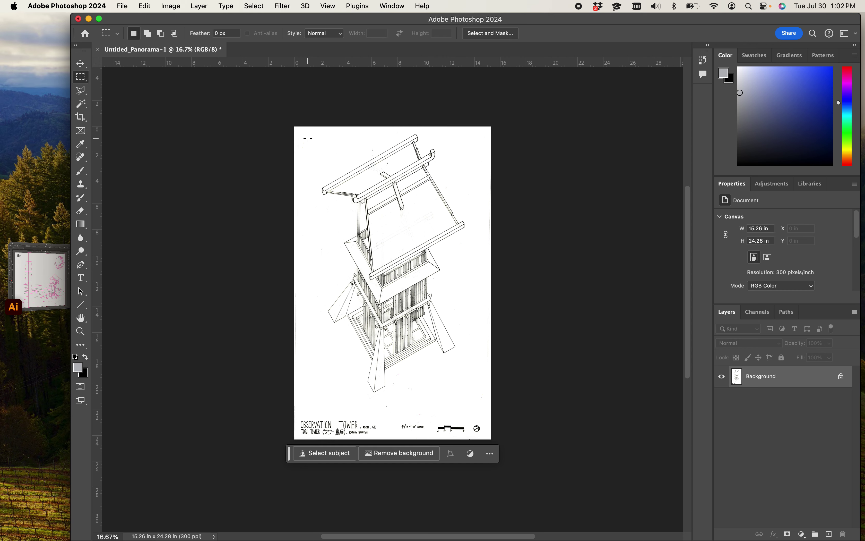
mouse_move(308, 134)
mouse_down()
mouse_move(459, 264)
mouse_move(386, 201)
mouse_up()
click(329, 159)
mouse_move(303, 127)
mouse_down()
mouse_move(487, 264)
mouse_move(486, 388)
mouse_move(480, 403)
mouse_move(469, 395)
mouse_up()
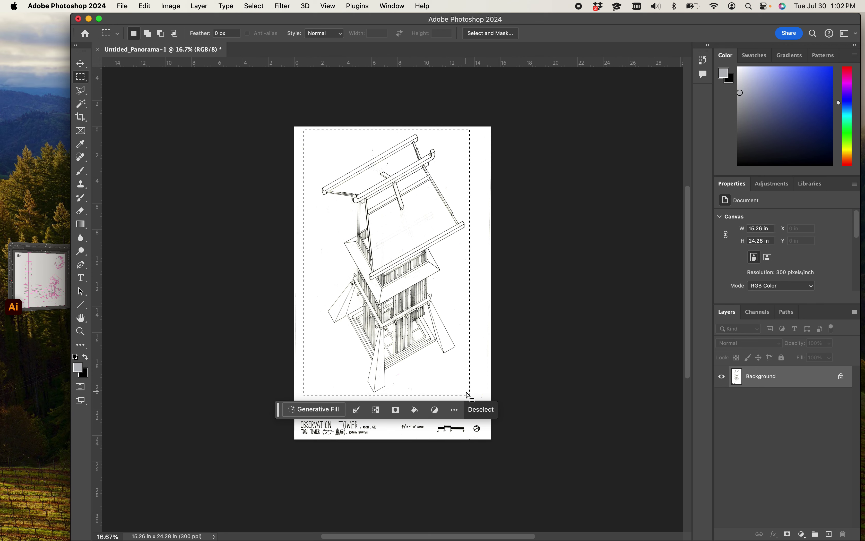
key(super+BackSpace)
key(super+d)
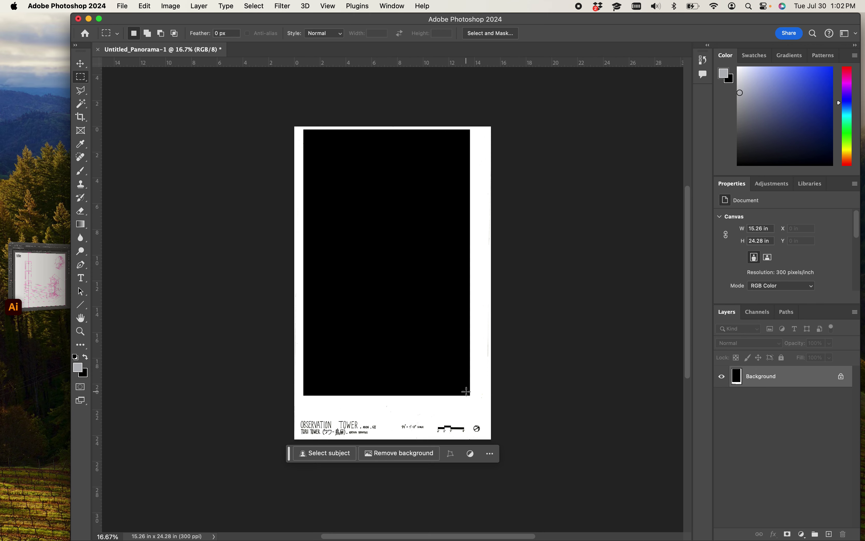
- Set the background colour to white sampled from the page and fill the tower area white
click(86, 377)
drag(304, 289, 280, 180)
click(535, 199)
key(super+BackSpace)
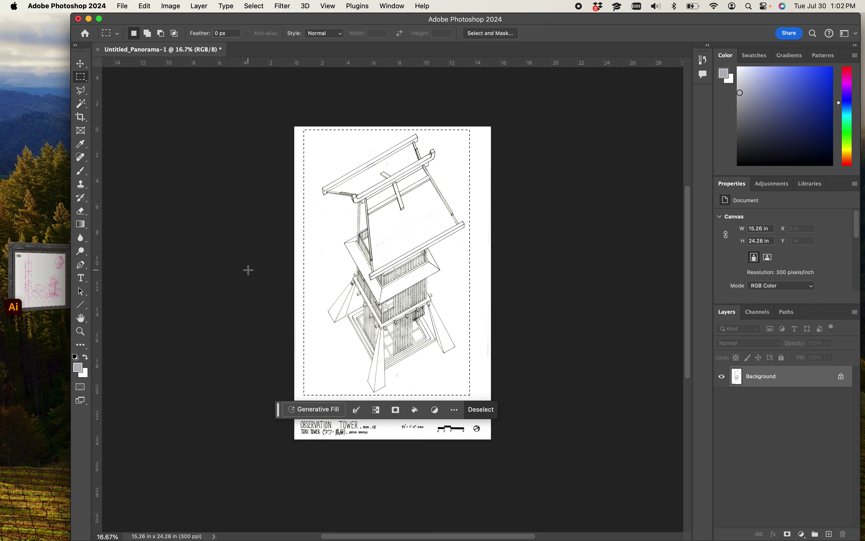
key(super+BackSpace)
key(super+d)
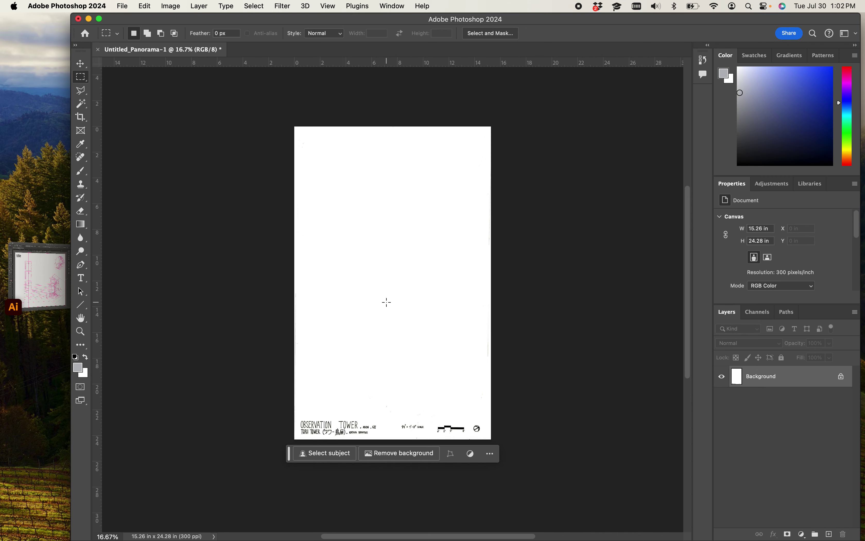
- Paste the tower drawing as Layer 1 and nudge it up and left
key(super+v)
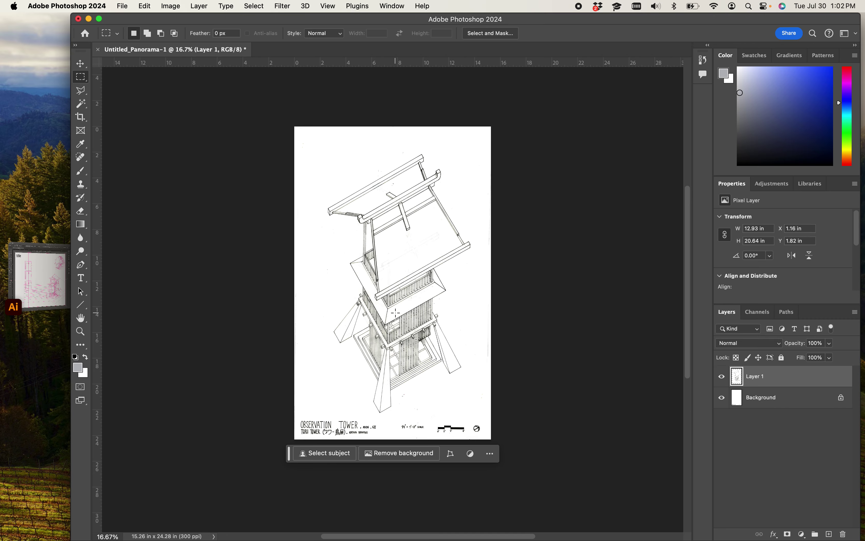
click(80, 63)
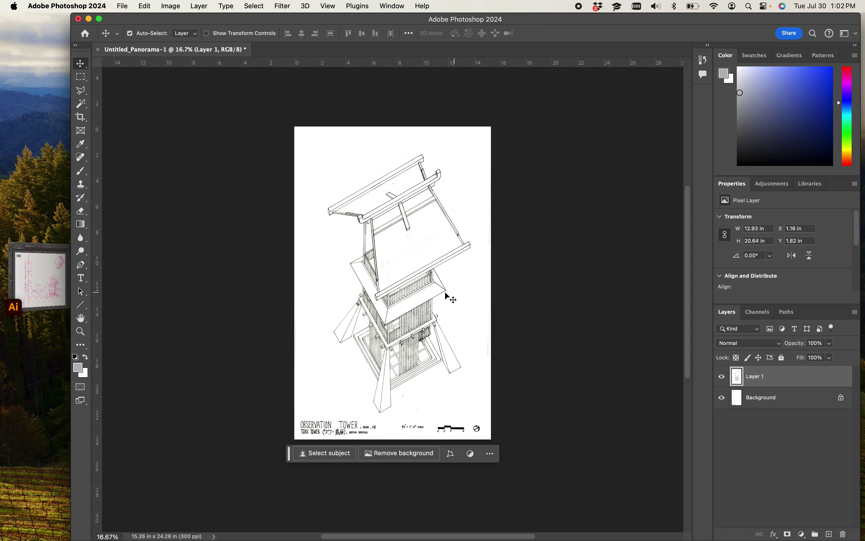
drag(418, 302, 408, 293)
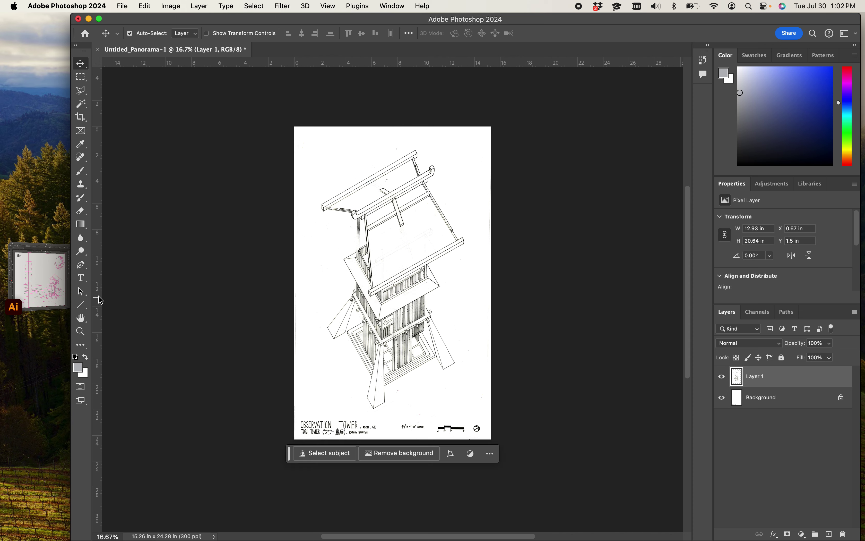
- Add a vertical guide at 7.63 in and horizontal guides near the top and at 21.7 in
drag(97, 299, 393, 320)
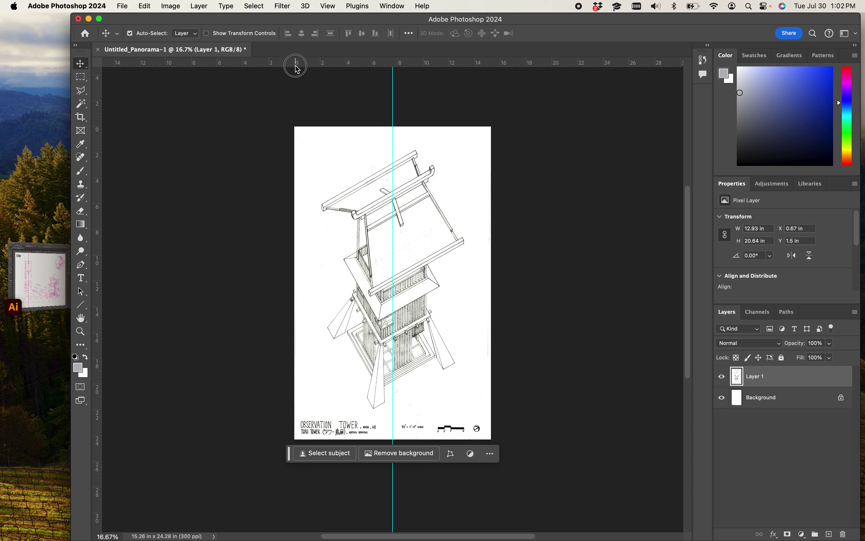
drag(294, 64, 286, 151)
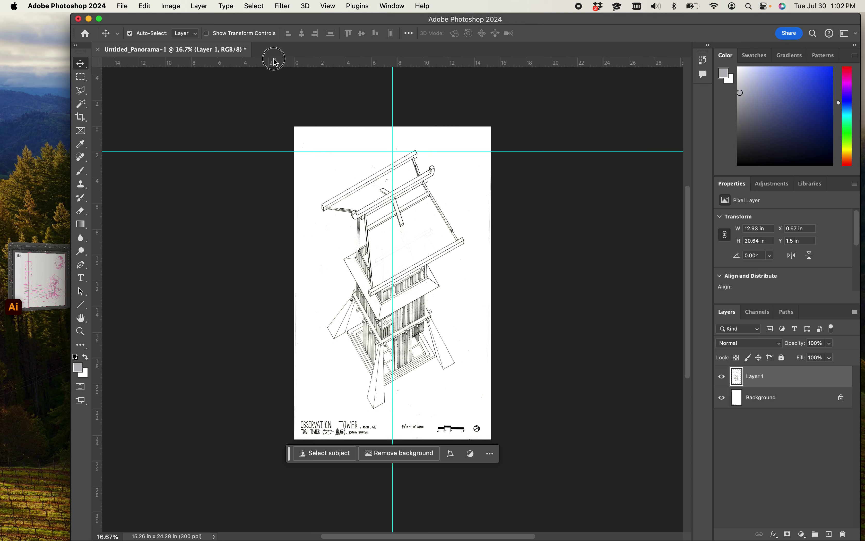
mouse_move(274, 61)
mouse_down()
mouse_move(253, 234)
mouse_move(253, 407)
mouse_up()
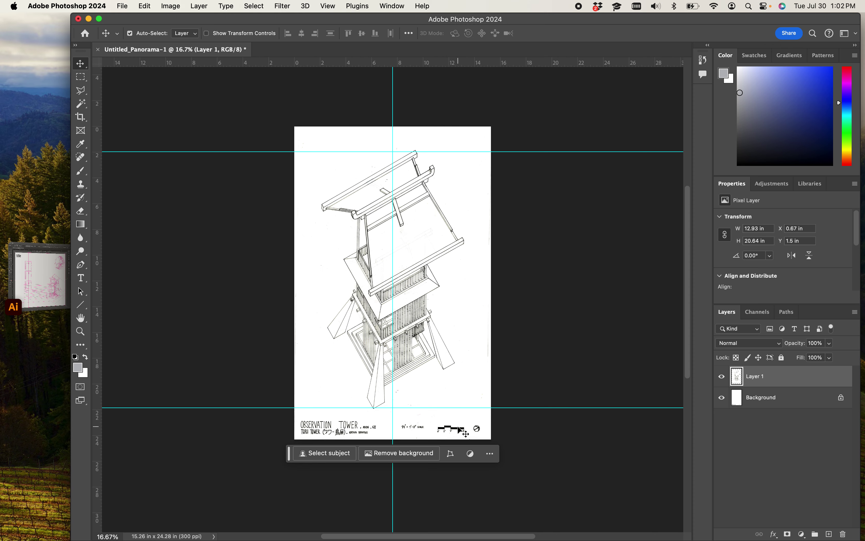
- Rotate the tower layer -0.53° with Free Transform and centre it between the guides
key(super+t)
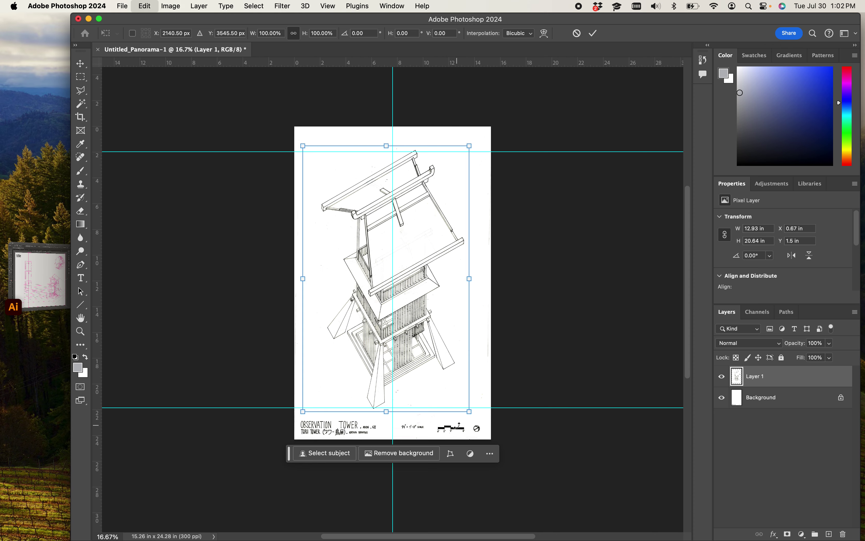
drag(479, 277, 479, 277)
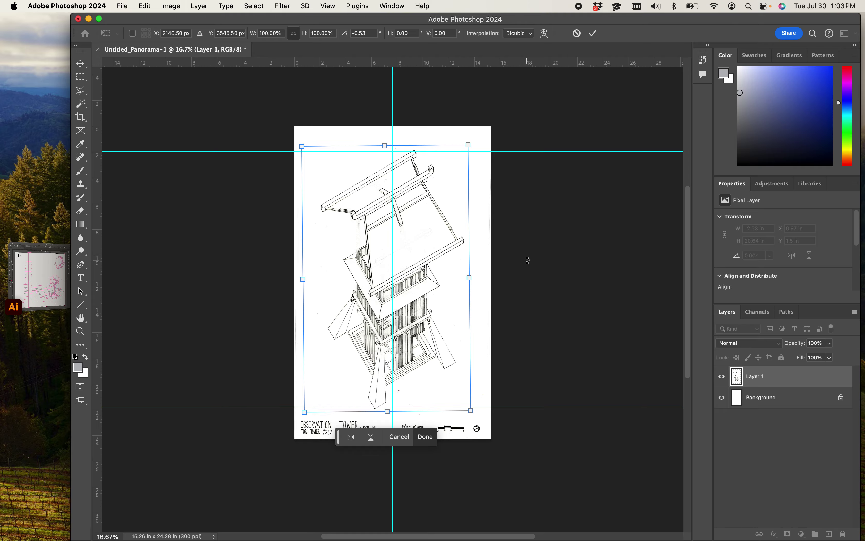
key(super+equal)
key(super+equal)
key(super+equal)
key(super+equal)
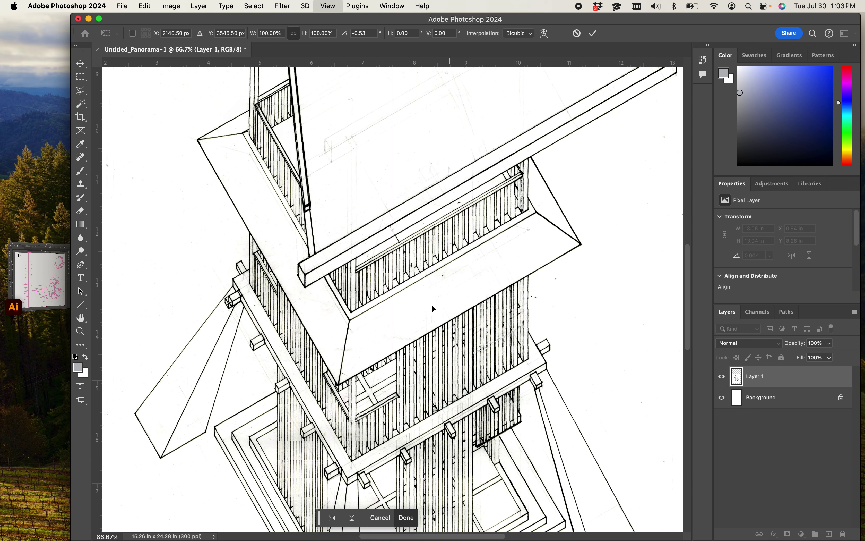
drag(438, 306, 433, 305)
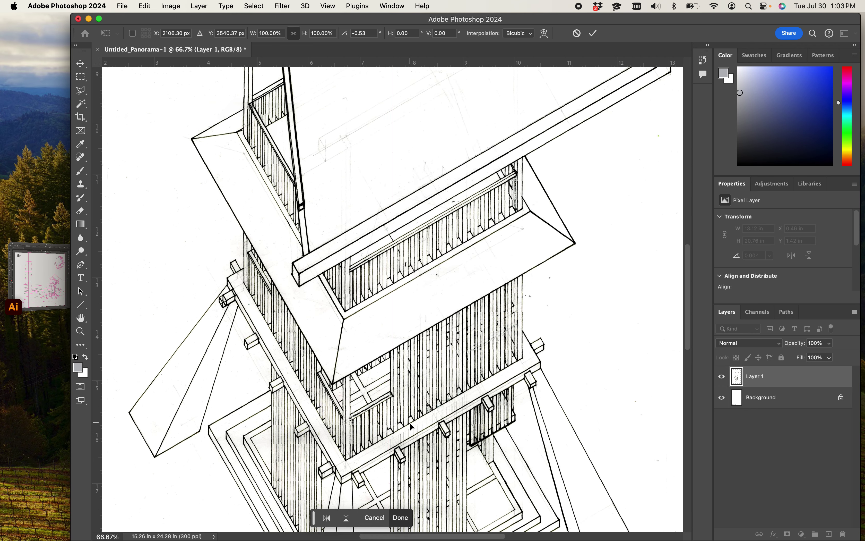
drag(411, 426, 414, 260)
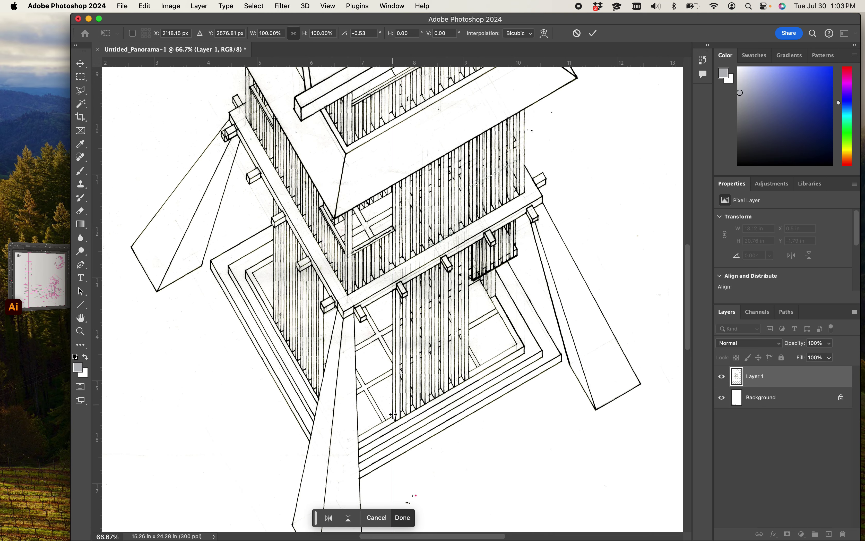
key(super+minus)
key(super+minus)
key(super+minus)
key(super+minus)
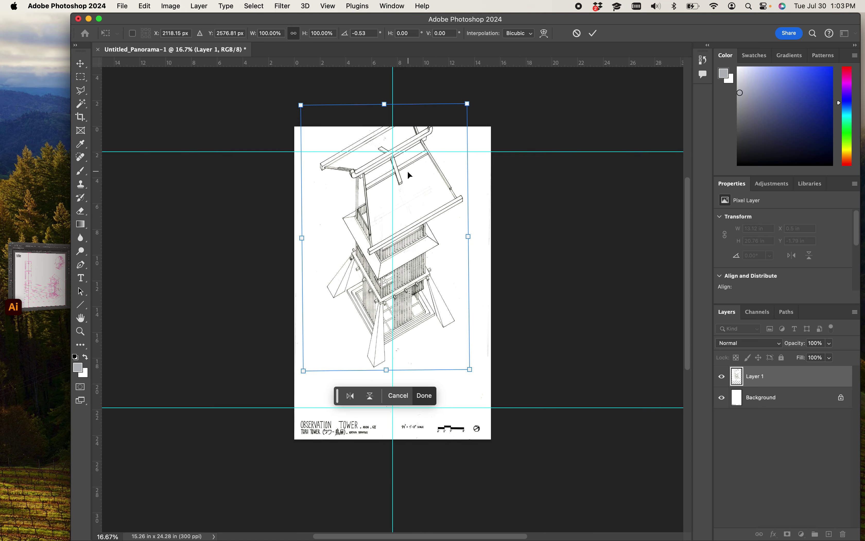
drag(411, 194, 413, 226)
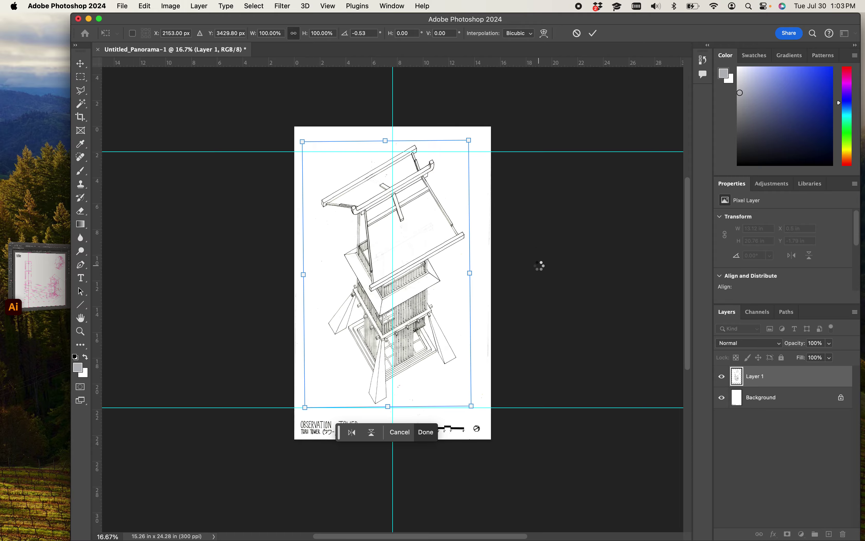
key(Return)
- Zoom to 500% and nudge the tower layer to X 1.19 in, Y 1.08 in
key(super+equal)
key(super+equal)
key(super+equal)
key(super+equal)
key(super+equal)
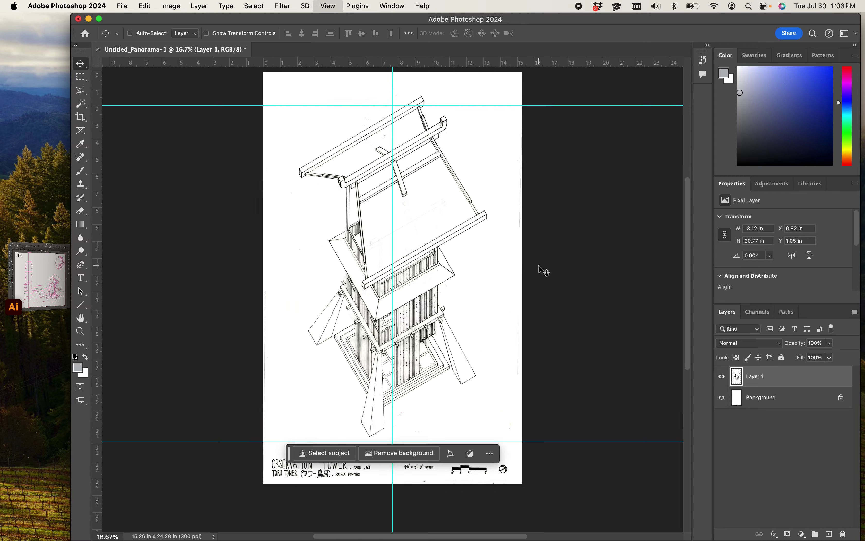
key(super+equal)
key(super+equal)
key(super+equal)
key(super+equal)
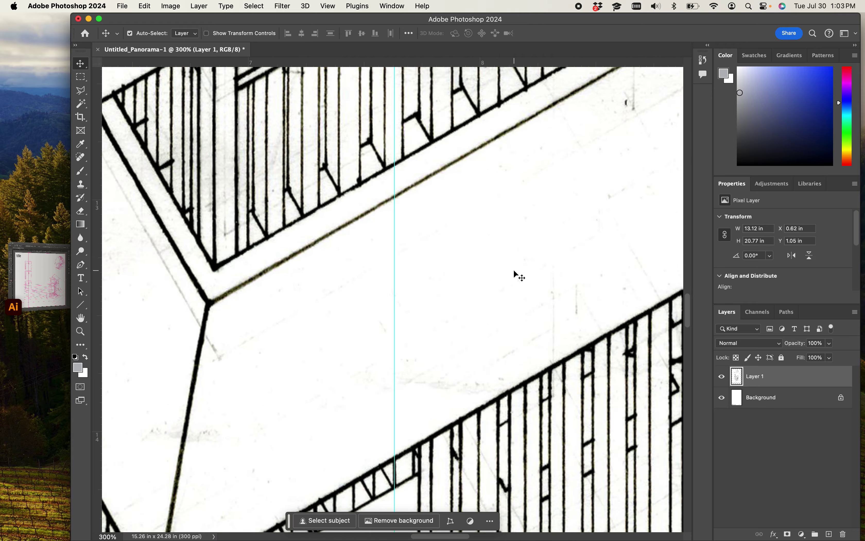
drag(330, 291, 460, 231)
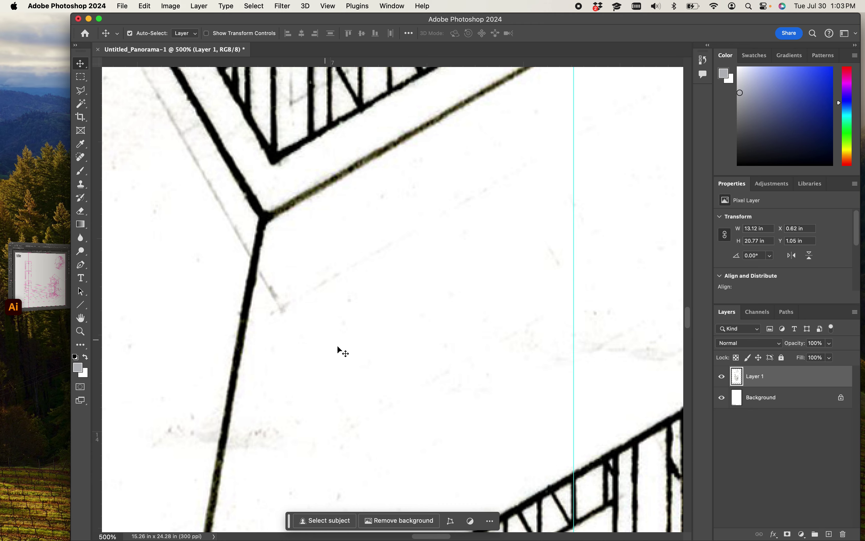
mouse_move(362, 343)
mouse_down()
mouse_move(516, 287)
mouse_move(524, 272)
mouse_up()
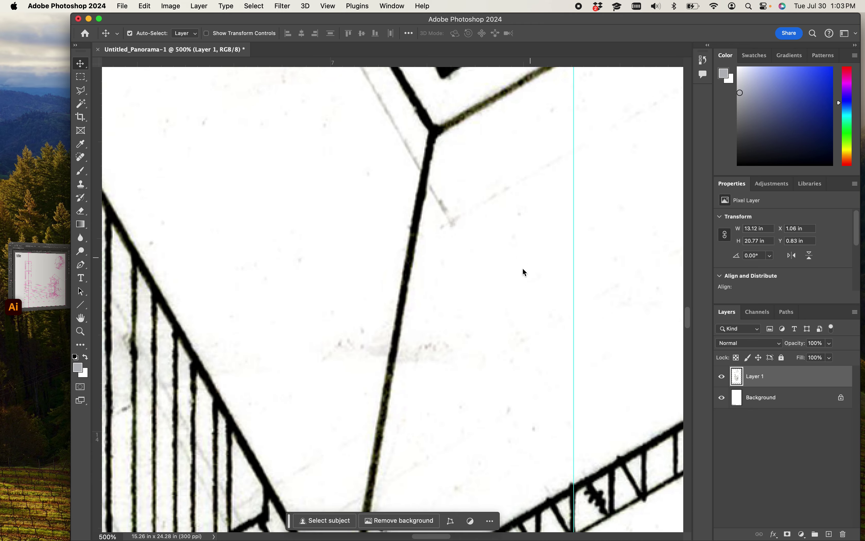
drag(505, 359, 560, 228)
scroll(348, 299, down, 5)
scroll(347, 299, left, 5)
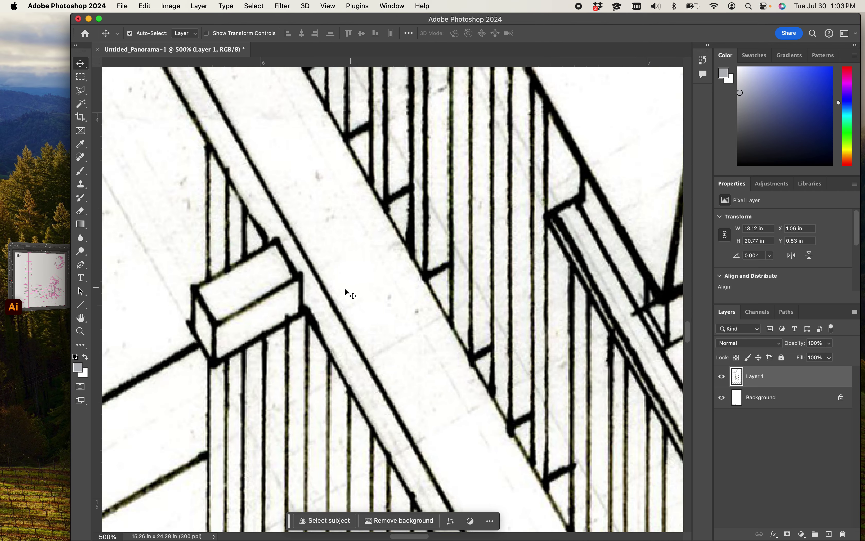
drag(357, 313, 405, 408)
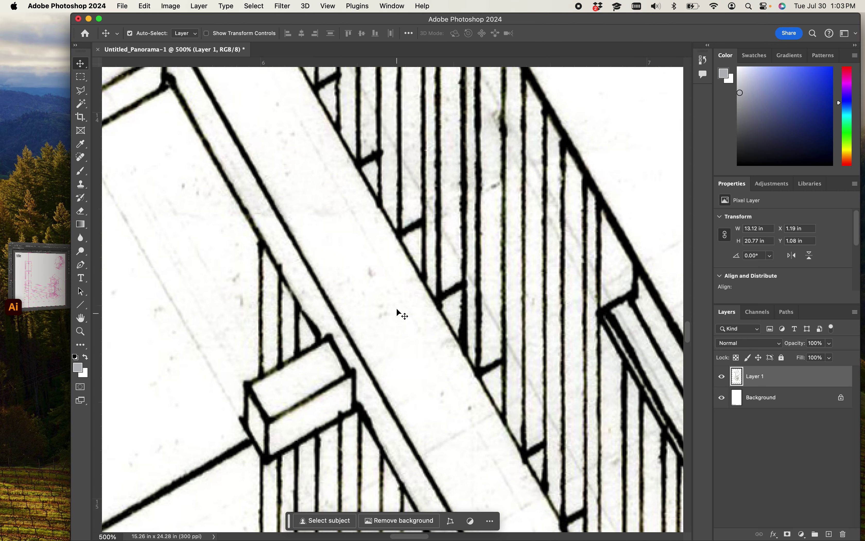
drag(304, 305, 437, 323)
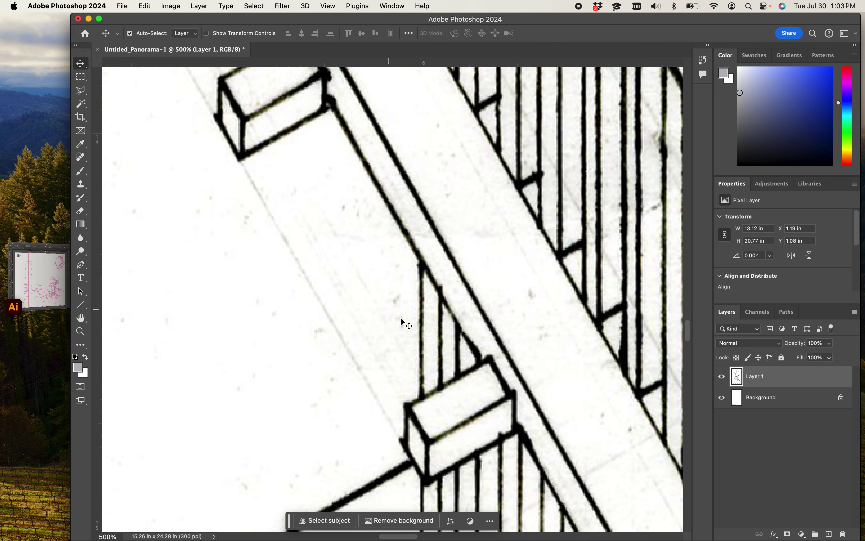
- Zoom back out to view the tower and bring up the Curves dialog
drag(295, 380, 477, 245)
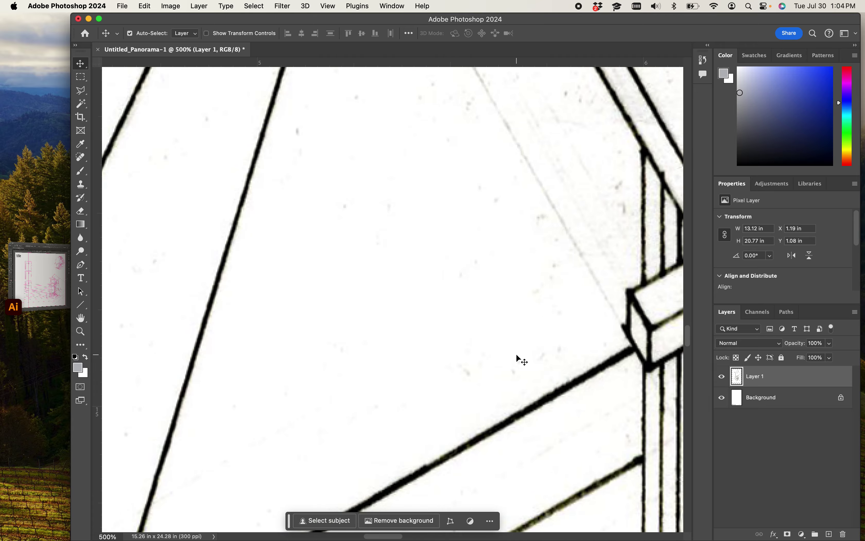
key(super+h)
key(super+minus)
key(super+minus)
key(super+minus)
key(super+minus)
key(super+minus)
key(super+minus)
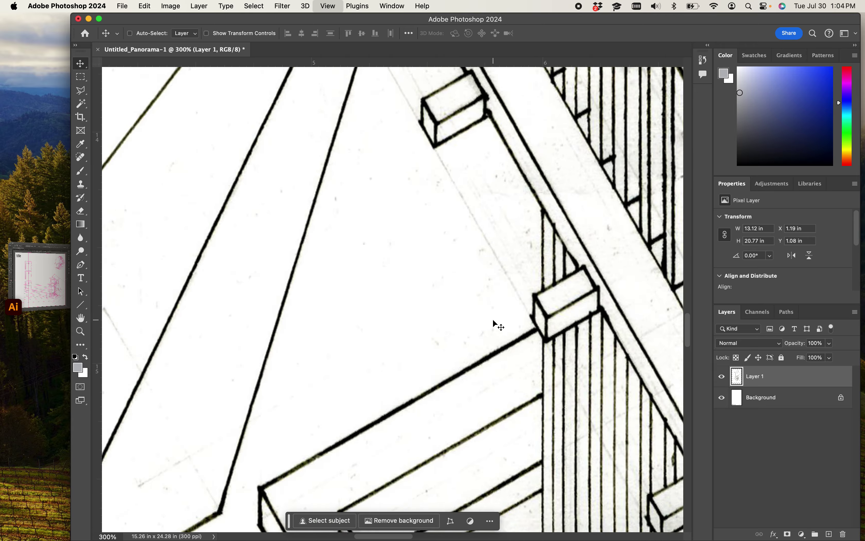
drag(559, 314, 427, 291)
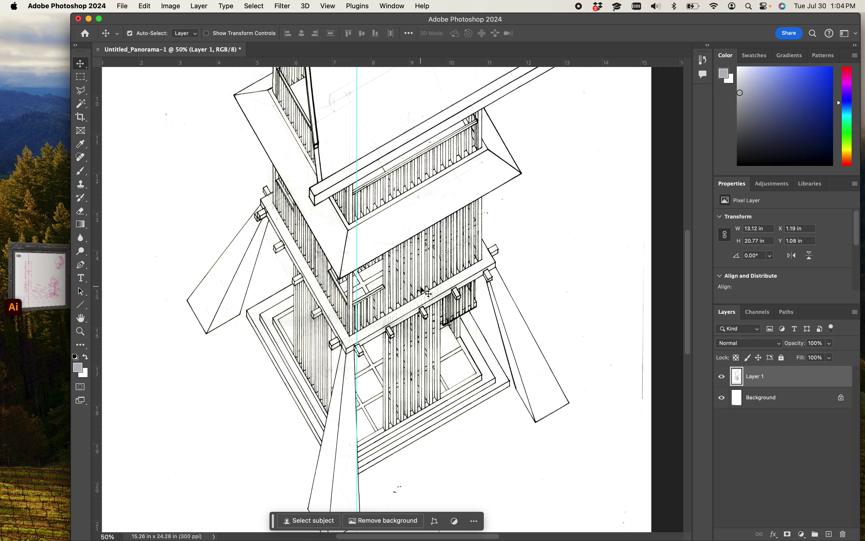
key(super+m)
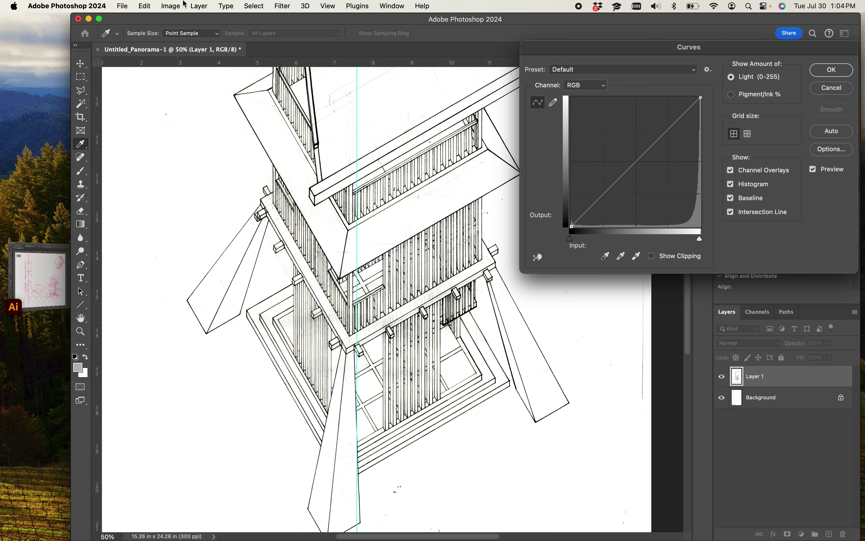
- Open Curves from Image > Adjustments and cancel it without changes
click(177, 5)
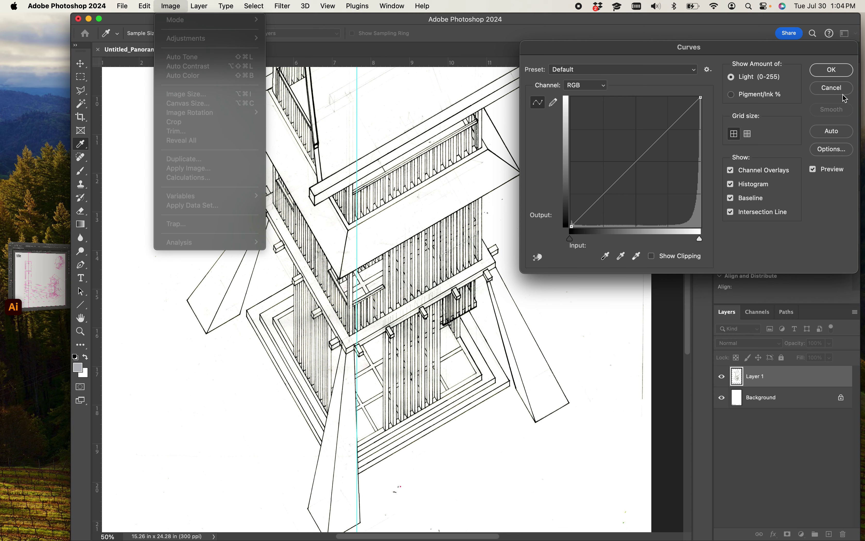
click(832, 89)
click(832, 88)
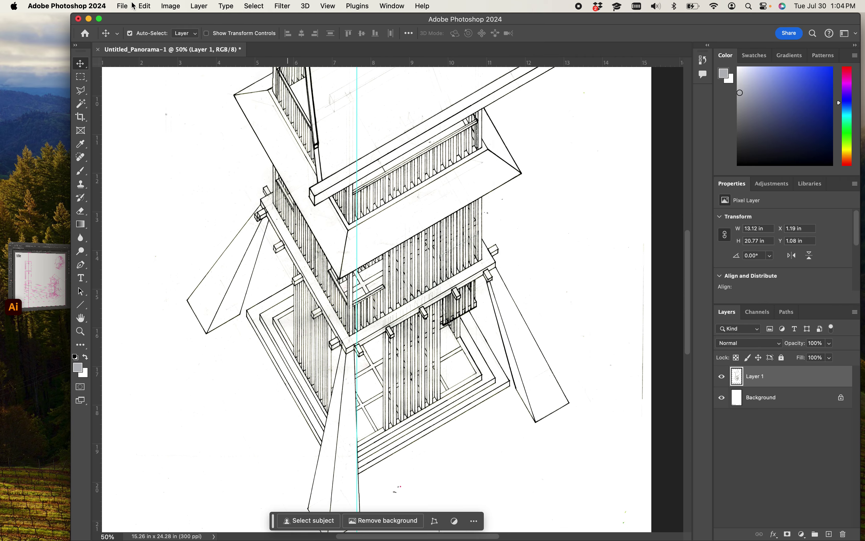
click(169, 5)
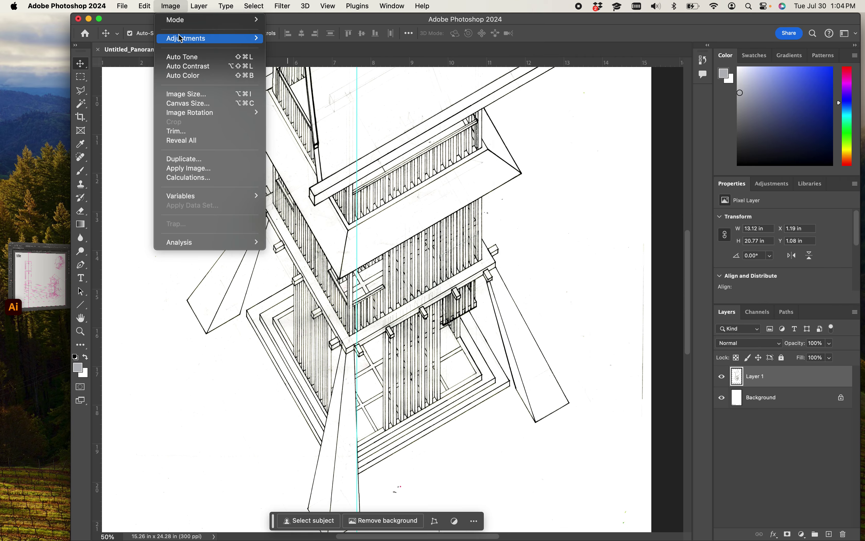
mouse_move(181, 38)
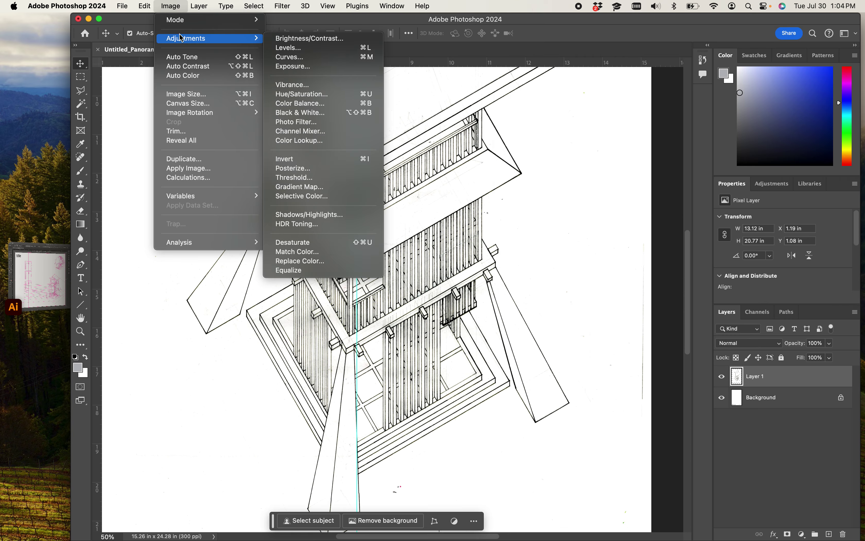
click(291, 59)
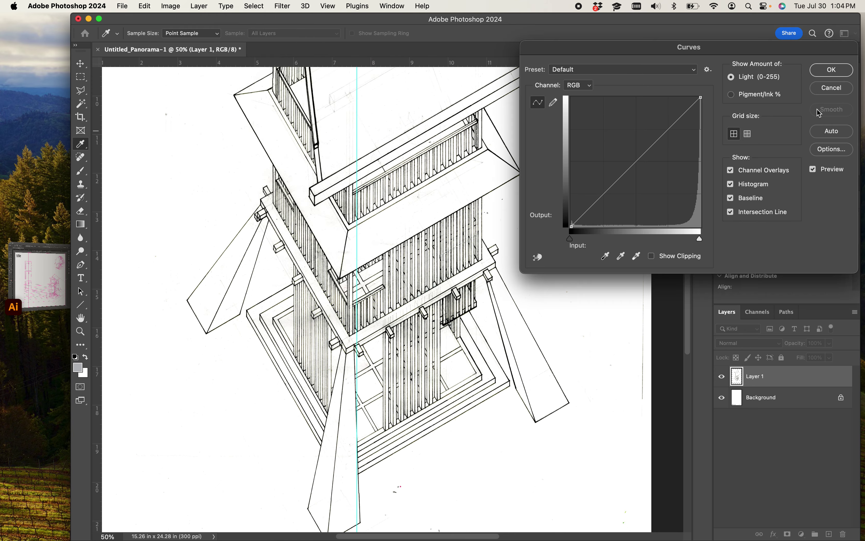
click(831, 88)
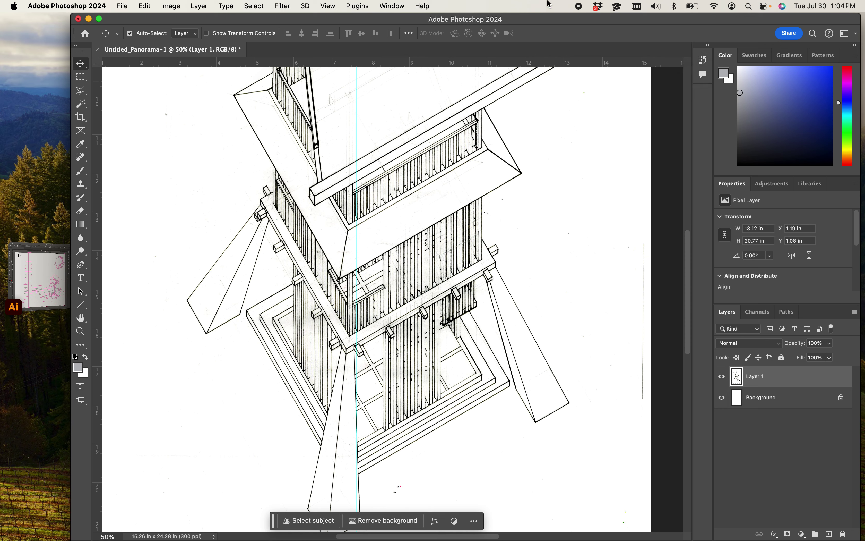
- Browse the Adjustments and Mode submenus, then reopen Image > Adjustments > Curves
click(171, 6)
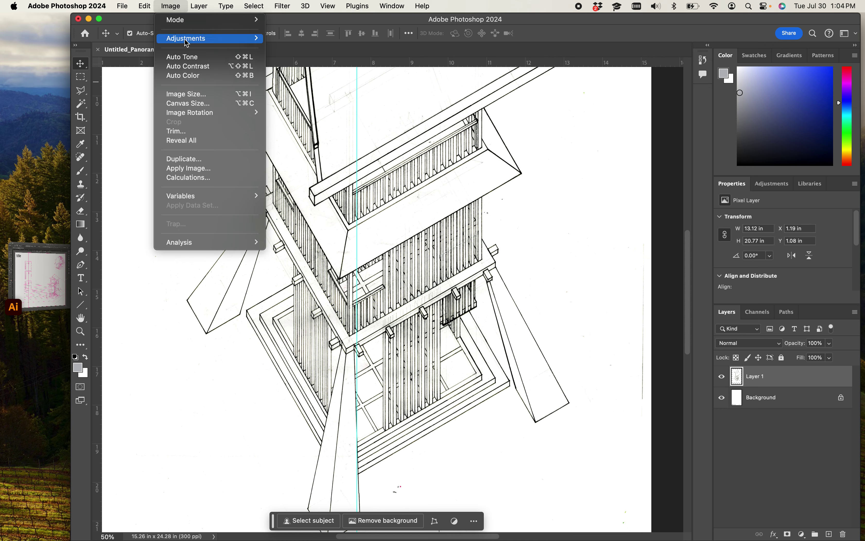
mouse_move(188, 42)
mouse_move(197, 24)
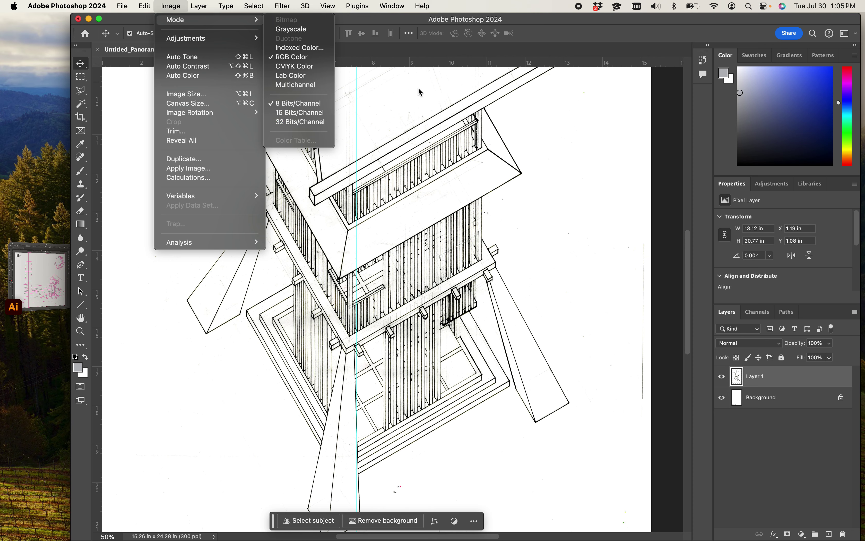
click(403, 103)
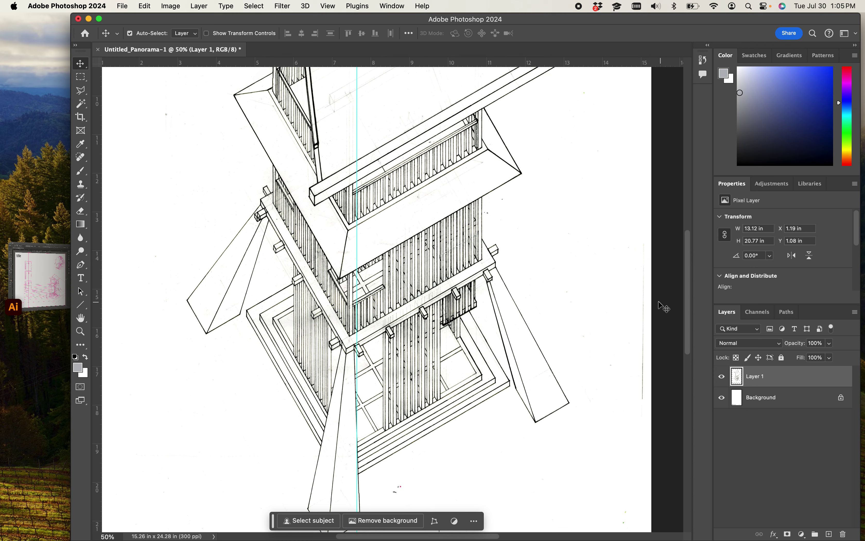
click(179, 6)
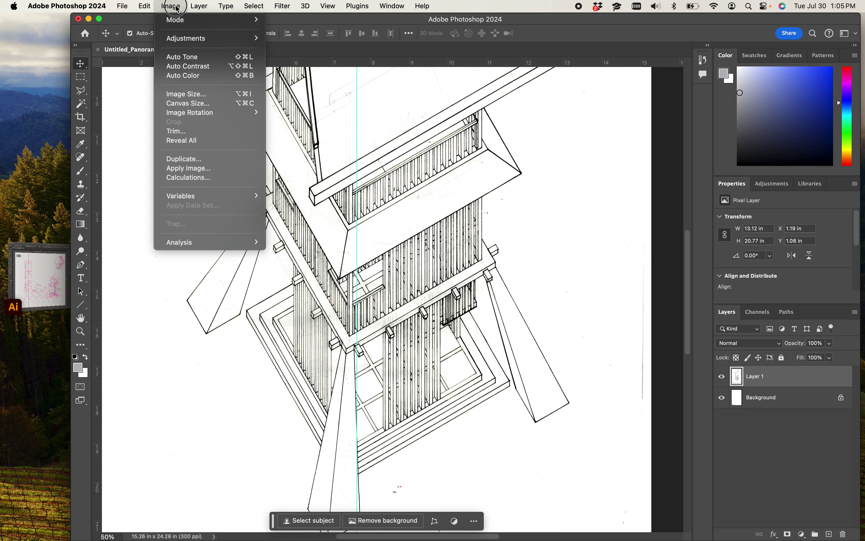
click(300, 58)
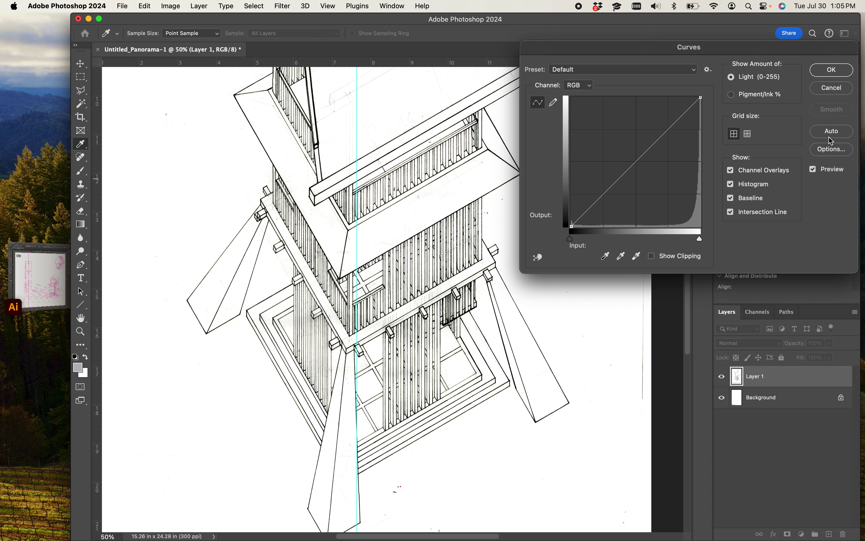
- Apply Auto in Curves, then set the black point from a light paper area, turning the tower mostly black
click(829, 131)
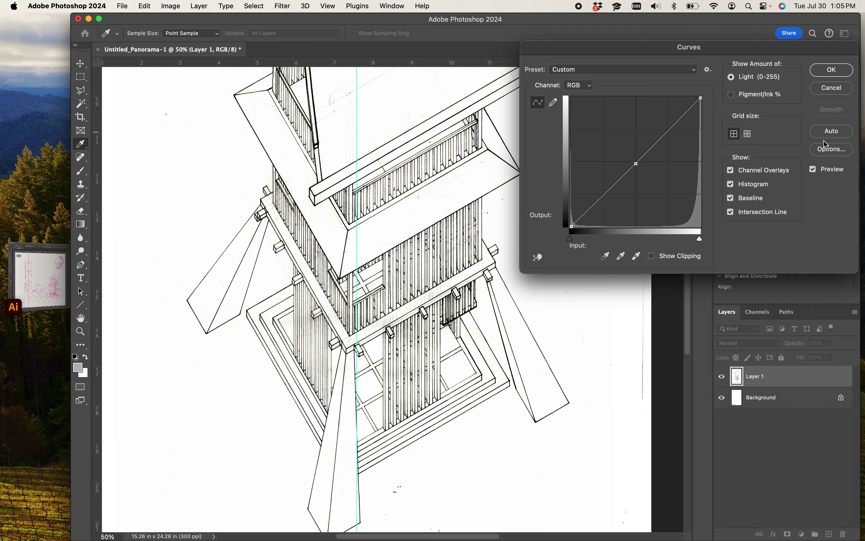
key(super+equal)
key(super+equal)
key(super+equal)
key(super+equal)
key(super+equal)
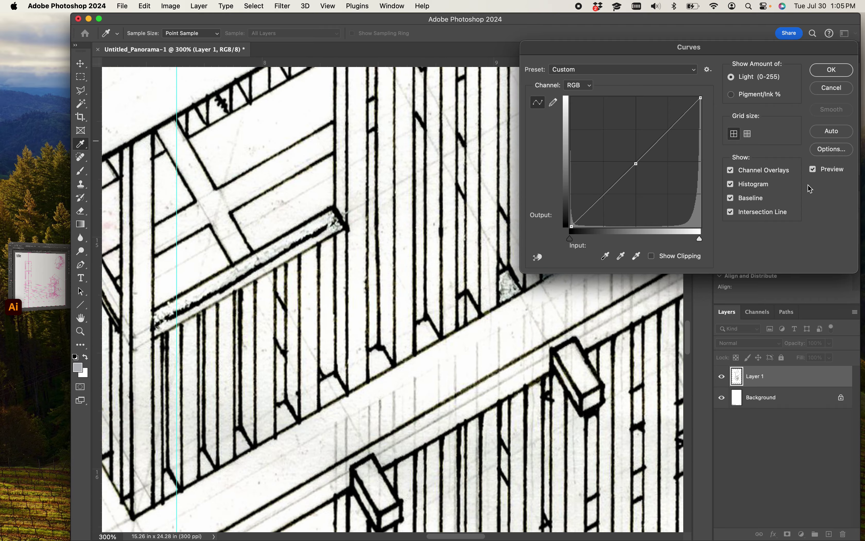
click(620, 255)
click(610, 256)
click(637, 257)
click(621, 256)
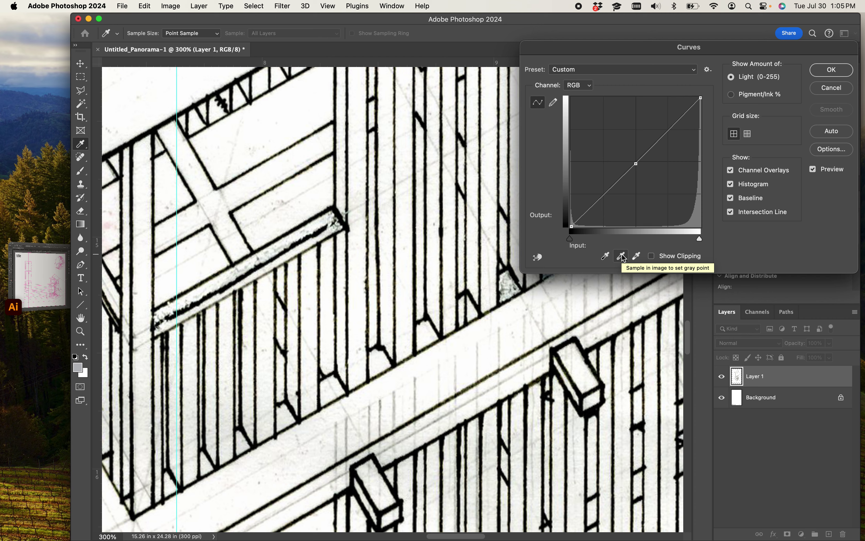
click(610, 257)
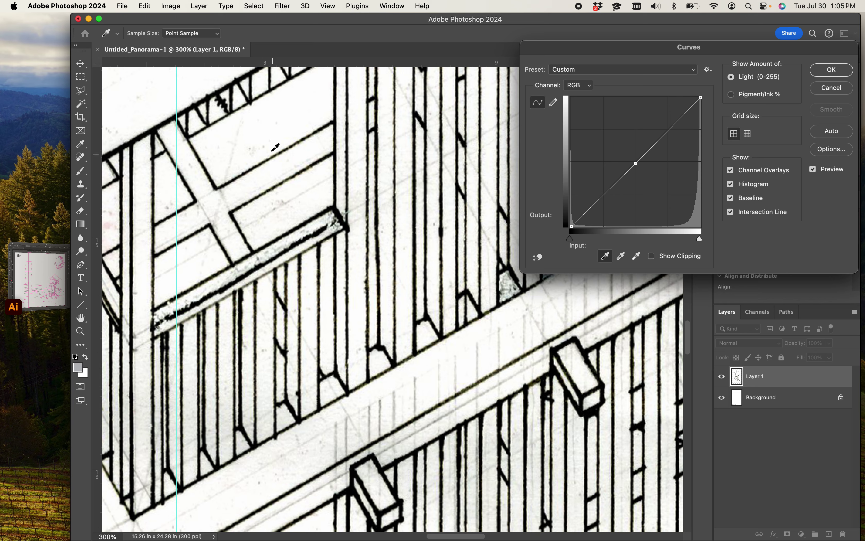
click(274, 140)
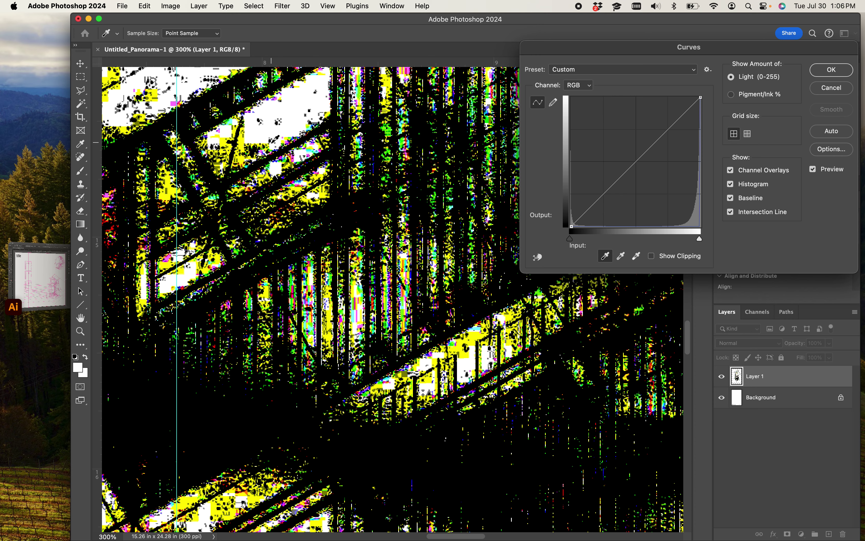
- Undo the bad black-point sample and probe the tones of dark lines and paper areas
key(super+z)
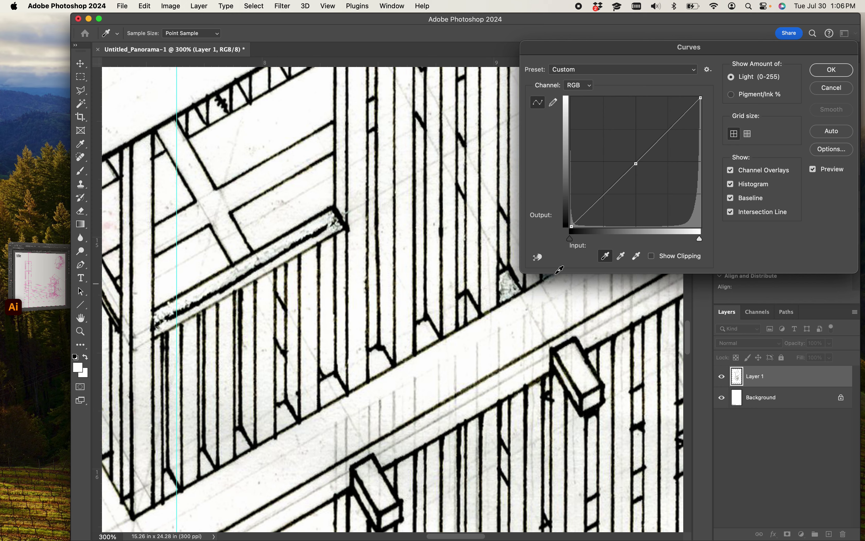
click(605, 256)
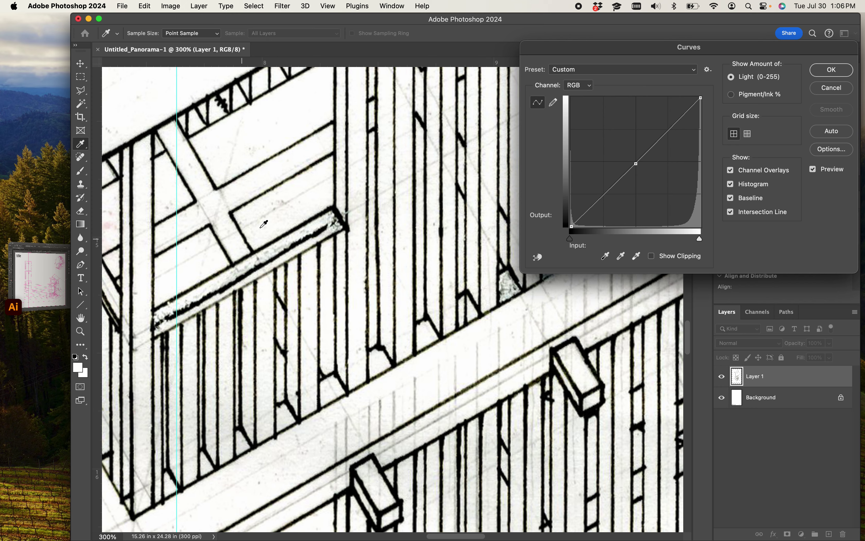
scroll(236, 162, up, 5)
scroll(138, 178, up, 3)
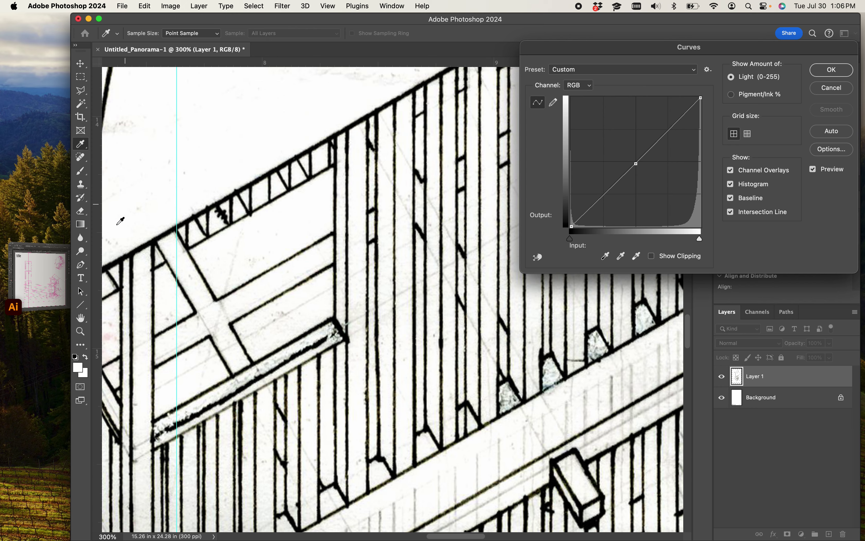
click(157, 237)
drag(165, 234, 167, 234)
click(143, 342)
click(143, 343)
click(226, 301)
click(225, 300)
- Try a black point on a paper spot, then revert the too-dark result
click(606, 260)
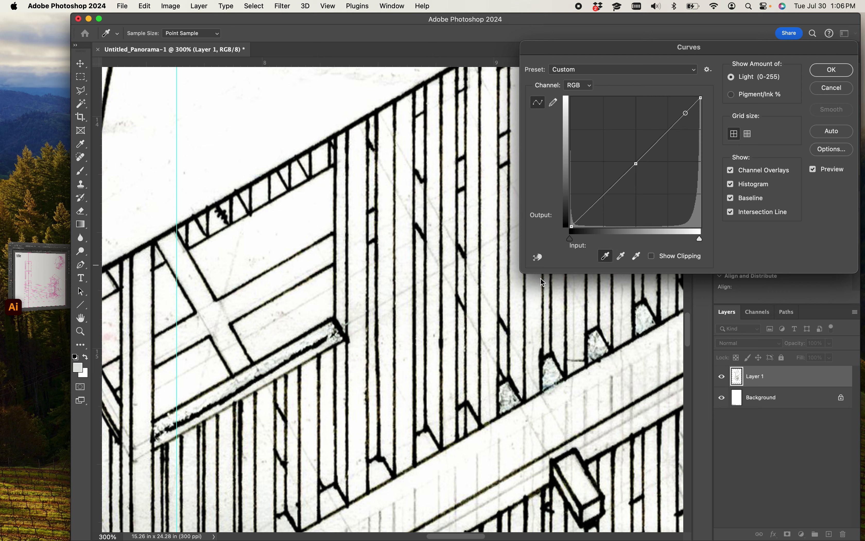
click(226, 301)
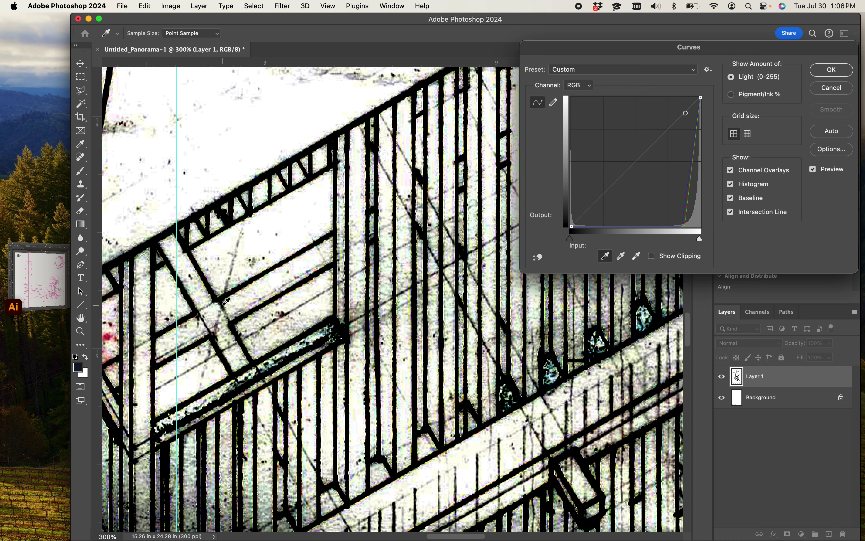
click(347, 273)
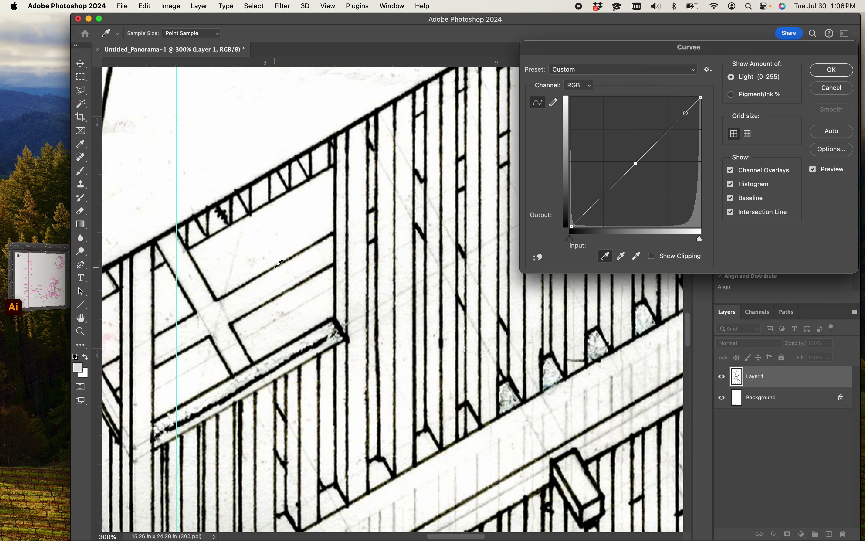
- At 800% zoom, set the Curves black point from a dark ink line
key(super+plus)
key(super+plus)
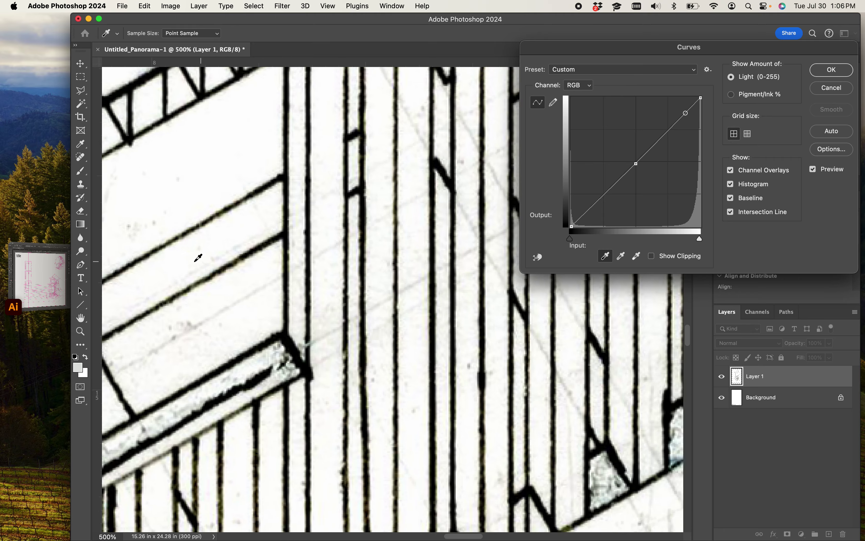
key(super+plus)
key(super+plus)
key(super+plus)
drag(178, 256, 429, 302)
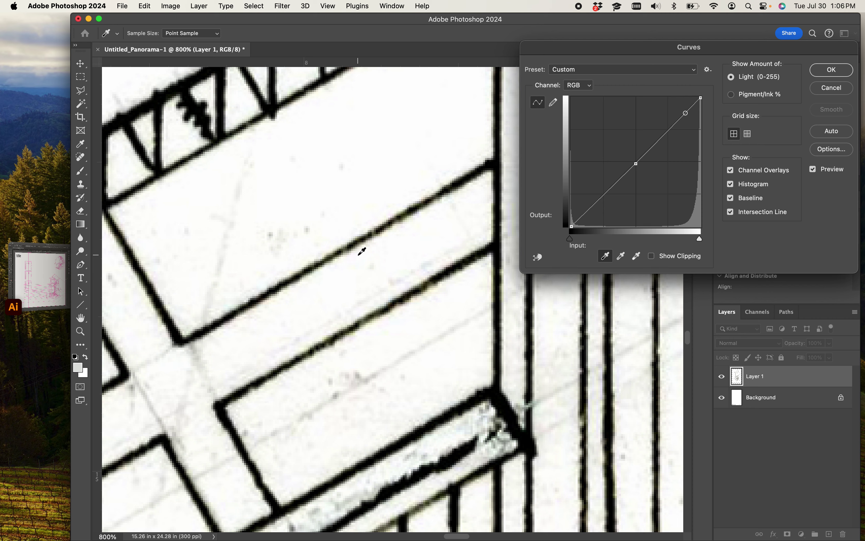
click(328, 257)
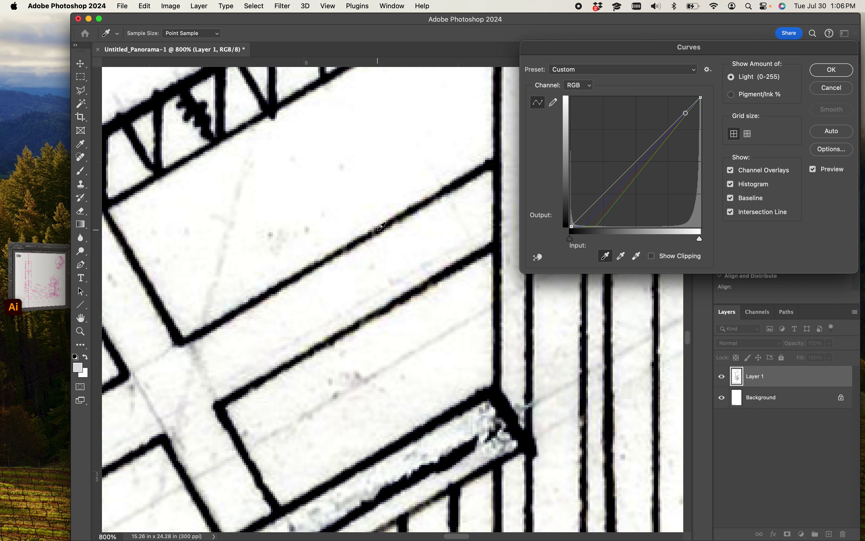
click(410, 211)
click(636, 256)
- Set the Curves white point from the paper and check the whole drawing
click(278, 245)
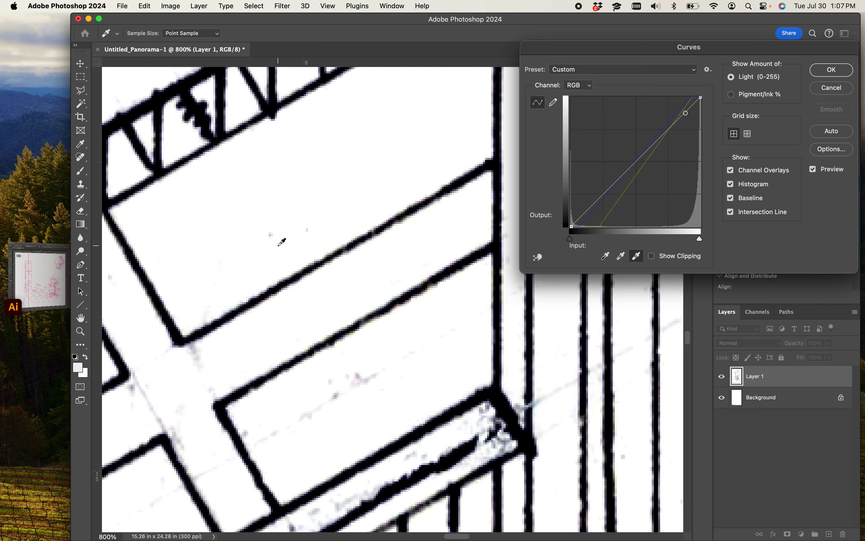
scroll(283, 243, down, 10)
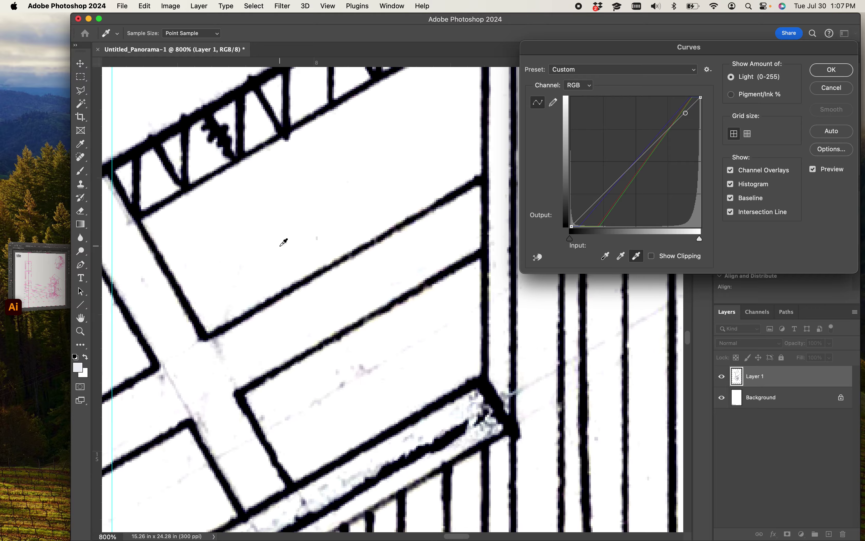
scroll(283, 242, down, 3)
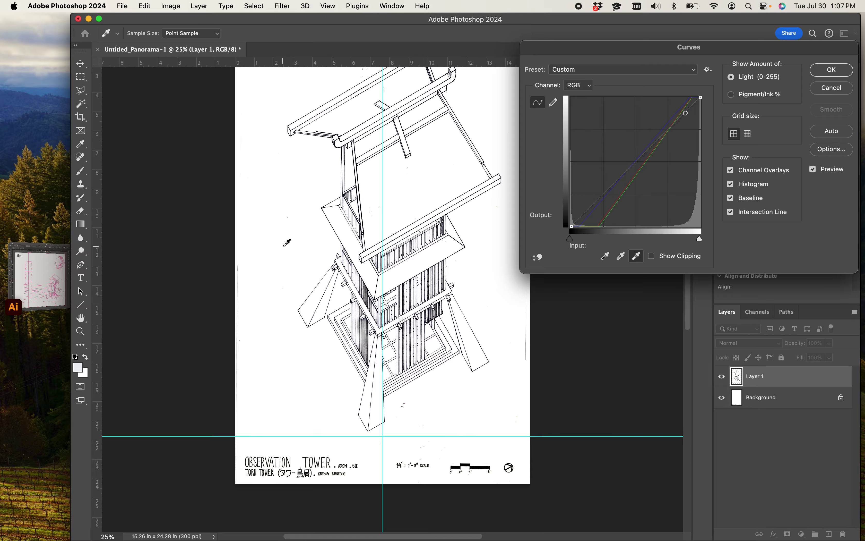
scroll(284, 247, up, 6)
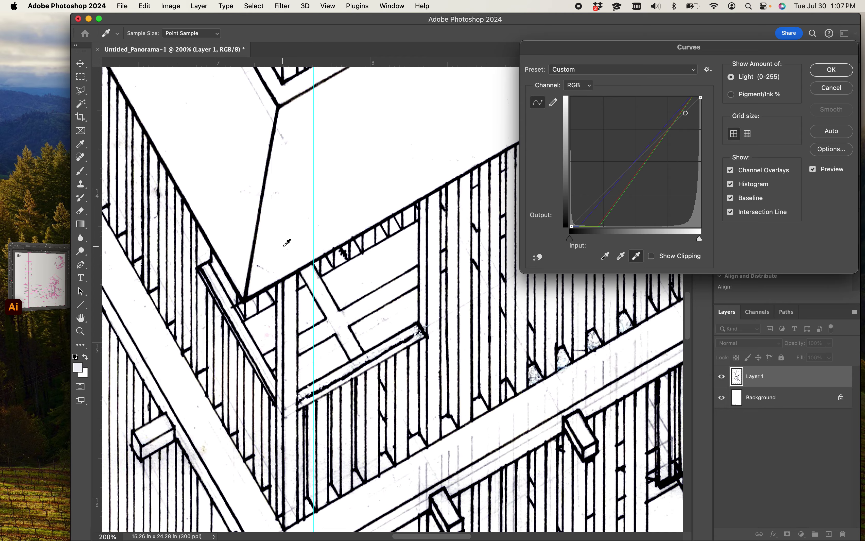
scroll(354, 222, down, 5)
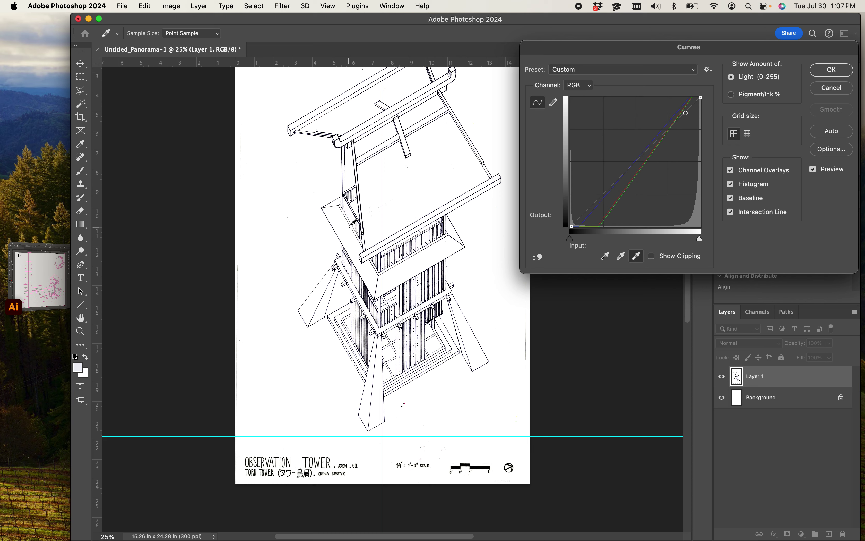
- Apply the Curves adjustment to Layer 1 and open Levels with Cmd+L
click(828, 73)
scroll(552, 360, up, 2)
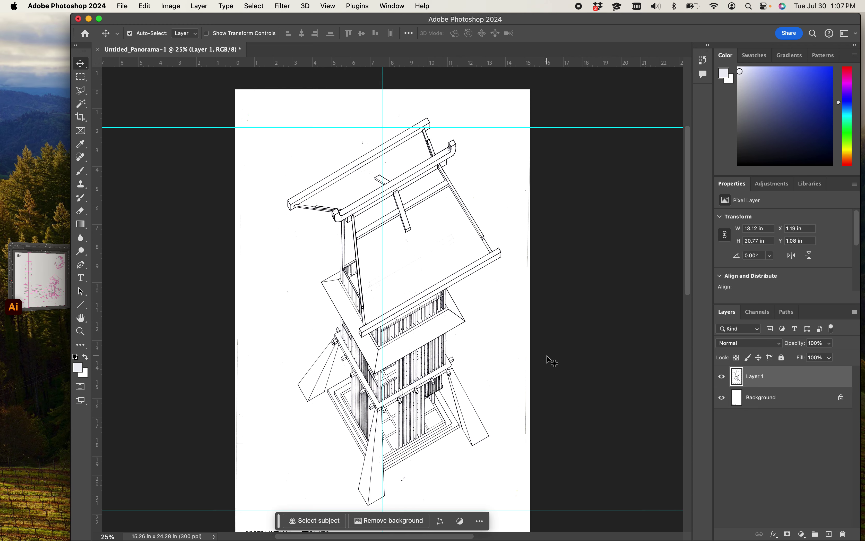
key(super+l)
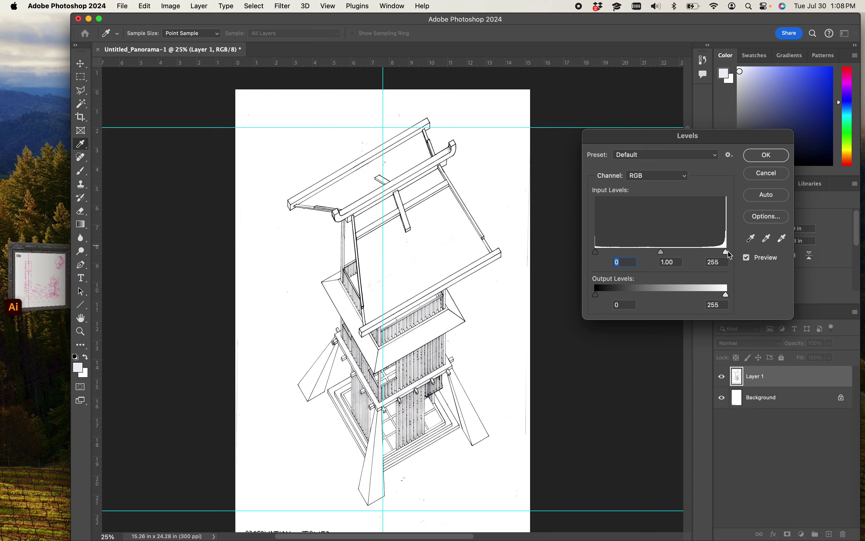
- Set the Levels inputs to 73, 1.99 and 255 for dark lines on whiter paper
drag(728, 252, 649, 256)
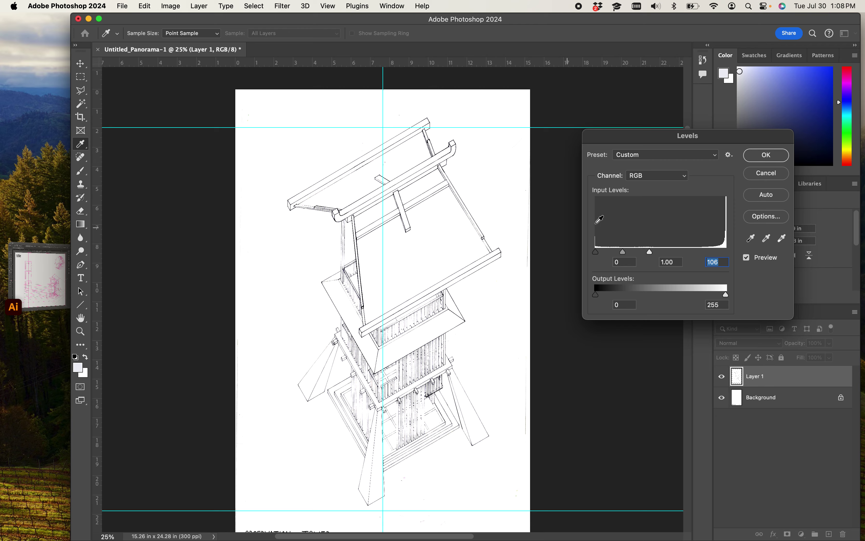
click(650, 253)
drag(651, 253, 758, 254)
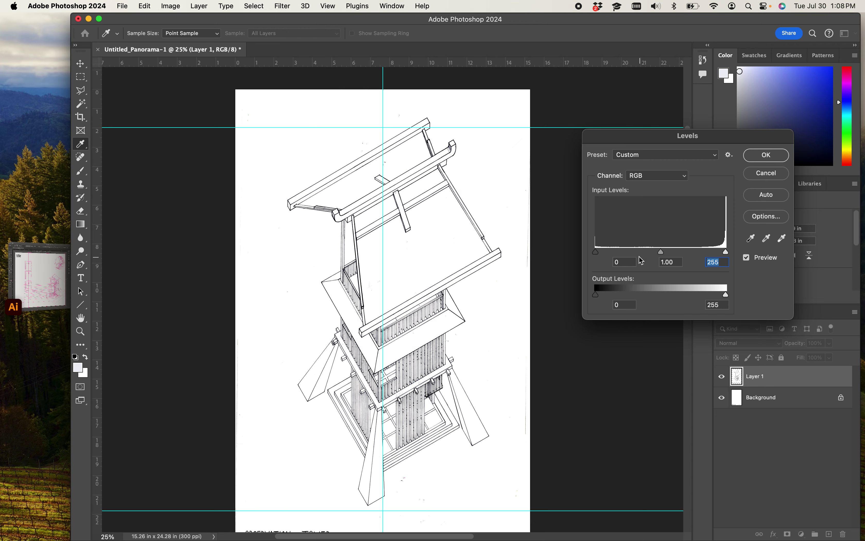
mouse_move(596, 252)
mouse_down()
mouse_move(700, 253)
mouse_move(713, 260)
mouse_move(703, 264)
mouse_move(720, 263)
mouse_up()
scroll(394, 374, up, 6)
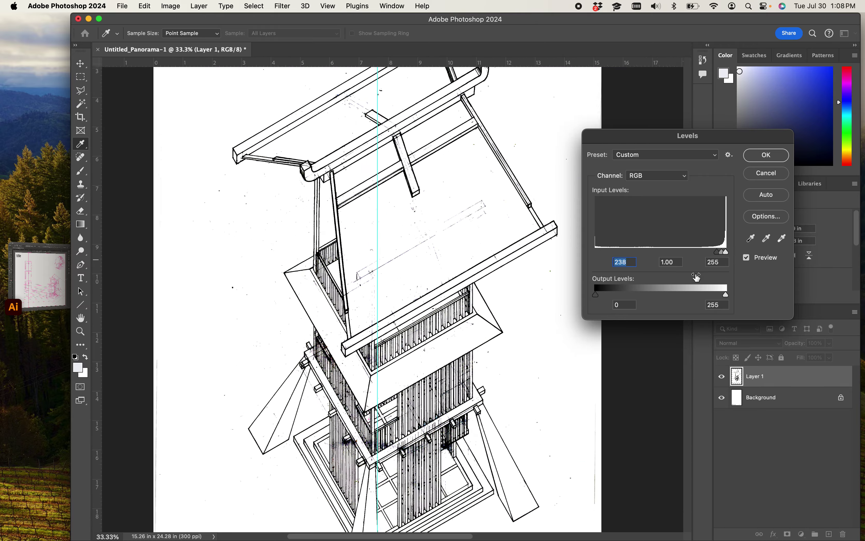
scroll(394, 374, up, 1)
scroll(357, 357, down, 10)
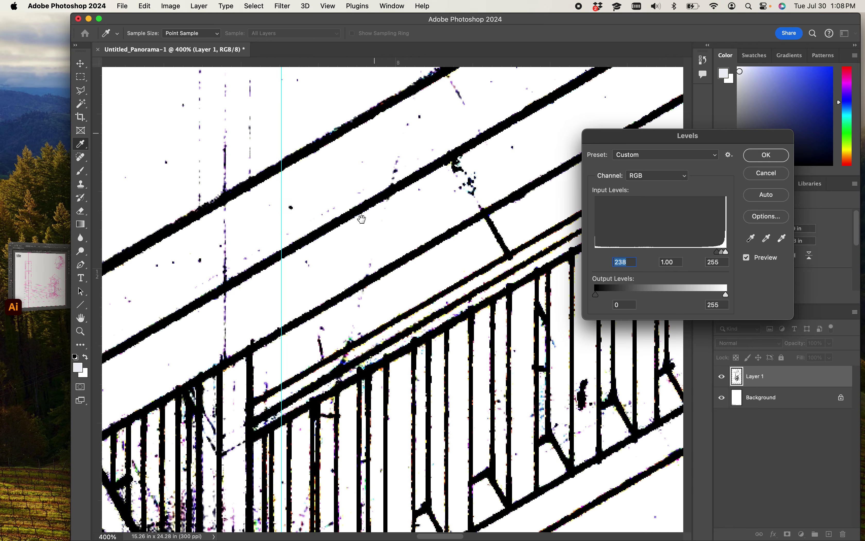
scroll(364, 142, up, 6)
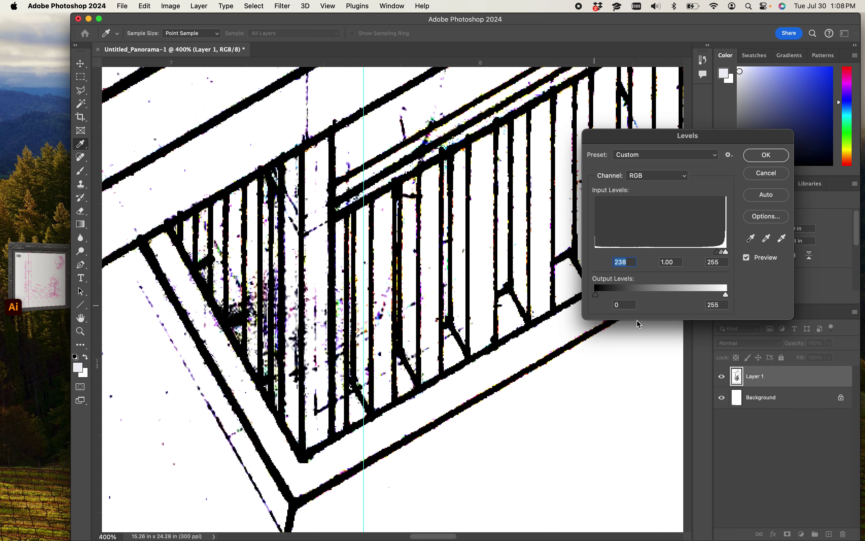
drag(721, 256, 633, 252)
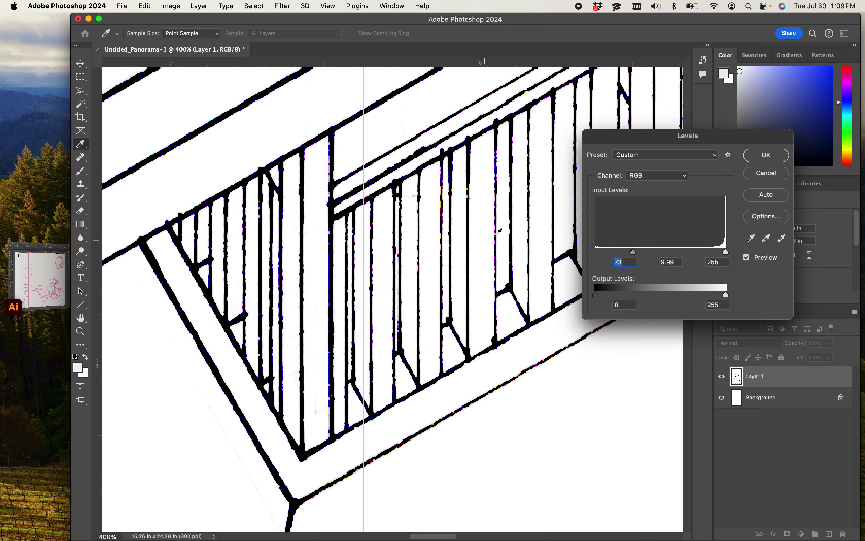
drag(636, 253, 655, 252)
click(767, 156)
key(v)
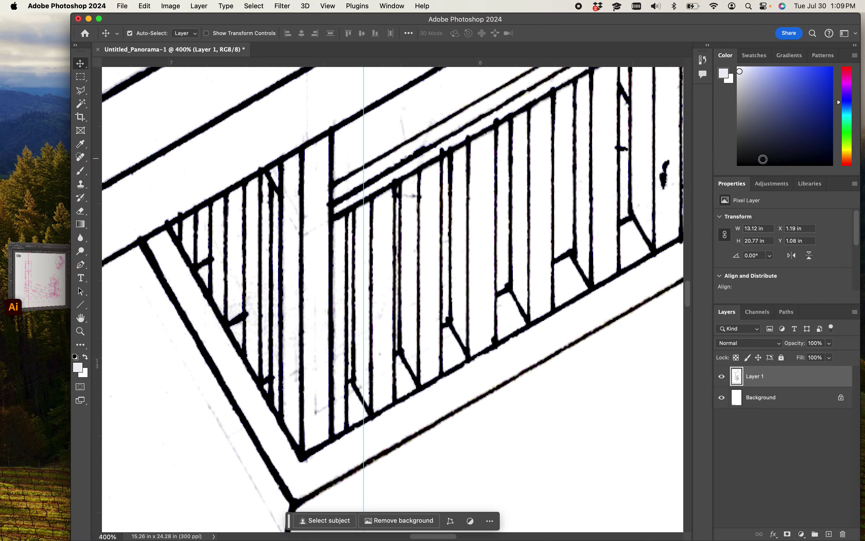
key(super+minus)
key(super+minus)
key(super+minus)
key(super+minus)
key(super+minus)
key(super+minus)
key(super+minus)
key(super+minus)
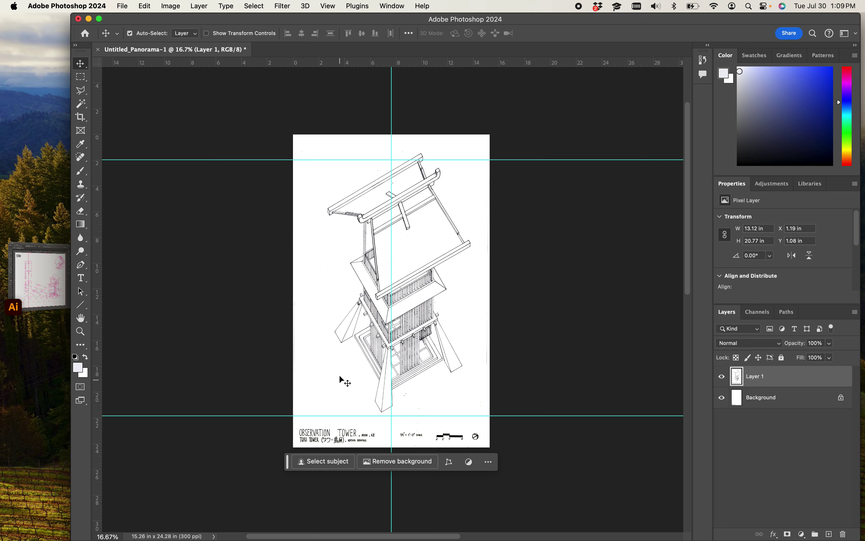
scroll(344, 379, up, 5)
scroll(344, 380, down, 6)
key(super+equal)
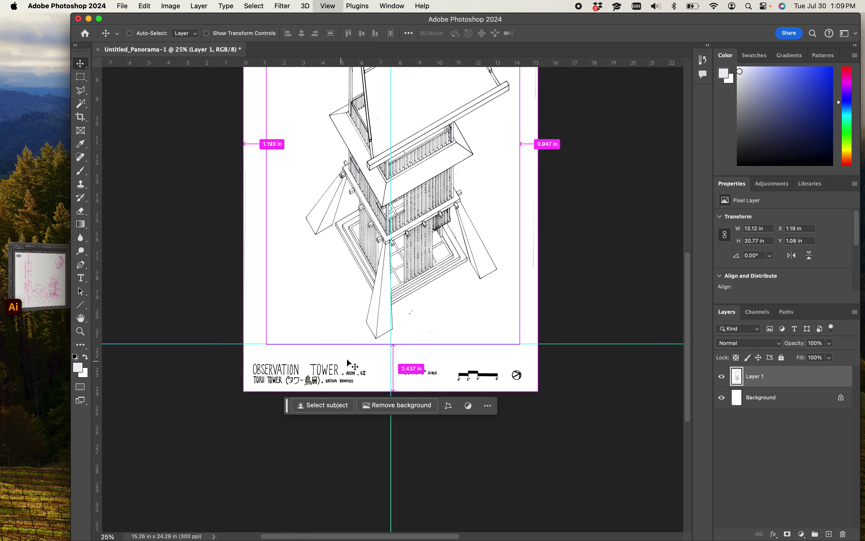
key(super+equal)
drag(440, 331, 440, 280)
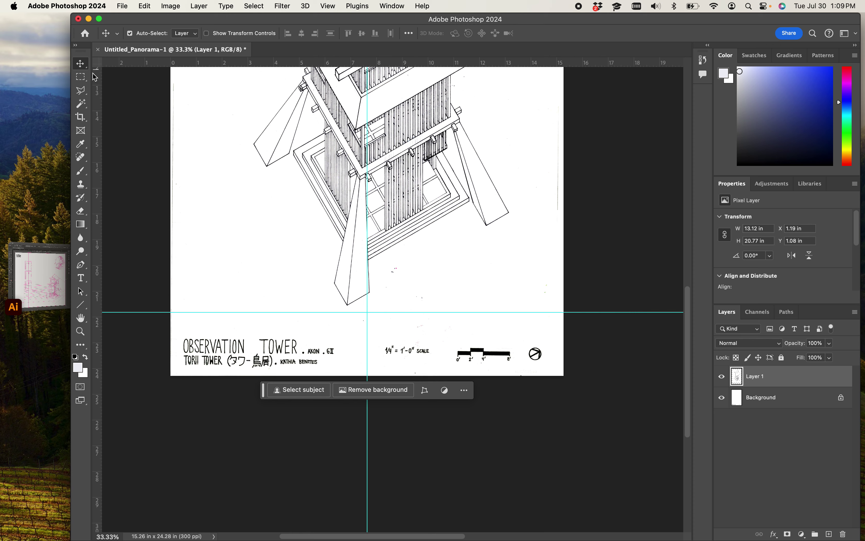
click(81, 77)
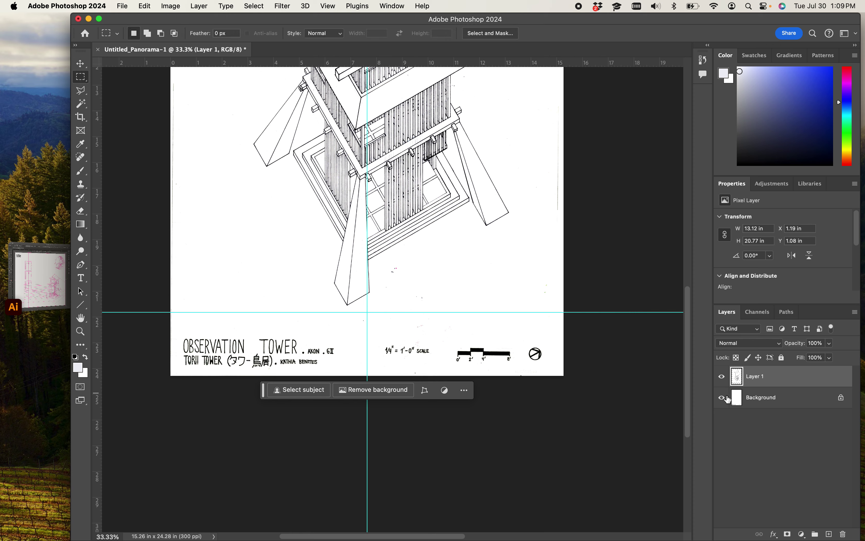
drag(155, 322, 572, 412)
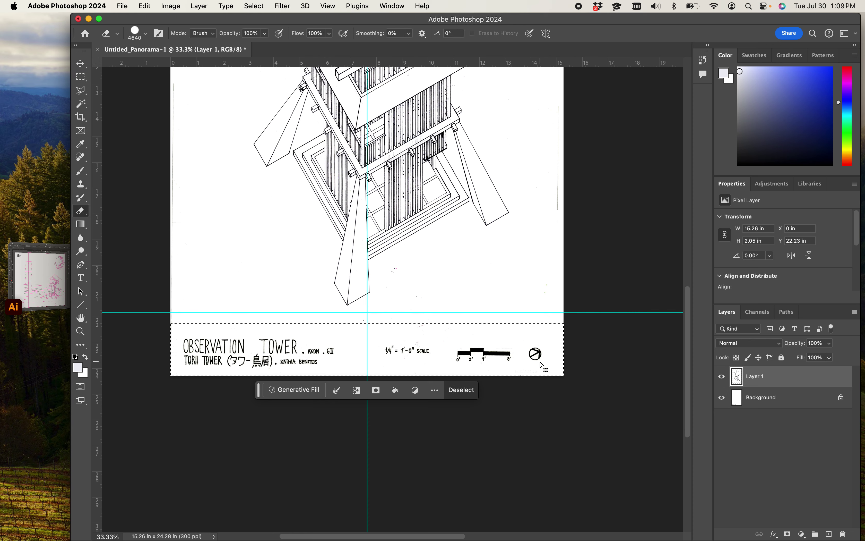
click(254, 346)
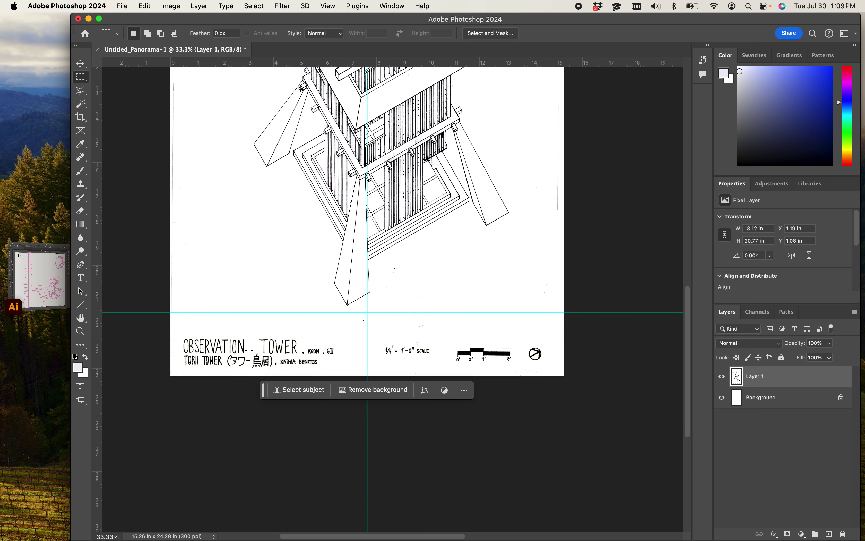
right_click(288, 353)
click(243, 388)
click(723, 376)
click(723, 377)
click(724, 377)
click(724, 377)
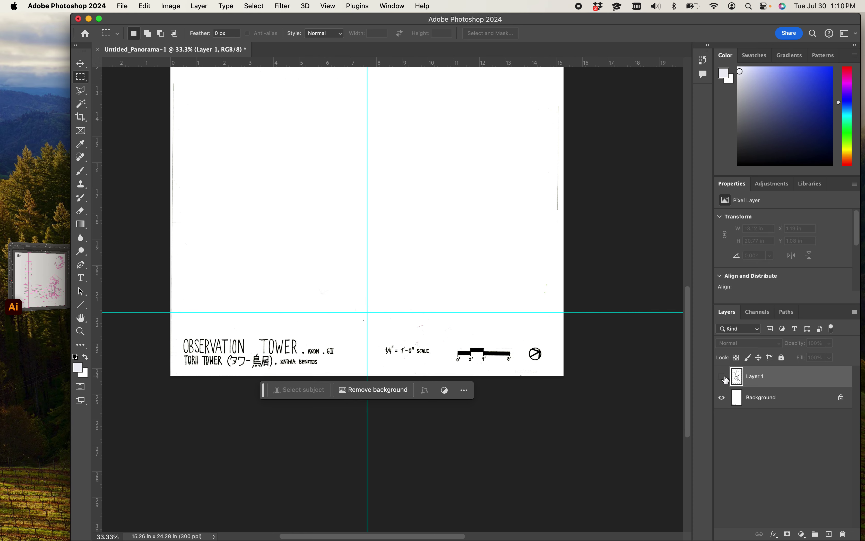
click(723, 377)
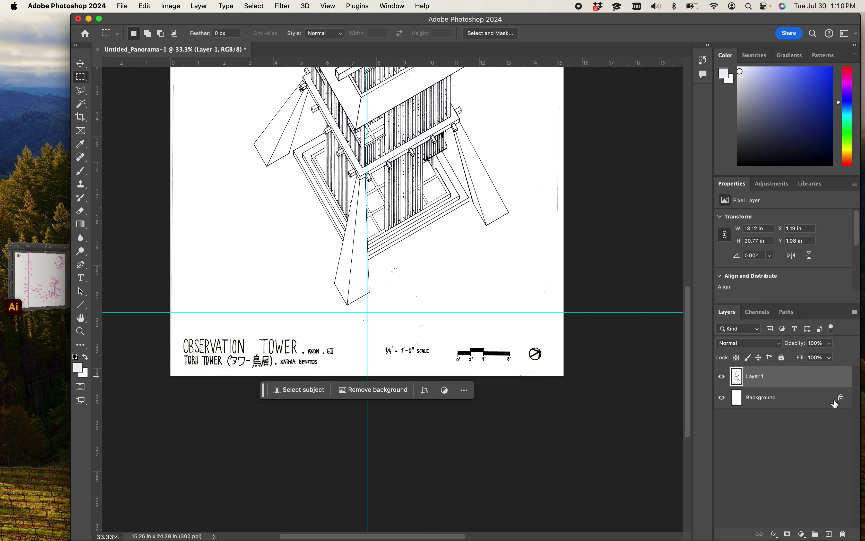
- Unlock the Background into the editable Layer 0, briefly toggling its visibility
click(840, 399)
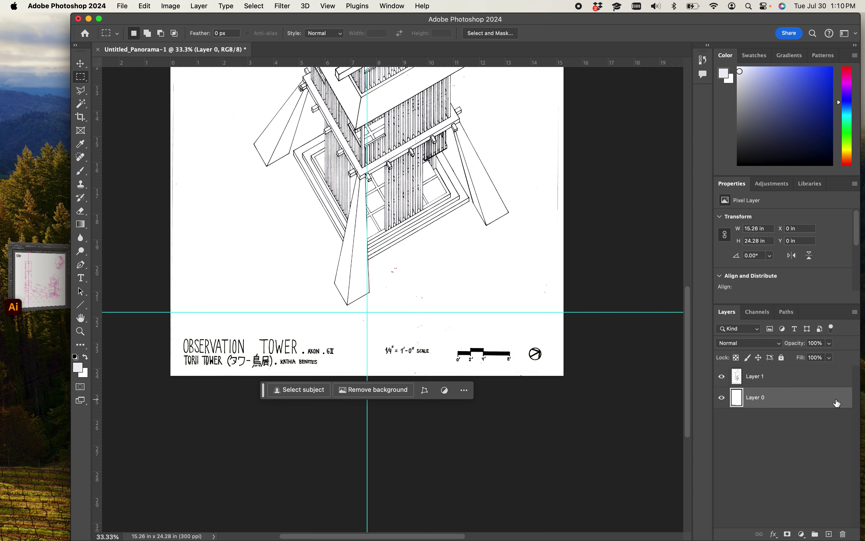
click(722, 397)
click(722, 397)
- Marquee the title strip at the page bottom, browse its context menus, then deselect
drag(167, 331, 639, 396)
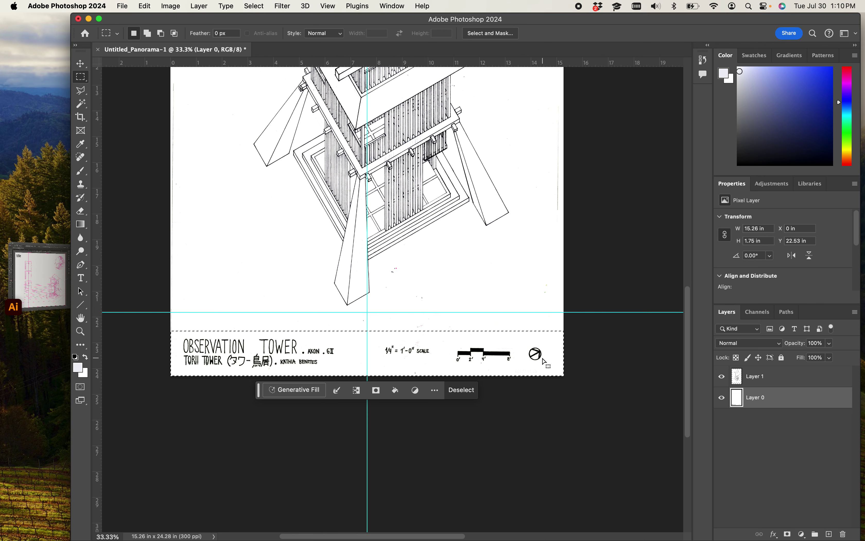
right_click(487, 316)
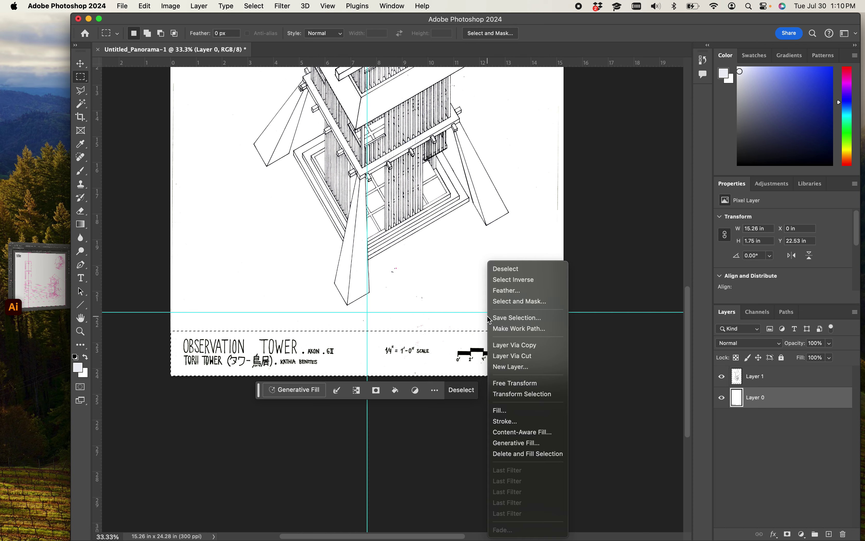
click(456, 281)
right_click(460, 360)
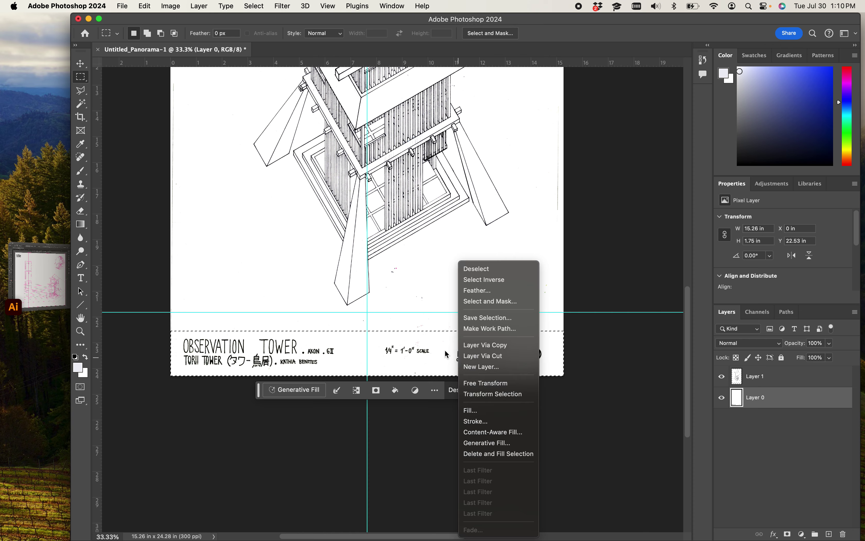
click(427, 399)
right_click(414, 442)
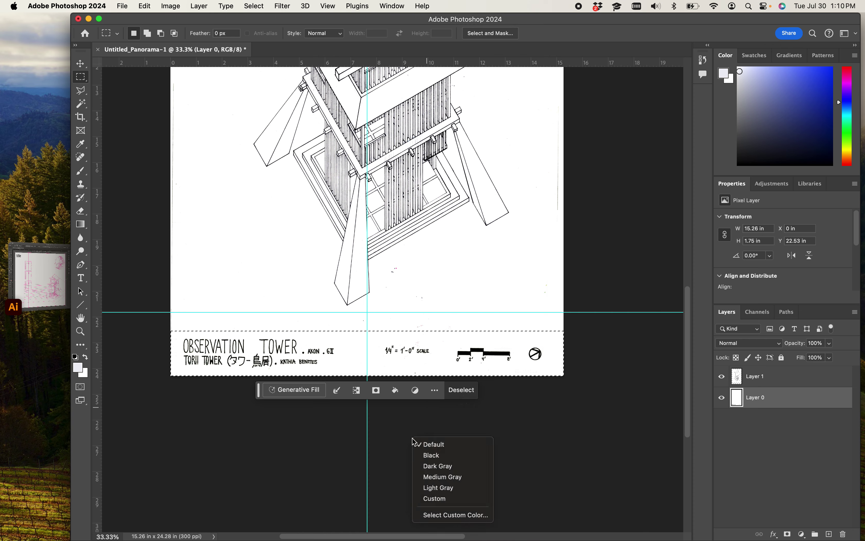
click(439, 395)
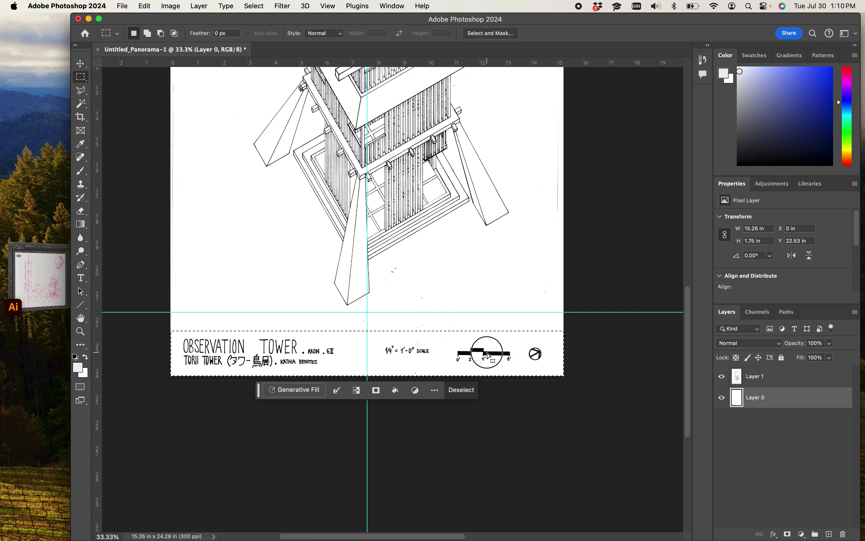
click(461, 390)
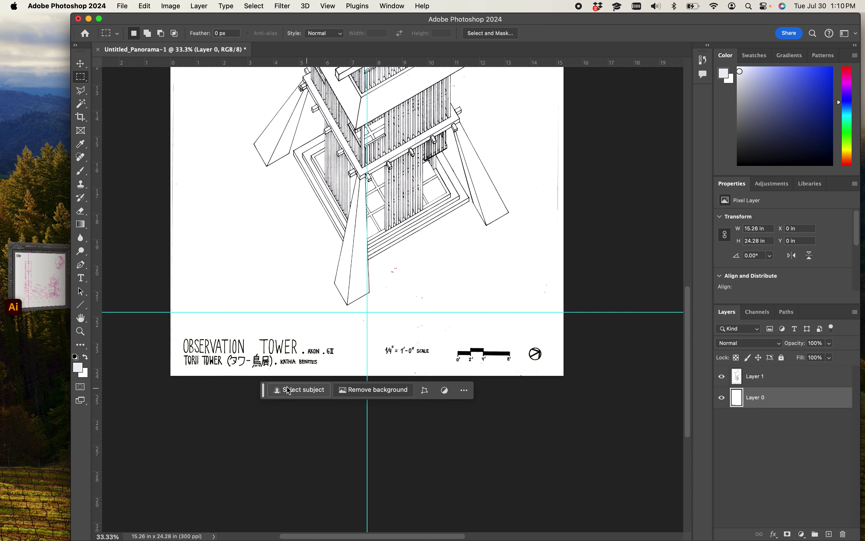
- Move the contextual task bar aside, show adjustment presets, and commit an unchanged Free Transform
drag(263, 389, 590, 281)
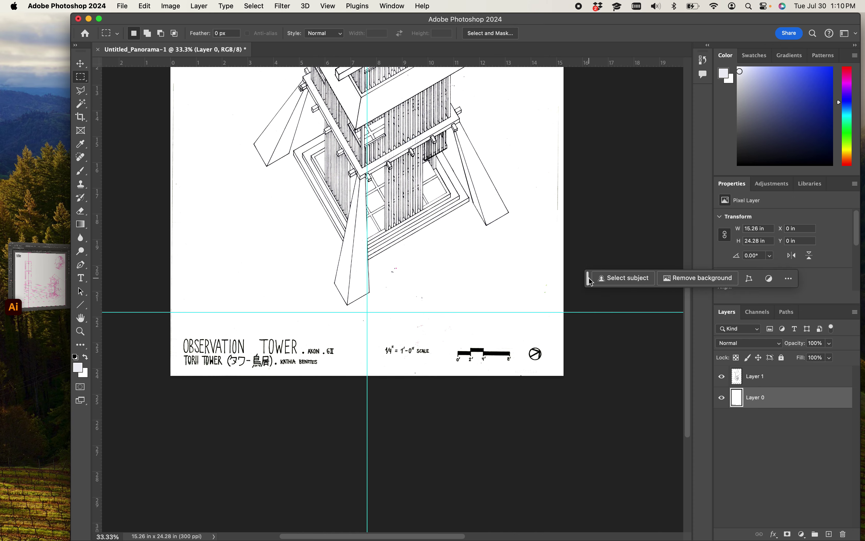
click(767, 281)
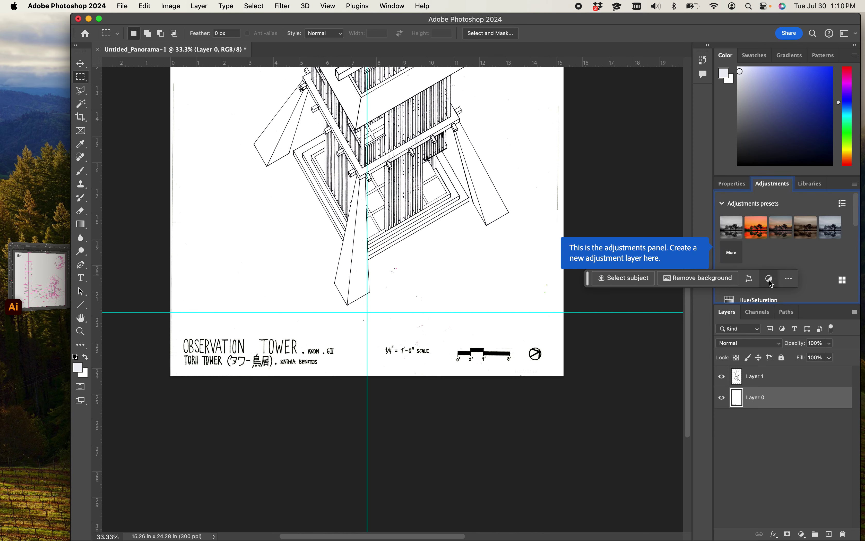
click(789, 280)
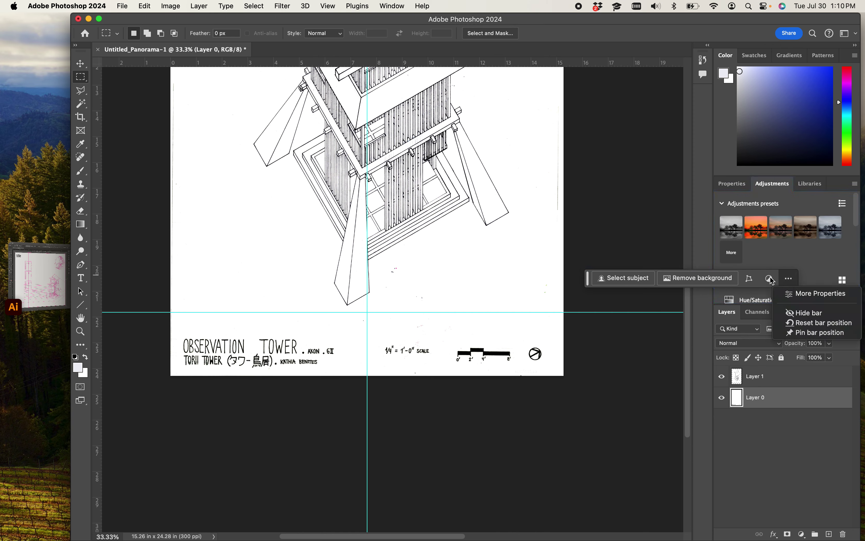
click(750, 280)
click(750, 280)
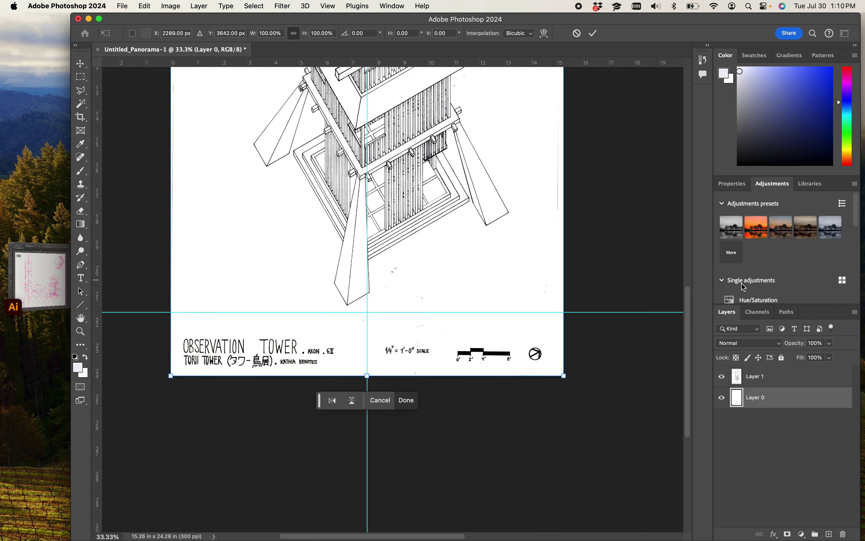
click(402, 406)
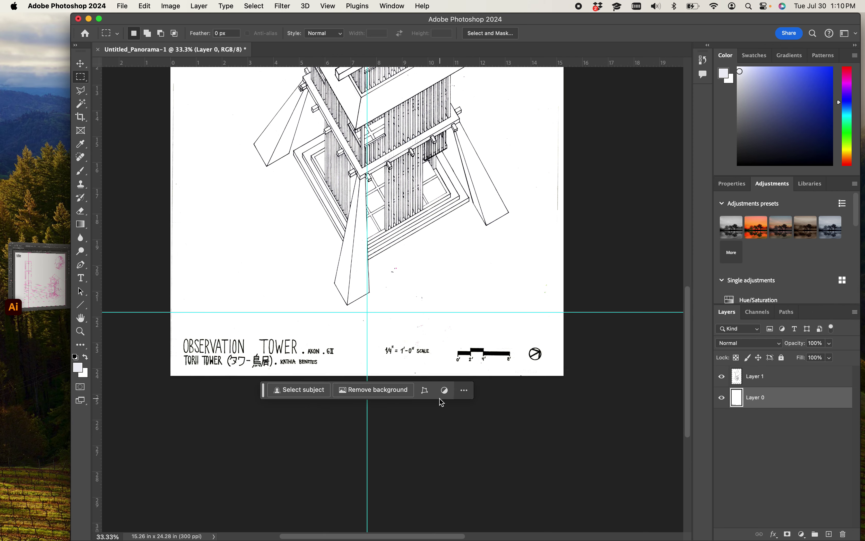
- Try Remove Background and Select Subject, dismissing their nothing-found notices
click(385, 393)
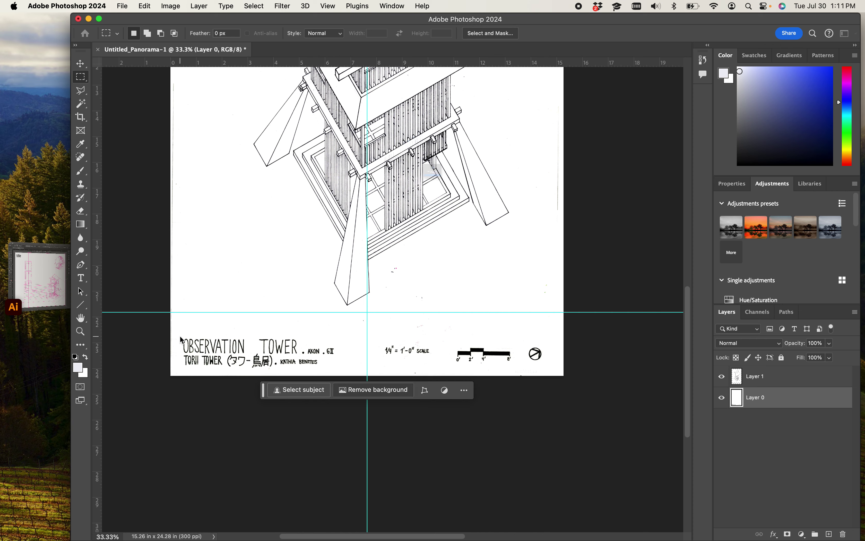
click(430, 207)
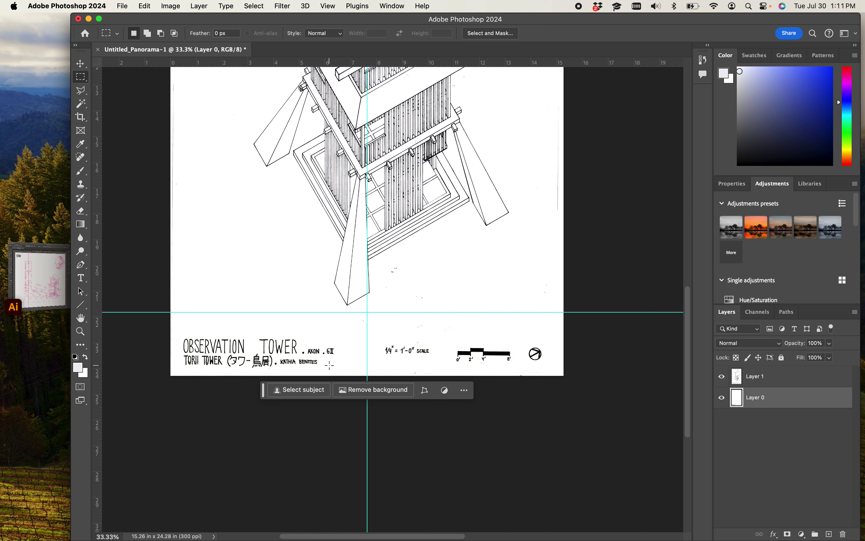
scroll(362, 392, up, 2)
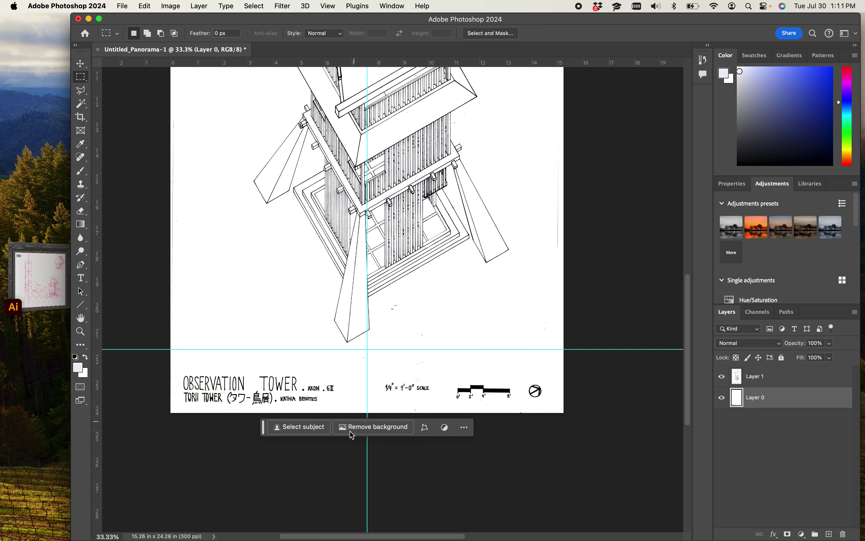
click(315, 428)
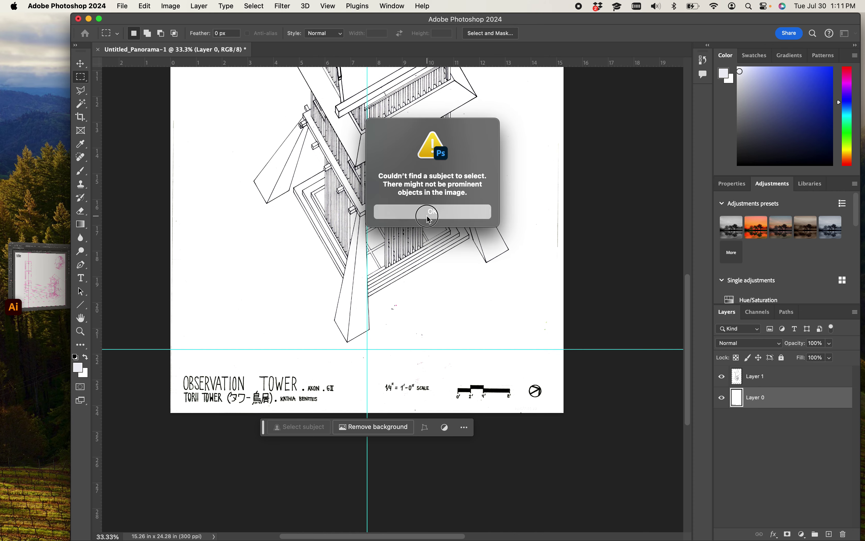
click(425, 216)
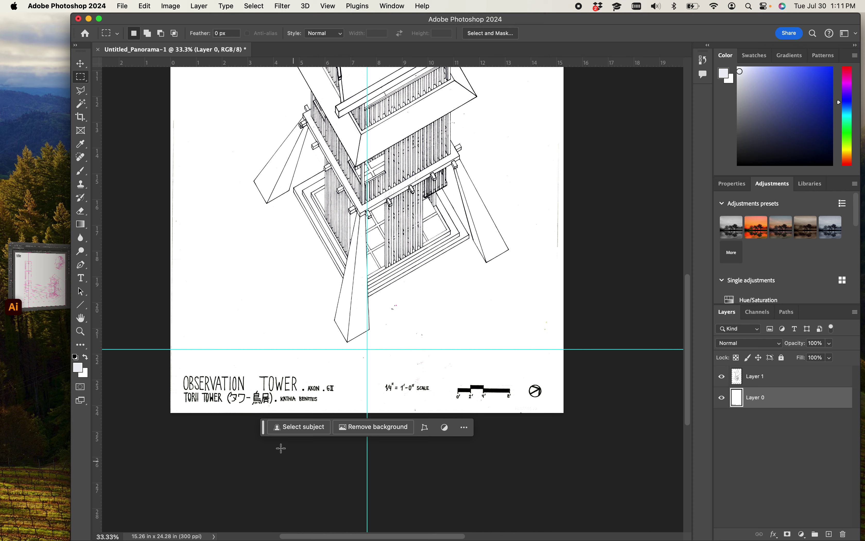
- Marquee the title strip below the guide, erase it with the Eraser, and deselect
drag(166, 369, 647, 435)
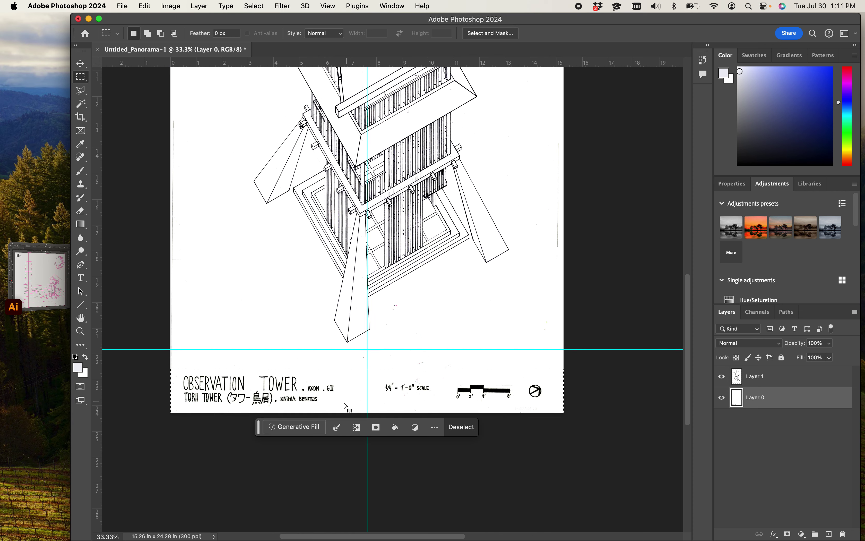
key(e)
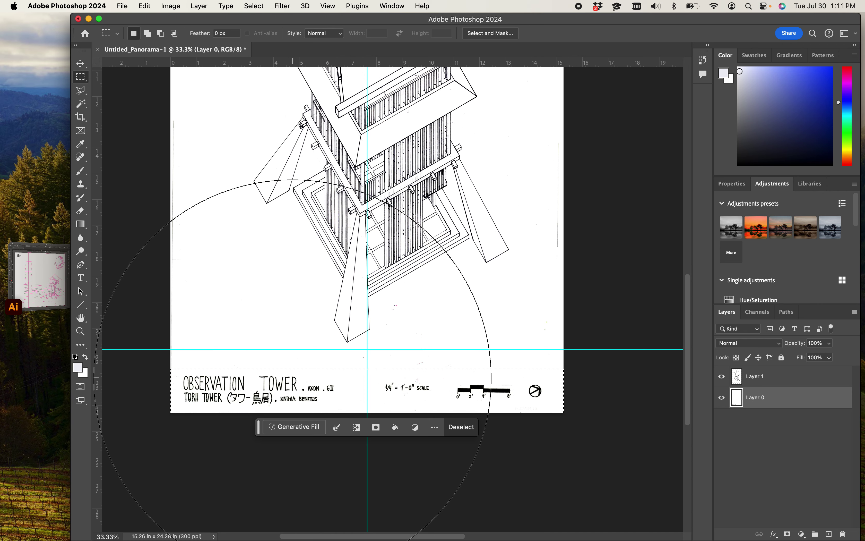
mouse_move(292, 361)
mouse_down()
mouse_move(295, 383)
mouse_move(482, 344)
mouse_up()
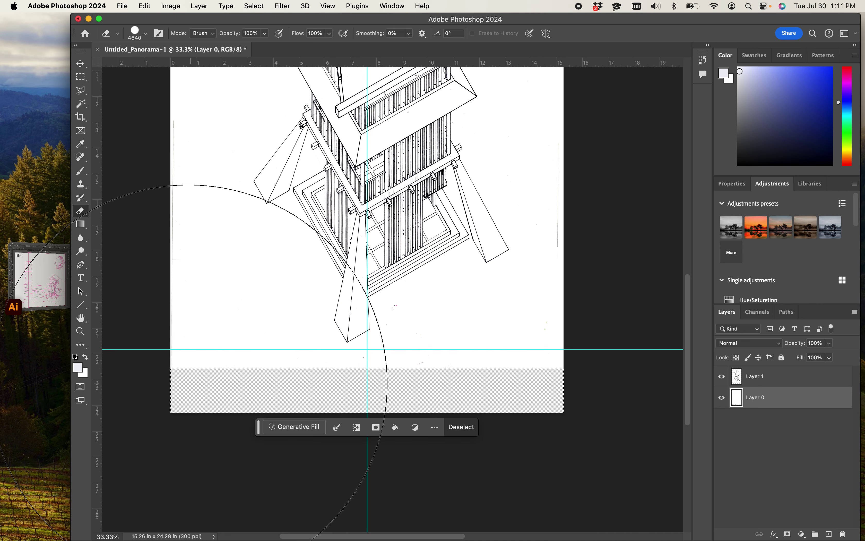
key(m)
key(super+d)
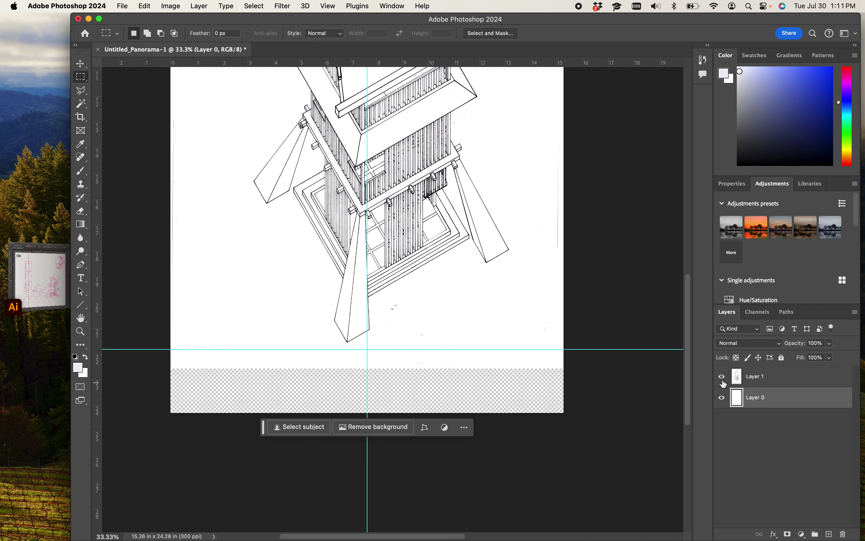
- Flatten Layer 0 and Layer 1 into one Background layer and scroll to check the page
right_click(751, 400)
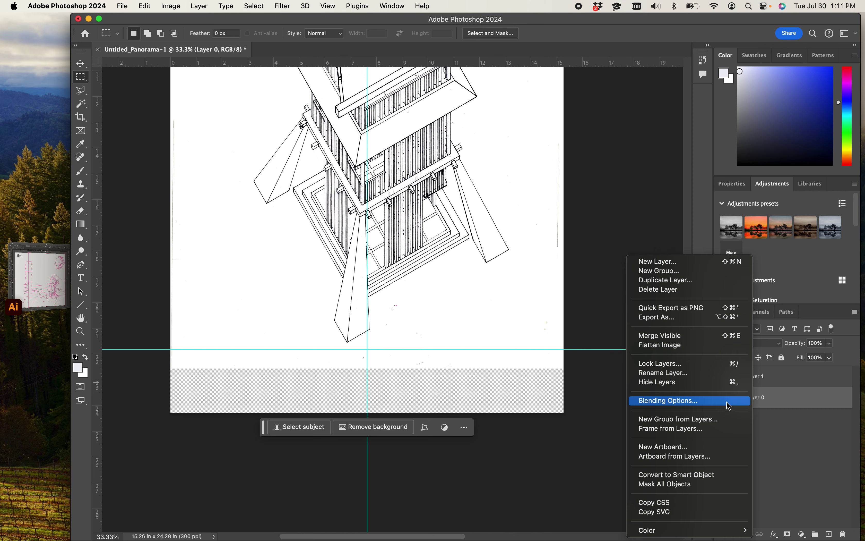
click(670, 350)
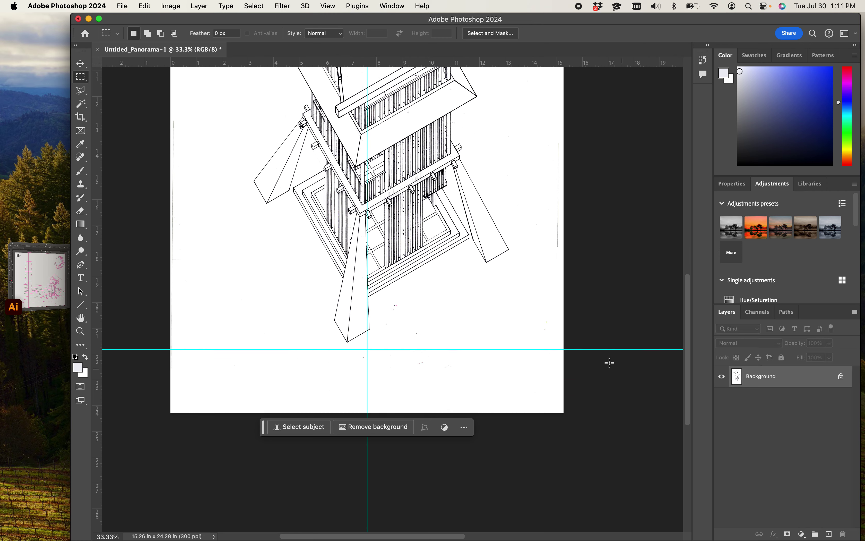
scroll(608, 362, up, 10)
scroll(508, 328, down, 3)
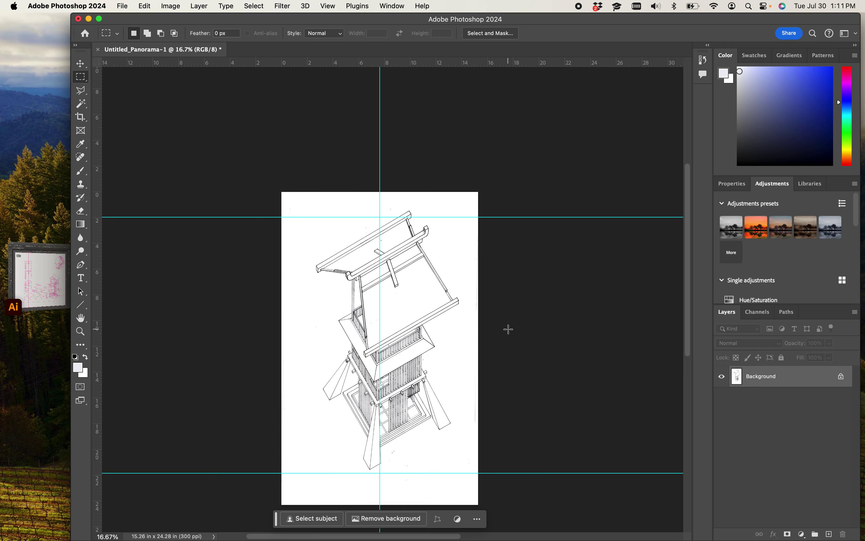
scroll(508, 328, down, 5)
scroll(478, 371, up, 2)
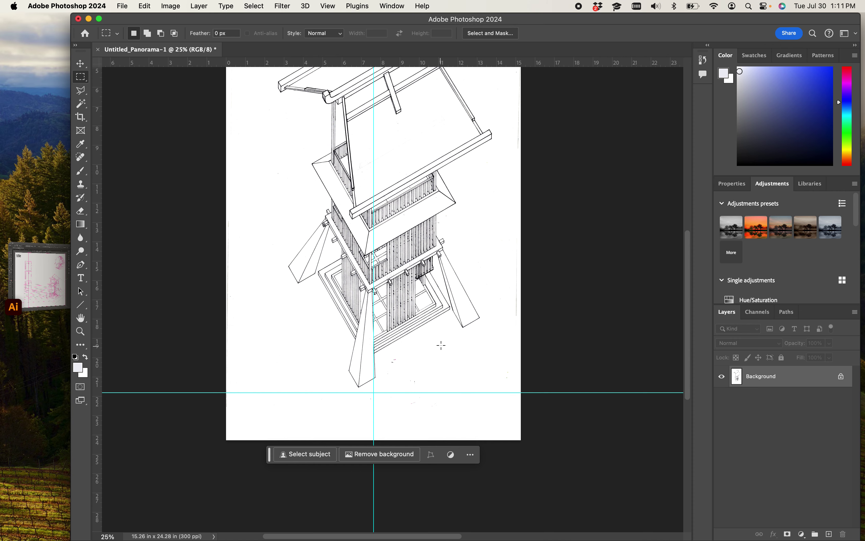
scroll(441, 345, up, 3)
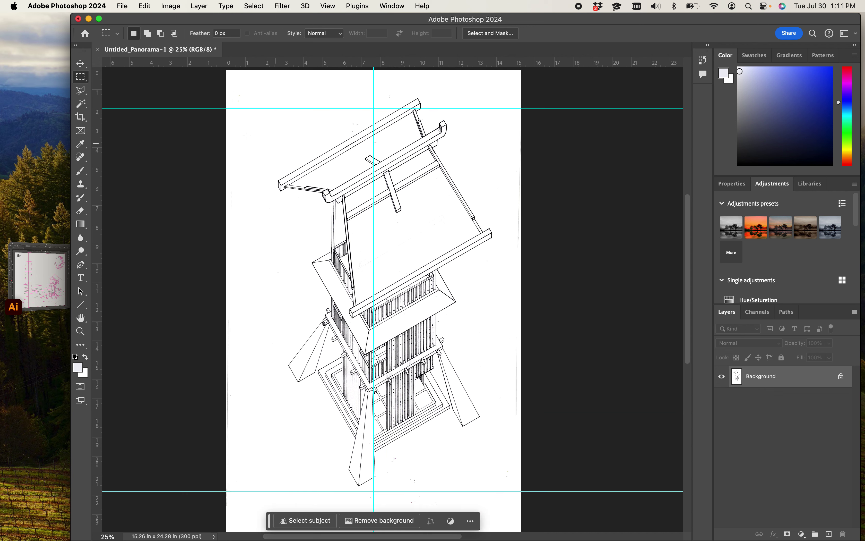
- Pick the Lasso, zoom to the tower's lower half, then switch to the Magic Wand and deselect
click(81, 91)
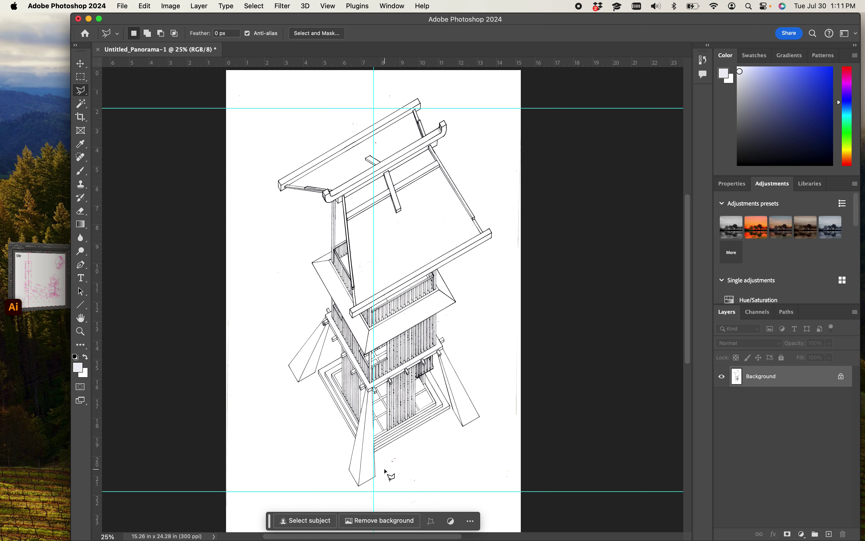
scroll(387, 472, down, 3)
key(super+equal)
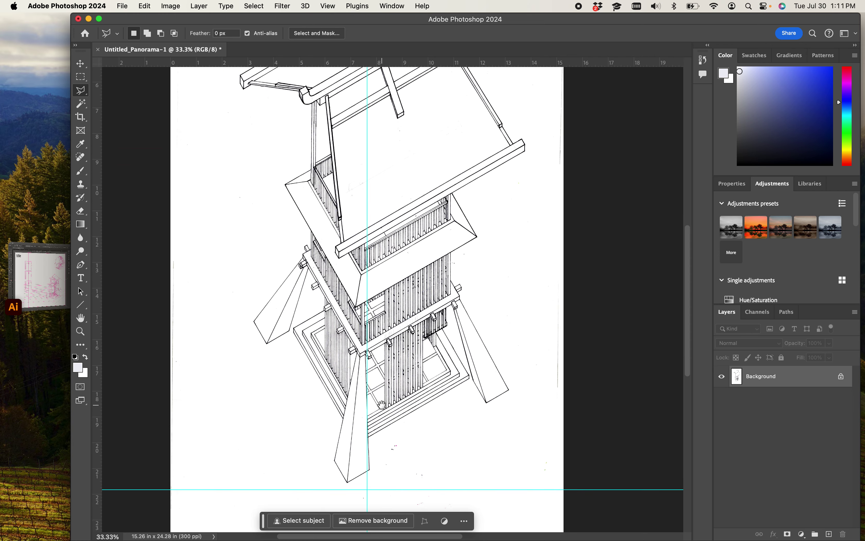
mouse_move(382, 404)
mouse_down()
mouse_move(397, 330)
mouse_move(387, 335)
mouse_up()
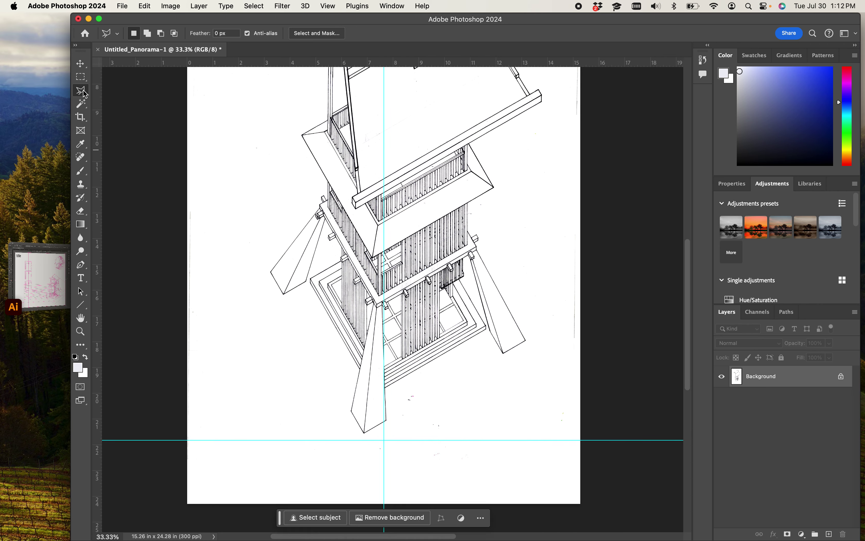
click(84, 106)
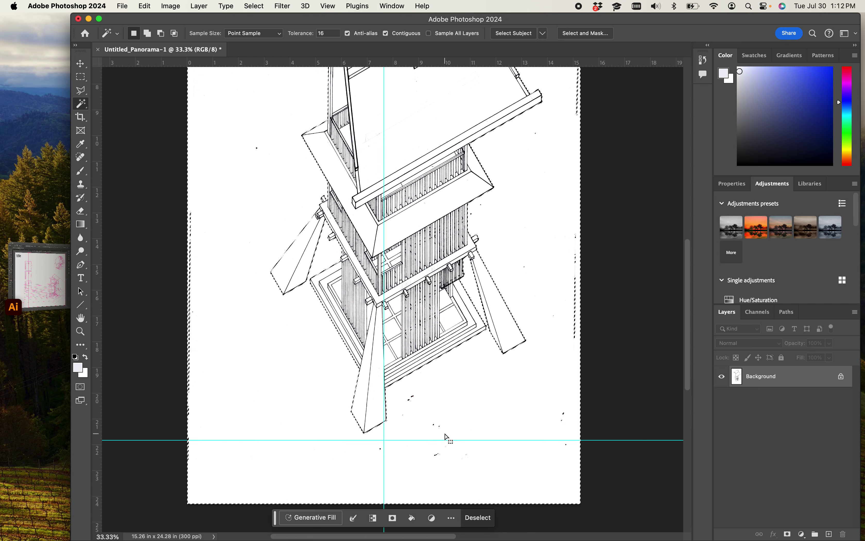
scroll(447, 436, down, 5)
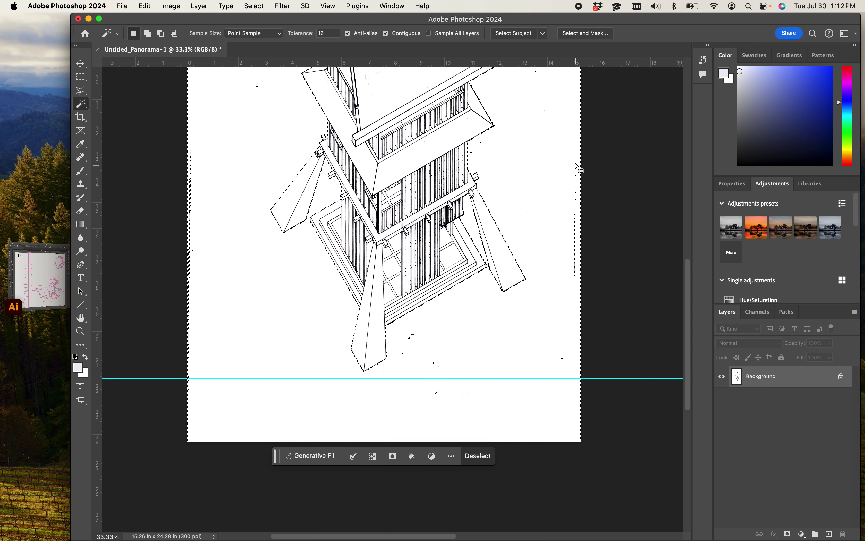
scroll(538, 183, up, 15)
scroll(263, 420, down, 15)
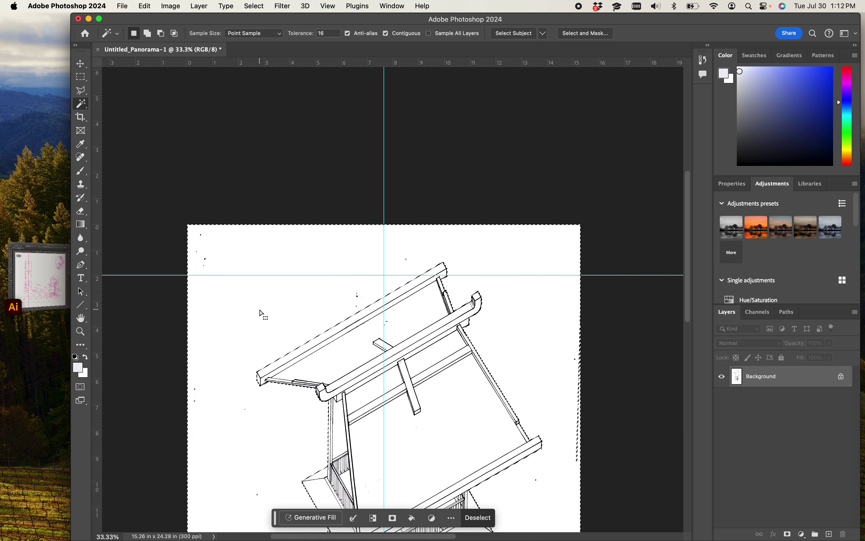
scroll(319, 256, up, 3)
key(super+d)
scroll(337, 286, down, 8)
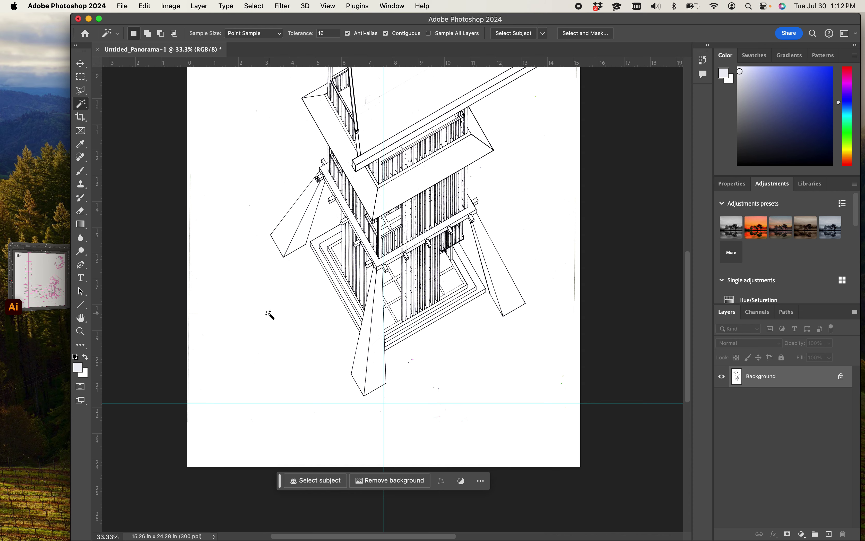
- Select the tower drawing as the subject from the contextual task bar
right_click(270, 317)
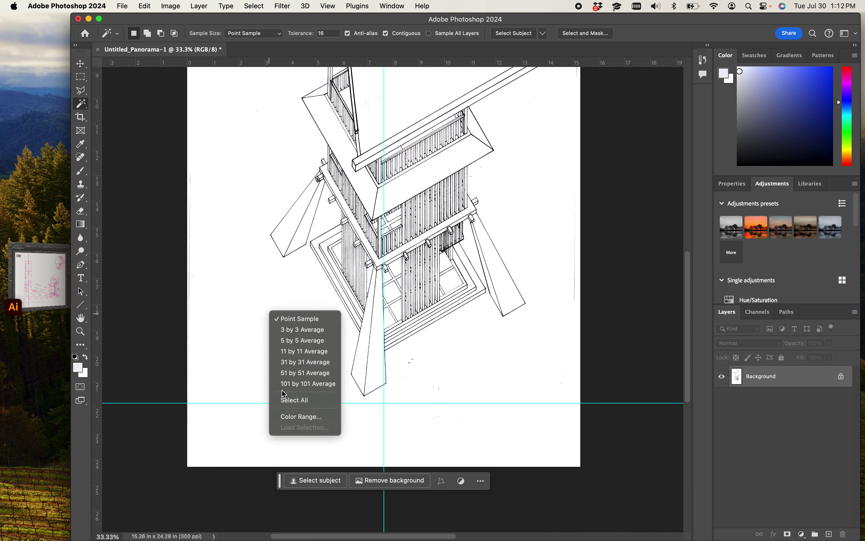
click(247, 356)
right_click(248, 357)
right_click(163, 320)
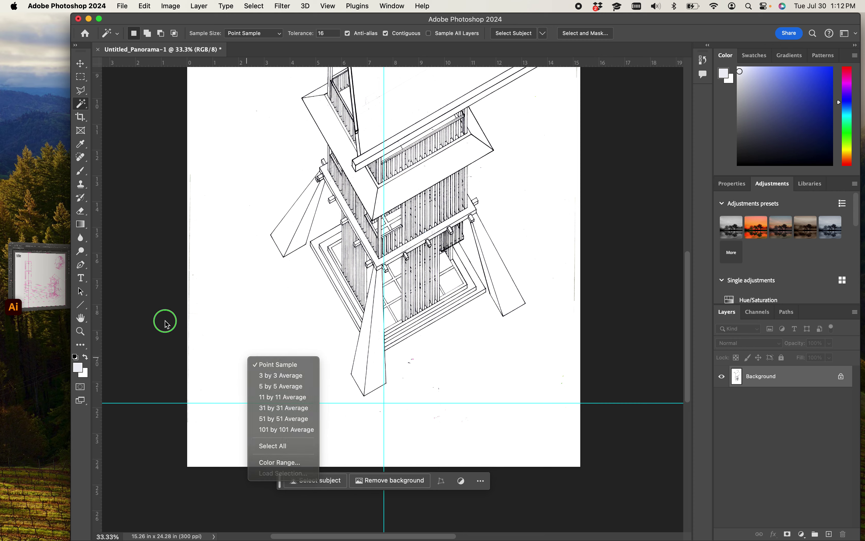
right_click(151, 309)
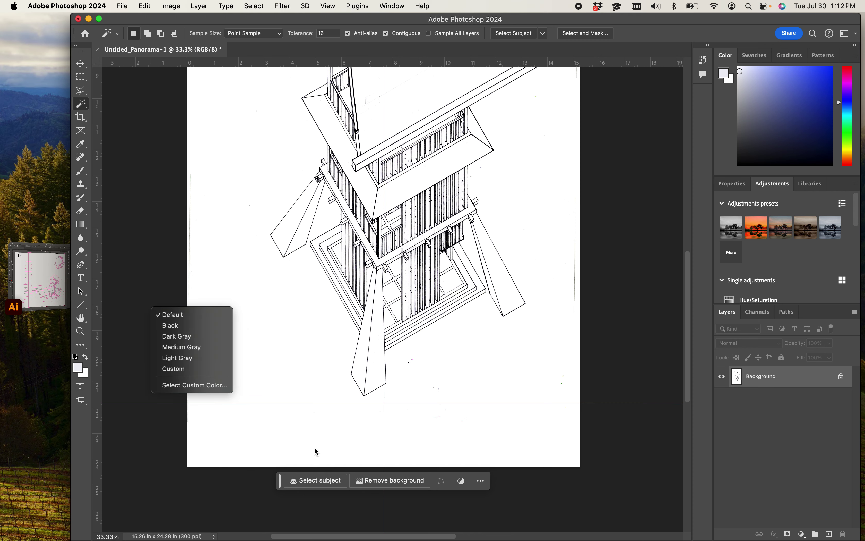
click(320, 481)
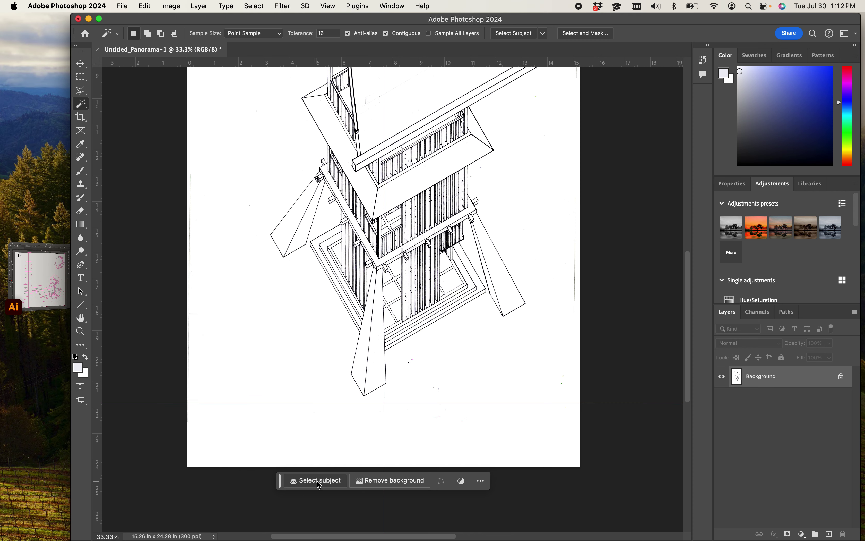
click(317, 479)
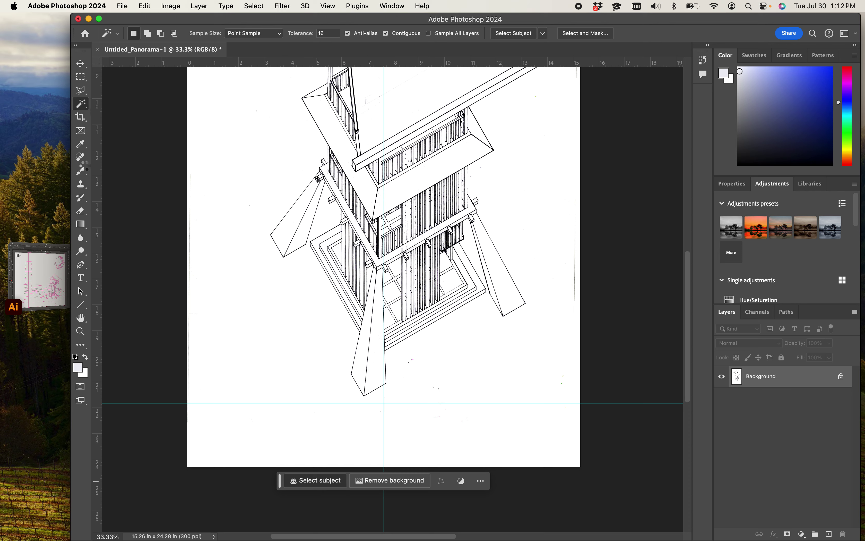
- Choose the standard Eraser and switch to the Essentials workspace
key(e)
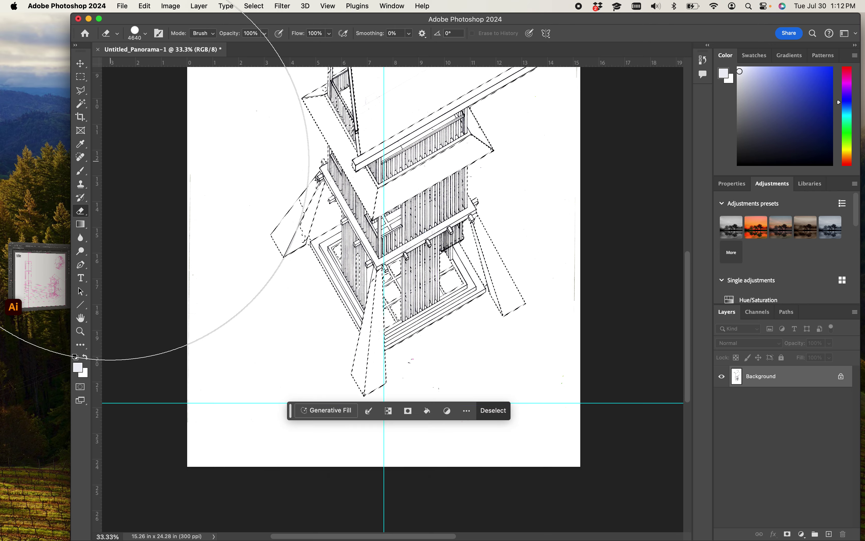
right_click(88, 216)
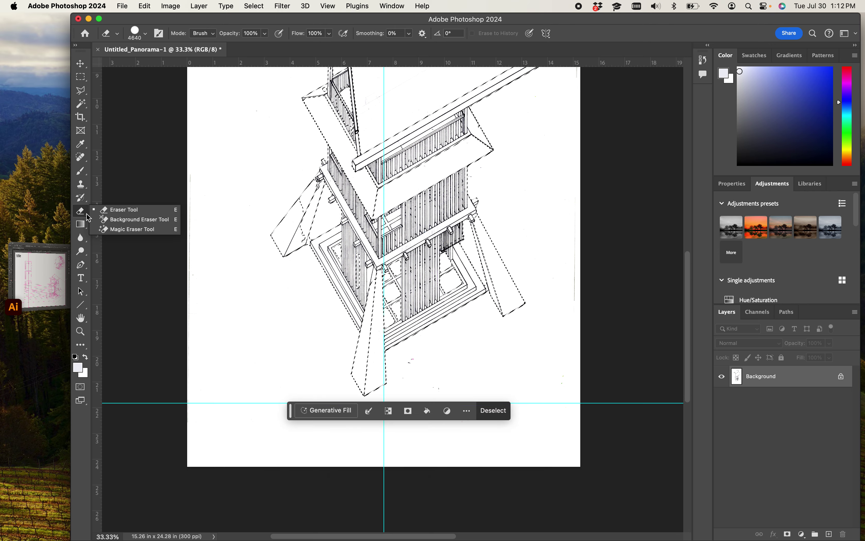
click(120, 211)
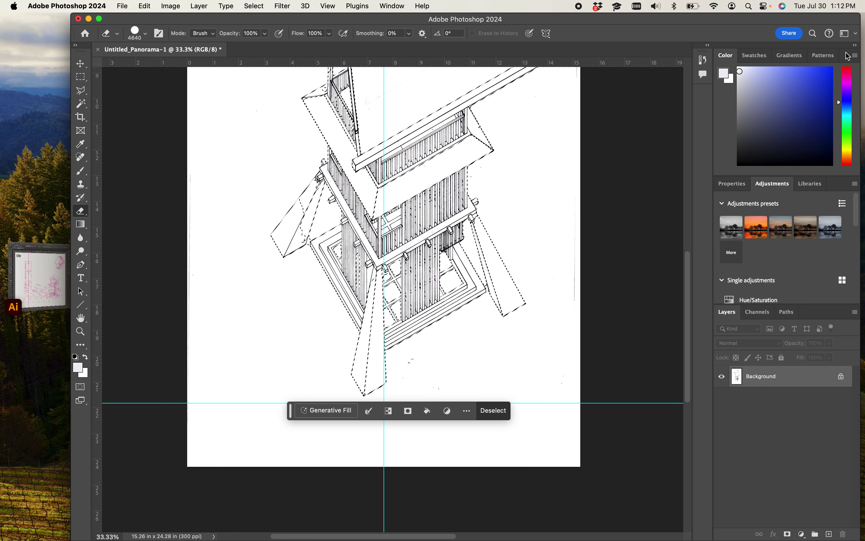
click(845, 32)
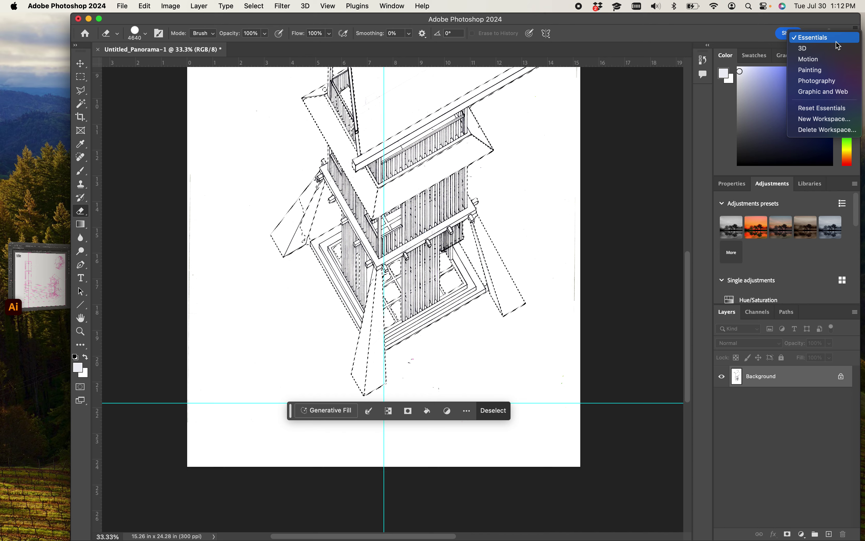
click(829, 39)
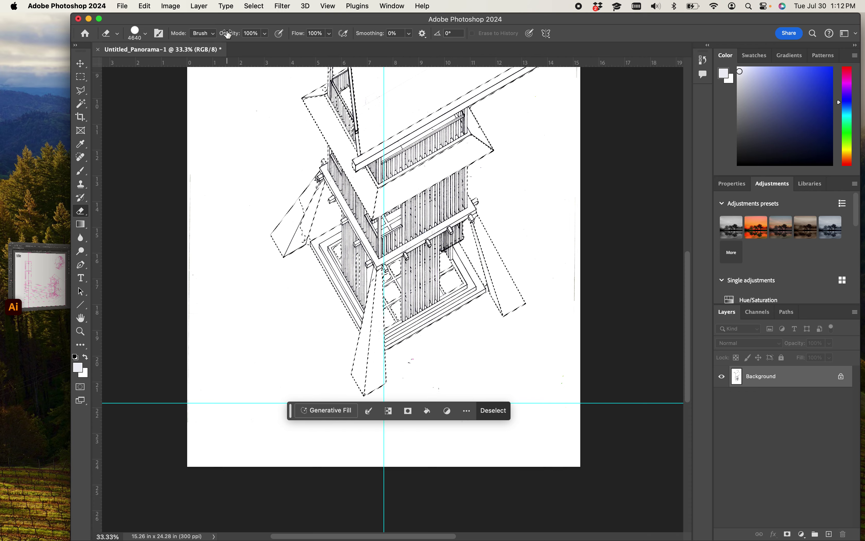
- Set the eraser brush size to 460 px
click(135, 34)
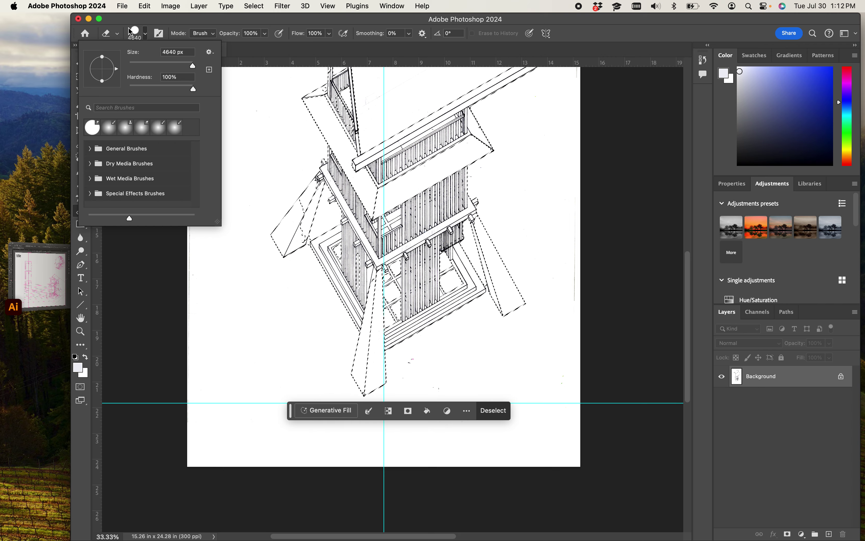
drag(193, 71, 177, 67)
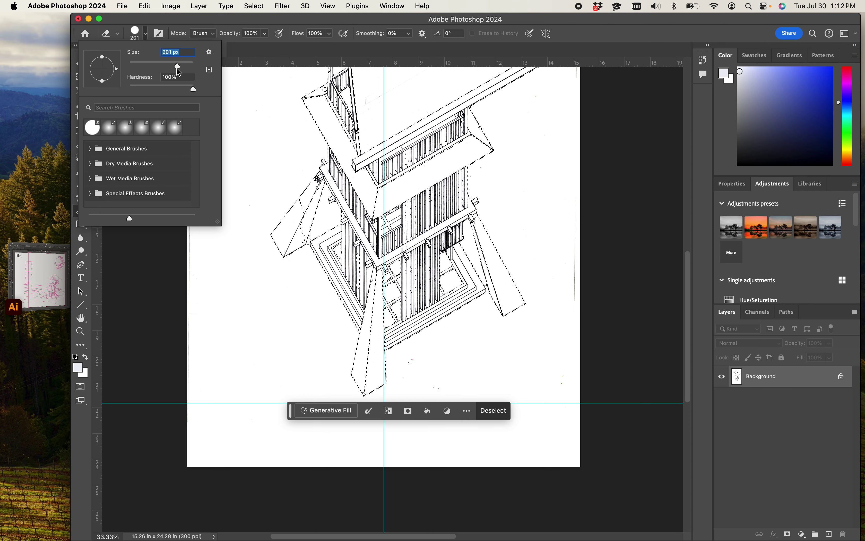
drag(177, 68, 157, 65)
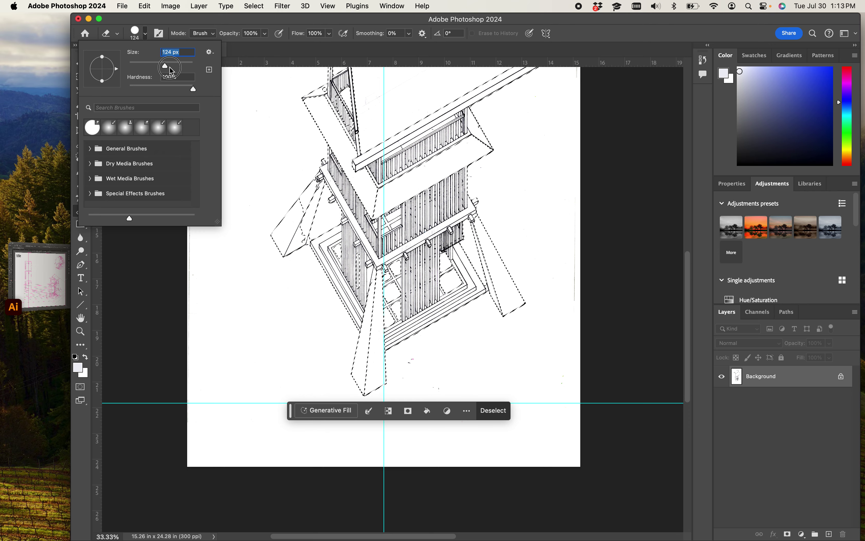
drag(172, 71, 182, 67)
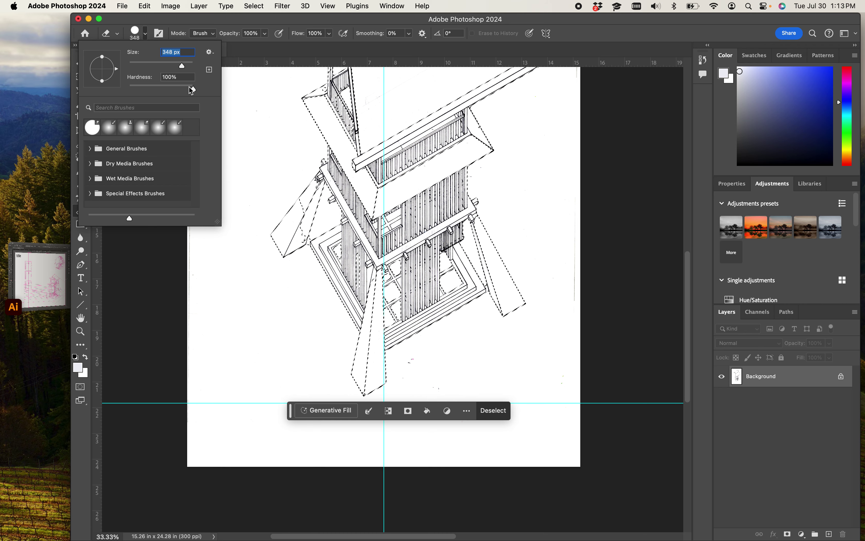
key(Tab)
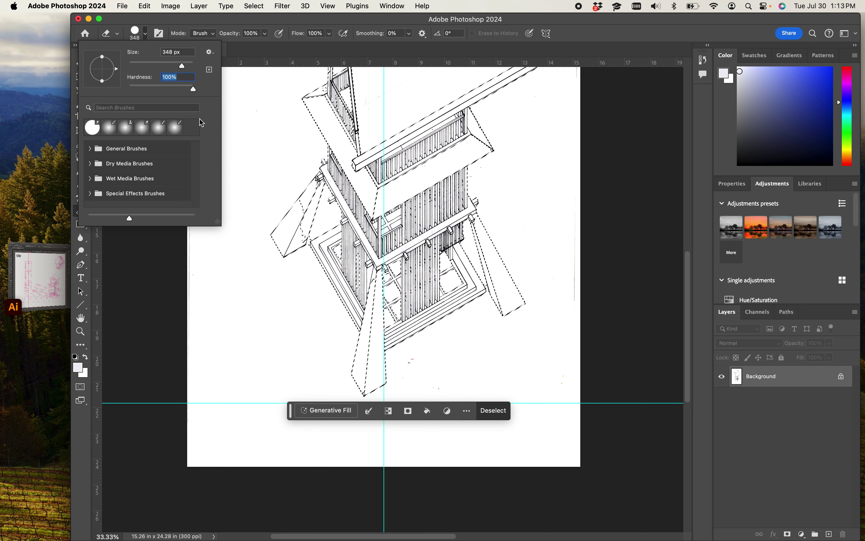
drag(185, 67, 187, 66)
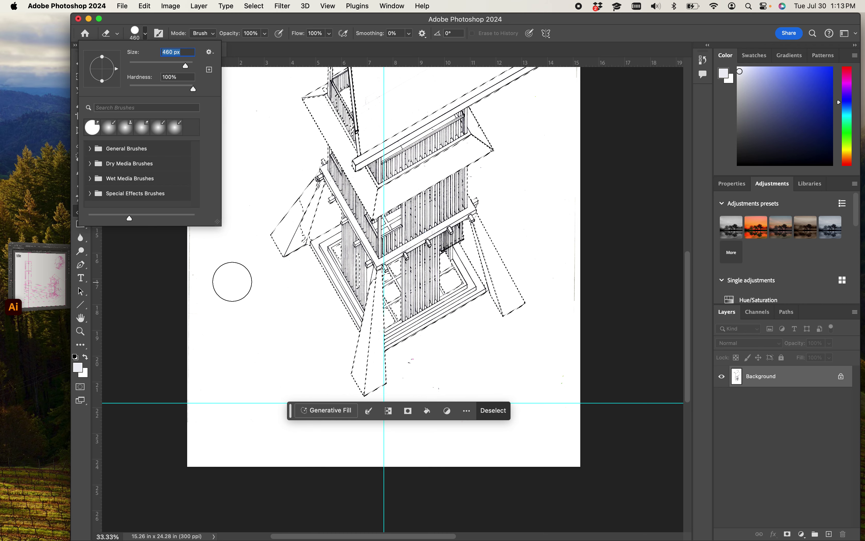
scroll(233, 281, down, 5)
scroll(232, 281, up, 7)
key(Return)
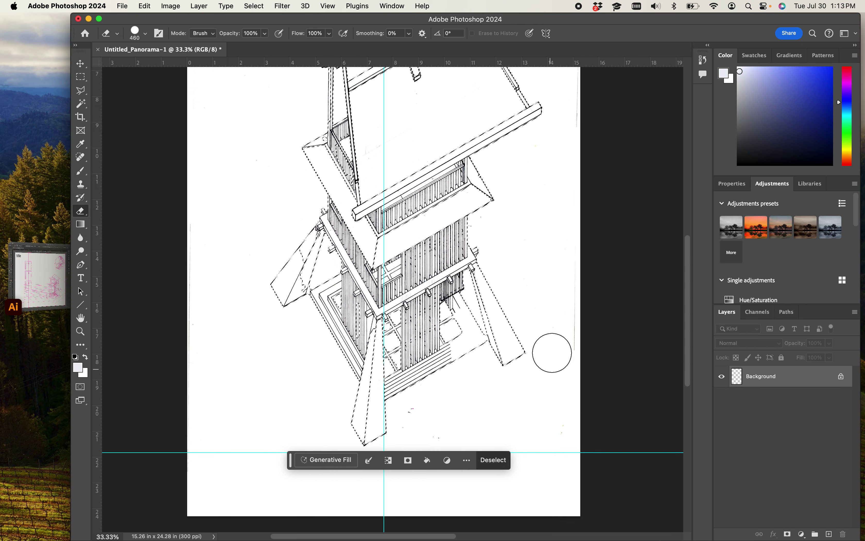
- Trial-erase the porch hatching, undo the erasures, and deselect
drag(472, 277, 422, 255)
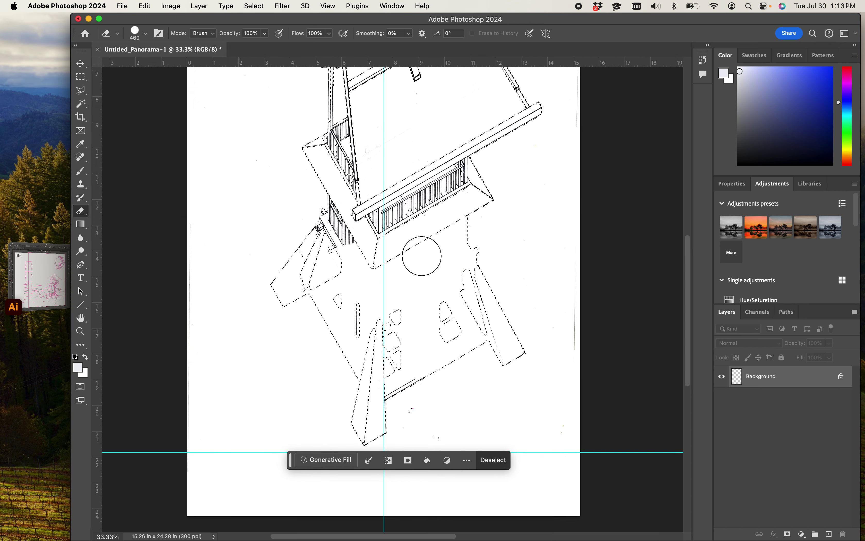
drag(304, 260, 348, 303)
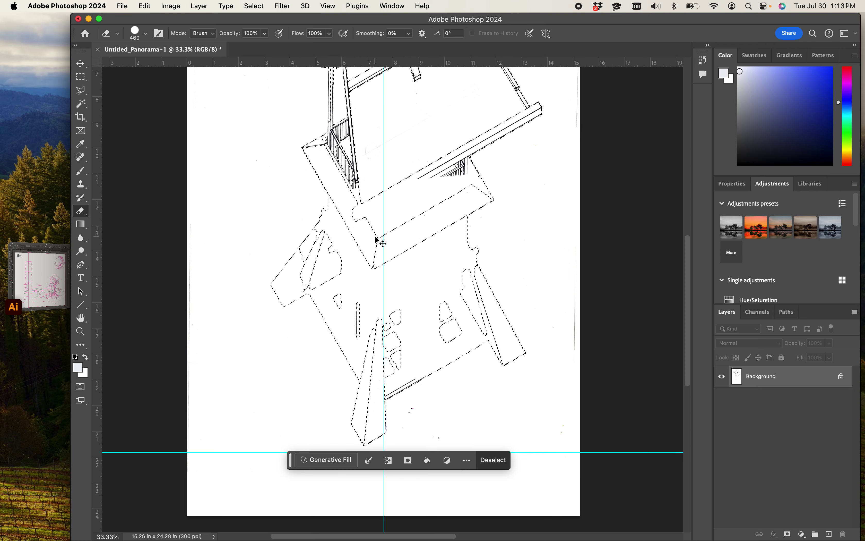
key(super+z)
key(super+z)
scroll(375, 240, down, 5)
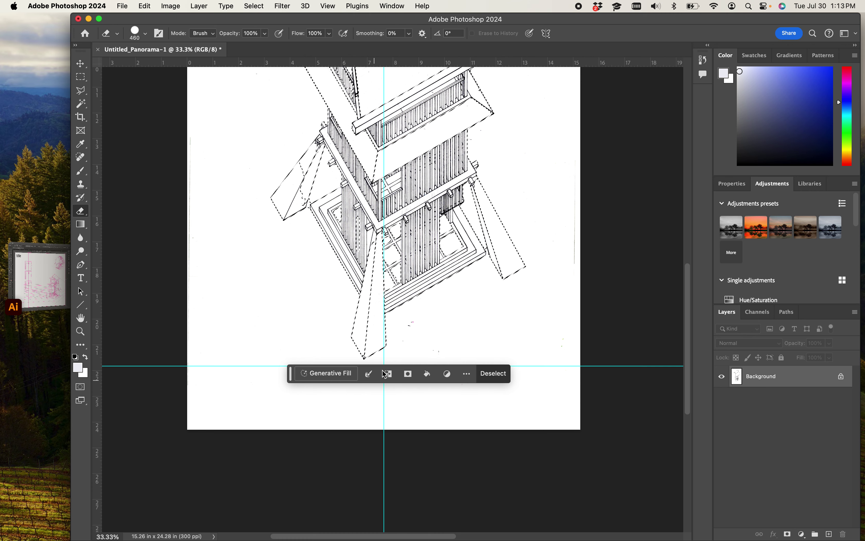
key(super+d)
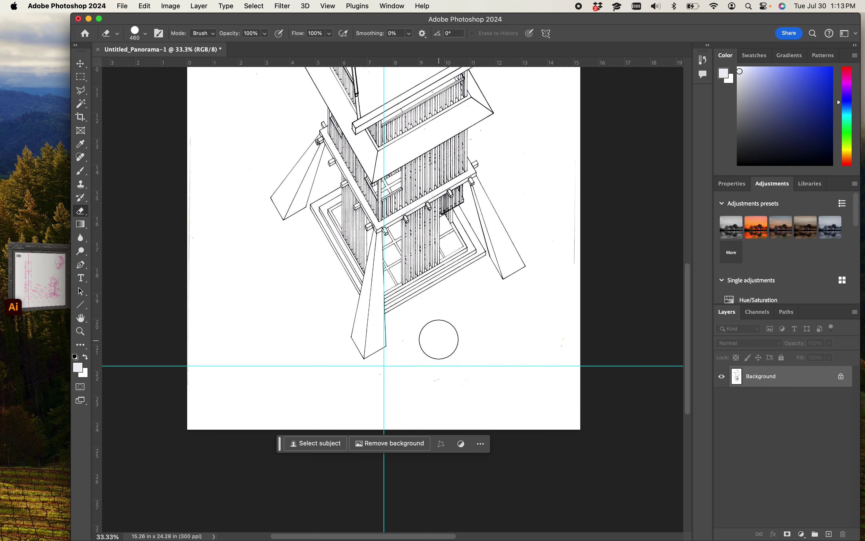
- Erase the faint stray scan lines along the sheet's left and right edges
mouse_move(566, 337)
mouse_down()
mouse_move(552, 264)
mouse_move(579, 257)
mouse_move(588, 149)
mouse_move(578, 442)
mouse_up()
scroll(459, 415, left, 5)
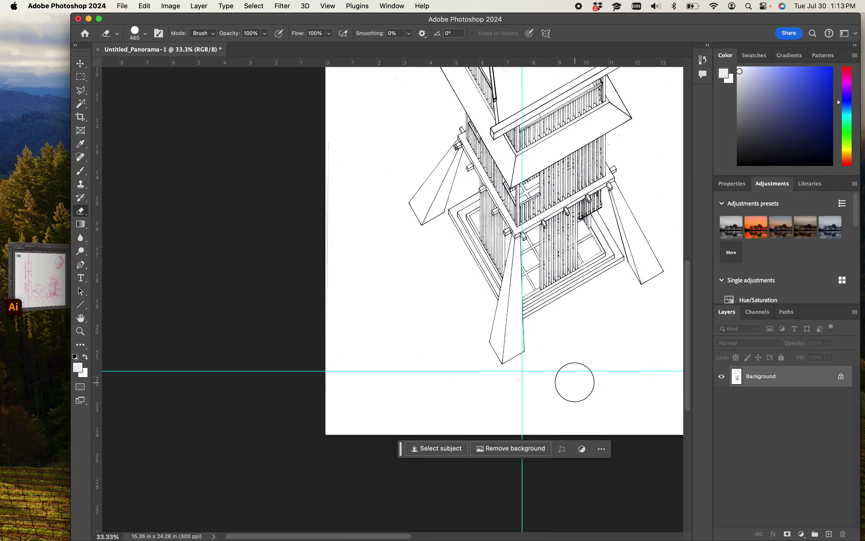
mouse_move(362, 315)
mouse_down()
mouse_move(334, 396)
mouse_move(372, 394)
mouse_move(354, 299)
mouse_up()
scroll(441, 289, up, 5)
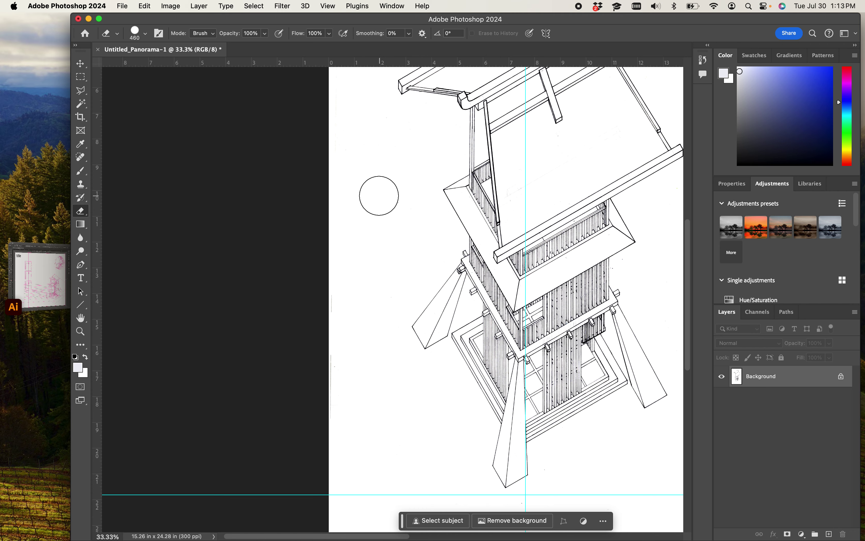
drag(379, 191, 310, 347)
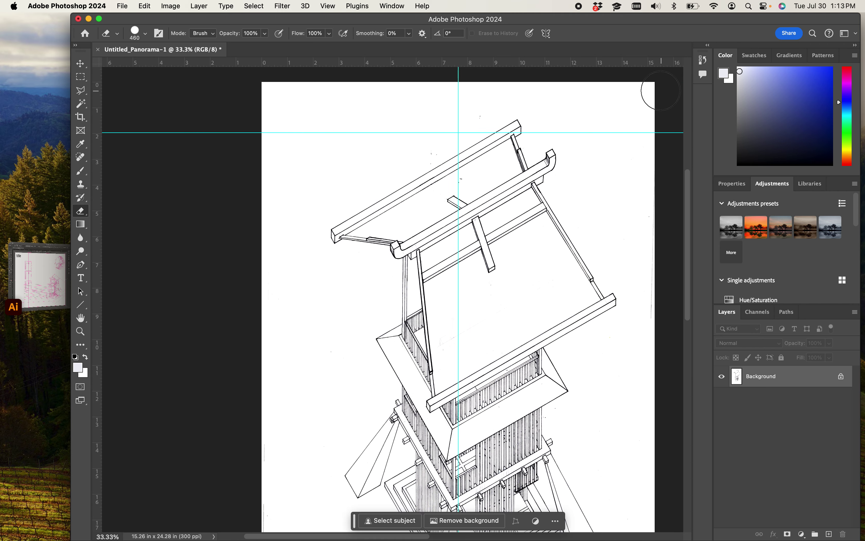
drag(649, 114, 680, 240)
scroll(643, 381, down, 5)
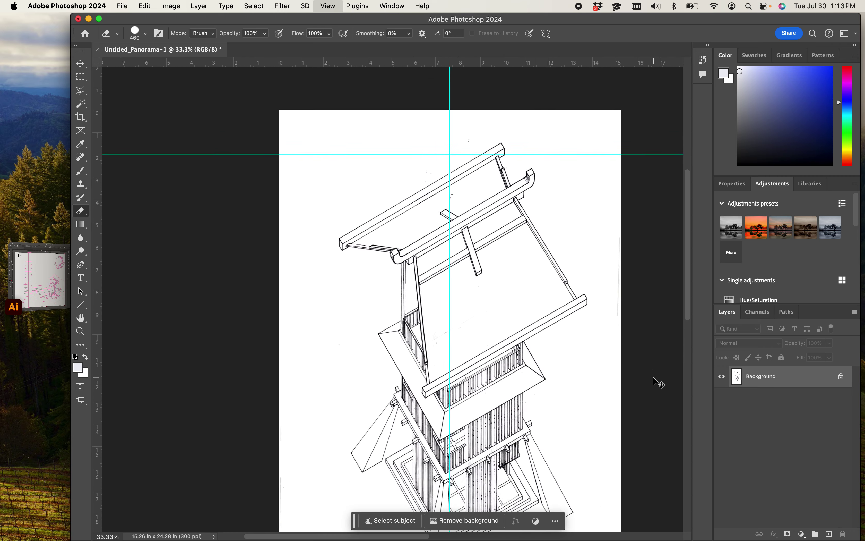
key(super+equal)
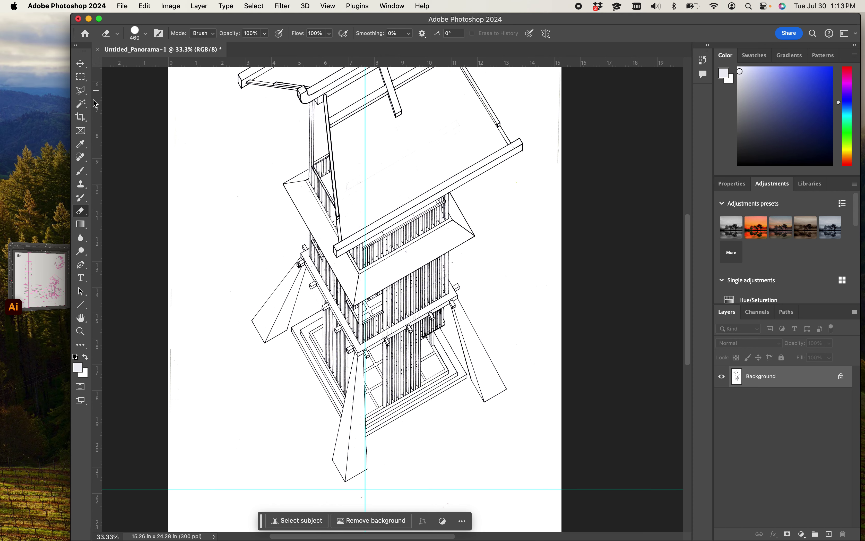
key(w)
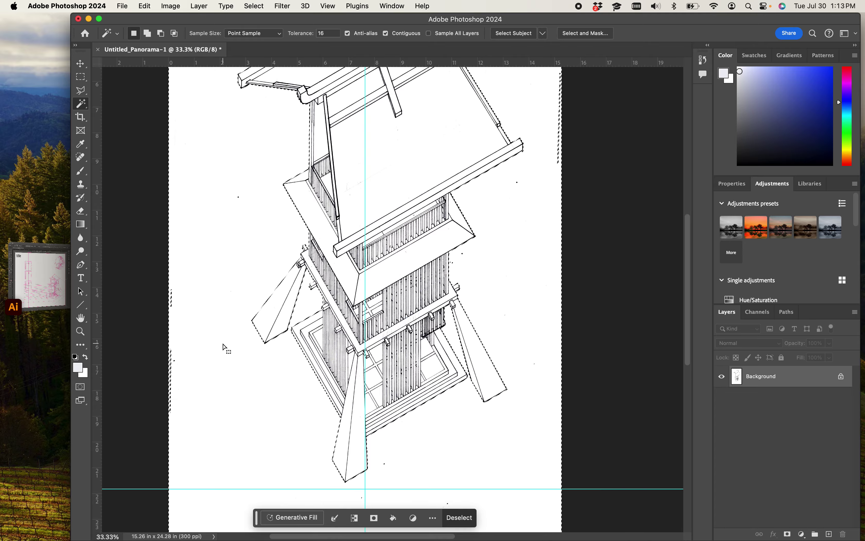
- Zoom in to inspect the background selection's edges, then zoom out and center the whole sheet
scroll(266, 304, up, 10)
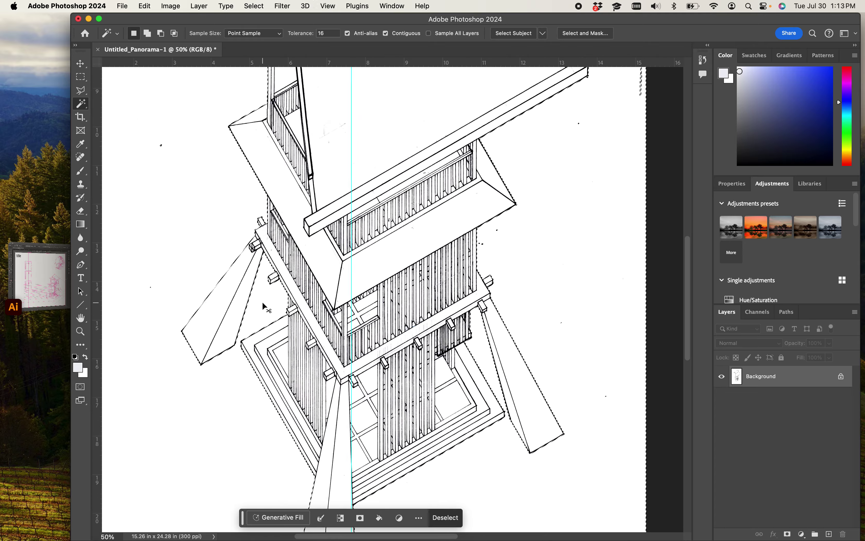
scroll(272, 296, left, 15)
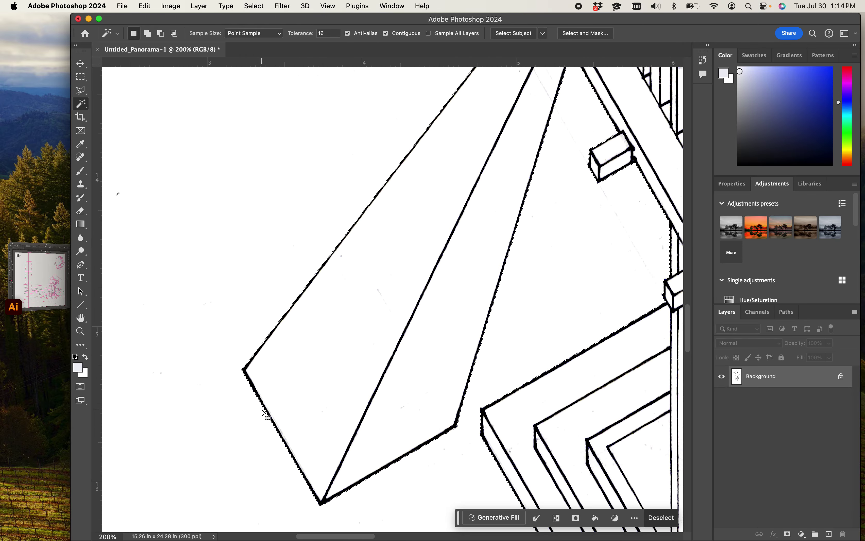
key(super+minus)
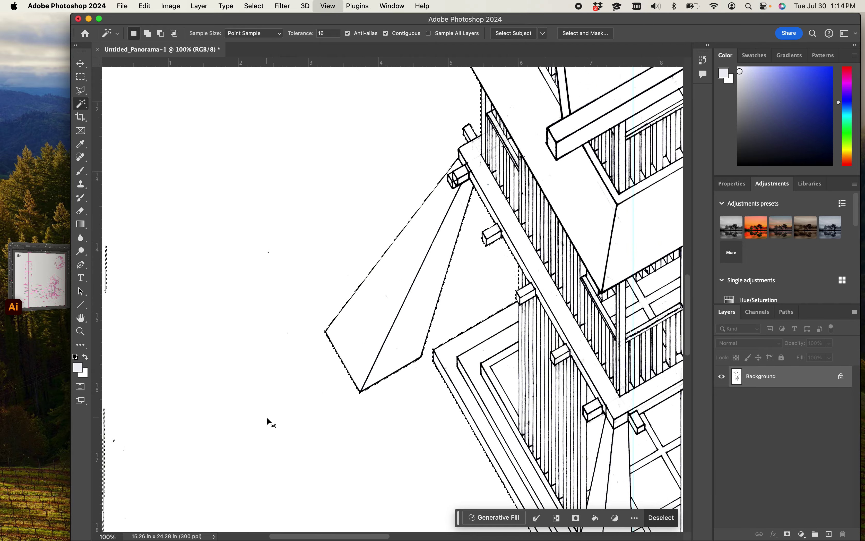
key(super+minus)
key(super+minus)
drag(353, 396, 243, 405)
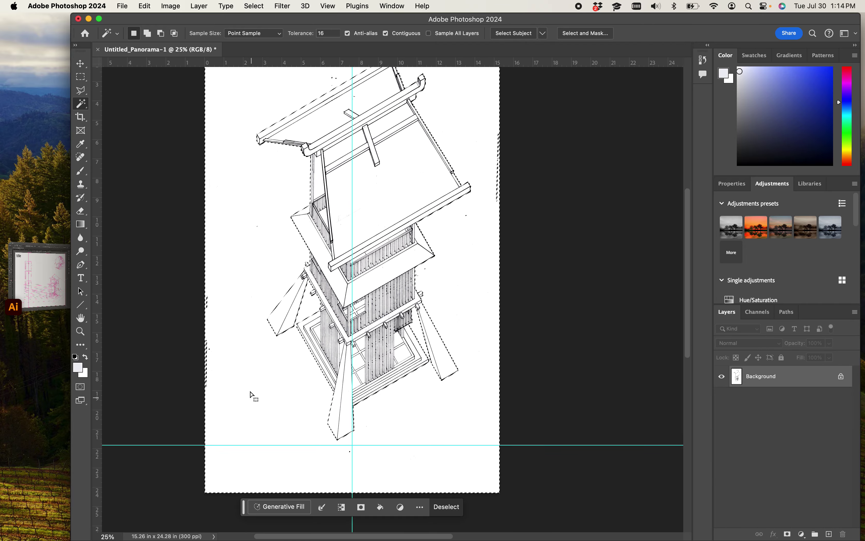
- Set the brush's foreground colour to a mid grey
key(b)
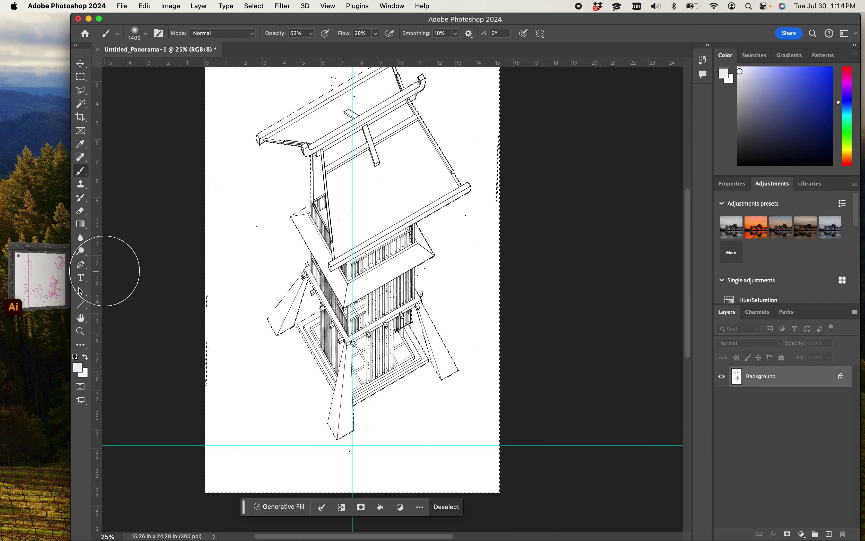
click(79, 368)
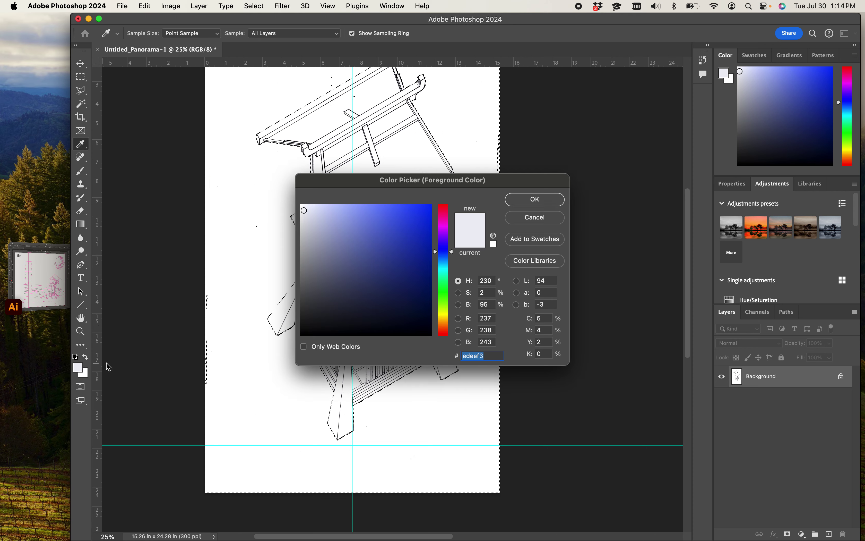
mouse_move(323, 294)
mouse_down()
mouse_move(309, 290)
mouse_move(309, 269)
mouse_move(291, 256)
mouse_up()
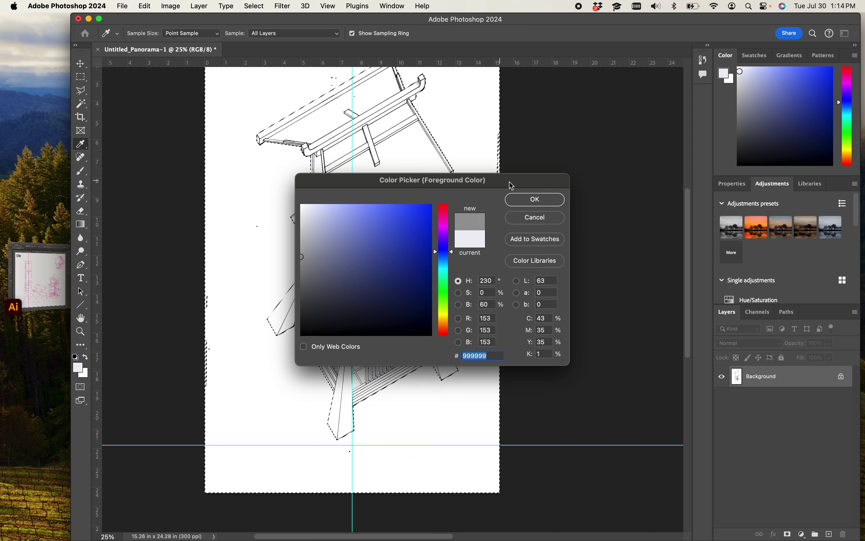
click(535, 199)
- Airbrush soft grey shading around the tower across the lower sheet, then deselect with the Polygonal Lasso
key(b)
mouse_move(309, 377)
mouse_down()
mouse_move(234, 376)
mouse_move(234, 356)
mouse_move(303, 313)
mouse_up()
mouse_move(447, 307)
mouse_down()
mouse_move(479, 339)
mouse_move(443, 362)
mouse_move(483, 371)
mouse_move(463, 394)
mouse_move(481, 401)
mouse_move(419, 447)
mouse_move(331, 461)
mouse_move(329, 468)
mouse_move(293, 461)
mouse_move(307, 451)
mouse_move(260, 435)
mouse_move(233, 440)
mouse_move(239, 428)
mouse_move(215, 410)
mouse_move(254, 386)
mouse_move(244, 366)
mouse_move(185, 343)
mouse_move(191, 334)
mouse_move(182, 324)
mouse_move(159, 324)
mouse_move(185, 476)
mouse_move(181, 418)
mouse_move(200, 389)
mouse_move(176, 405)
mouse_move(186, 464)
mouse_move(260, 496)
mouse_move(289, 472)
mouse_move(212, 488)
mouse_move(158, 479)
mouse_move(212, 473)
mouse_move(192, 477)
mouse_move(128, 535)
mouse_move(216, 502)
mouse_move(304, 426)
mouse_move(223, 419)
mouse_up()
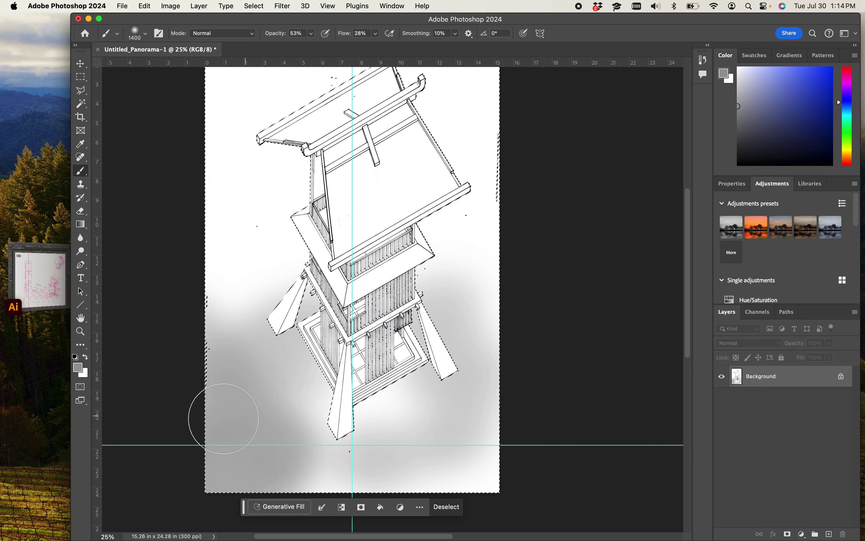
mouse_move(277, 483)
mouse_down()
mouse_move(218, 466)
mouse_move(489, 465)
mouse_move(254, 443)
mouse_move(488, 421)
mouse_move(482, 280)
mouse_move(482, 339)
mouse_move(429, 343)
mouse_move(299, 315)
mouse_up()
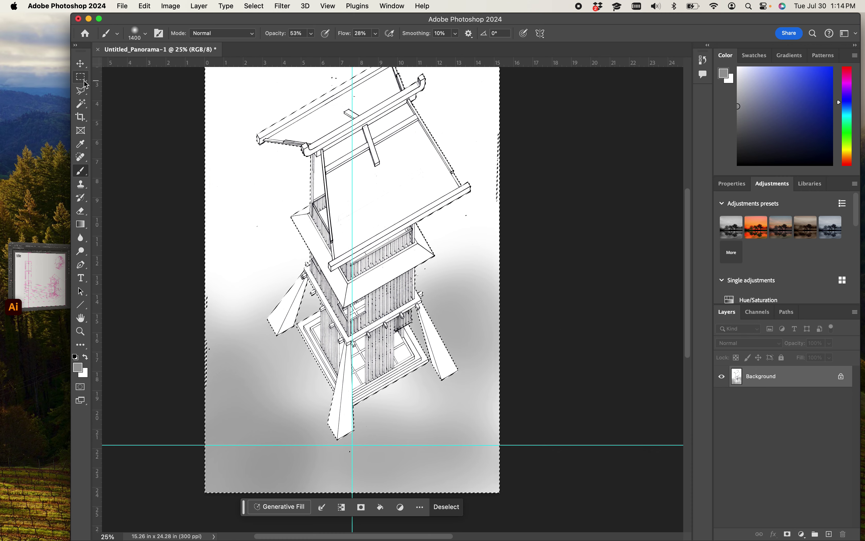
click(82, 94)
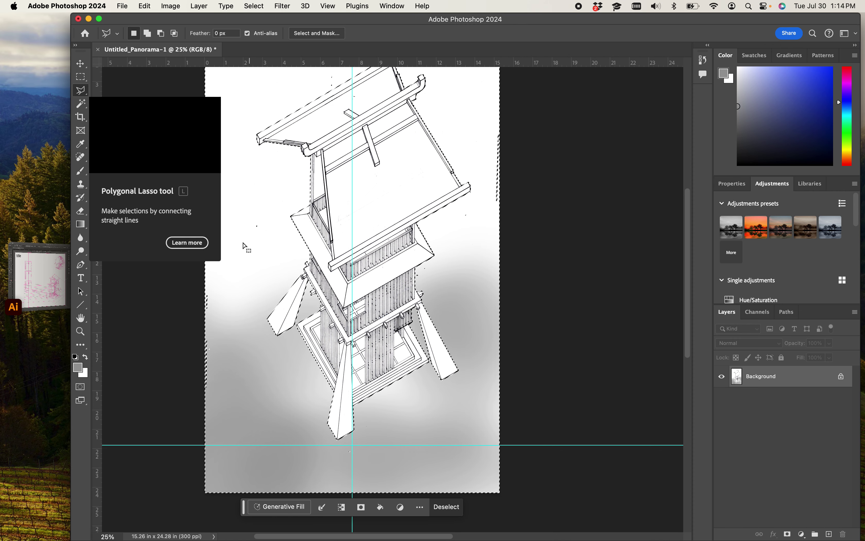
click(193, 310)
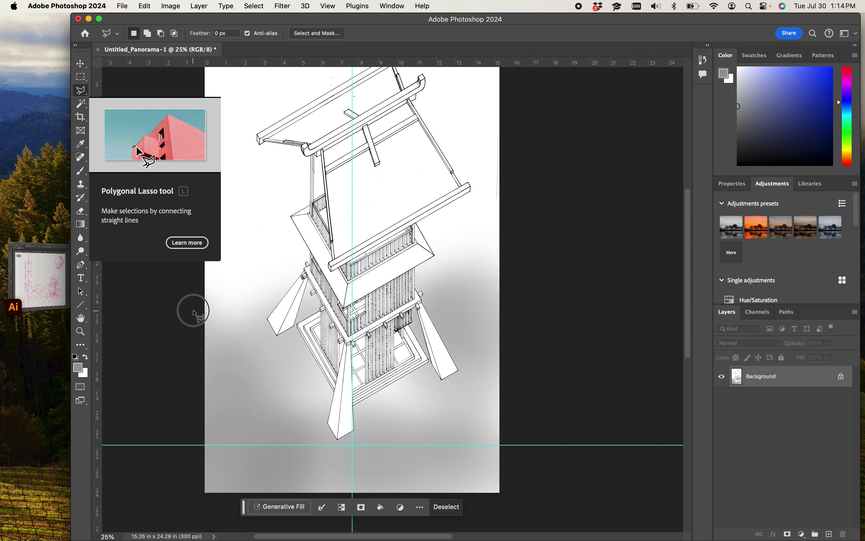
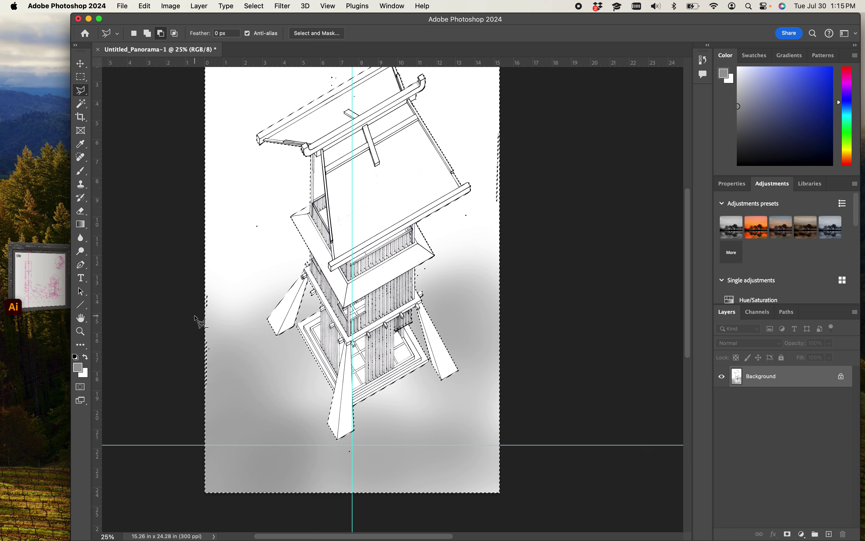
- Draw a polygonal selection around the upper page and tower, closing it at the starting point
click(370, 223)
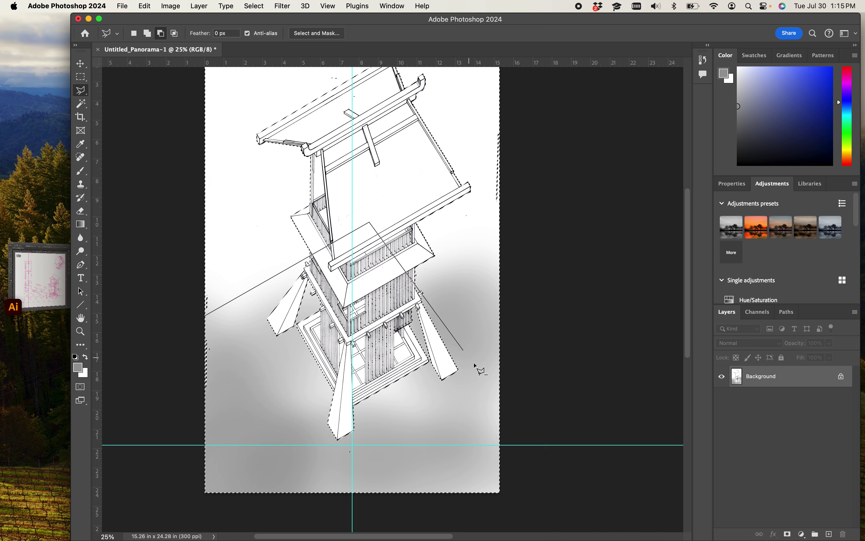
click(521, 428)
scroll(538, 304, up, 3)
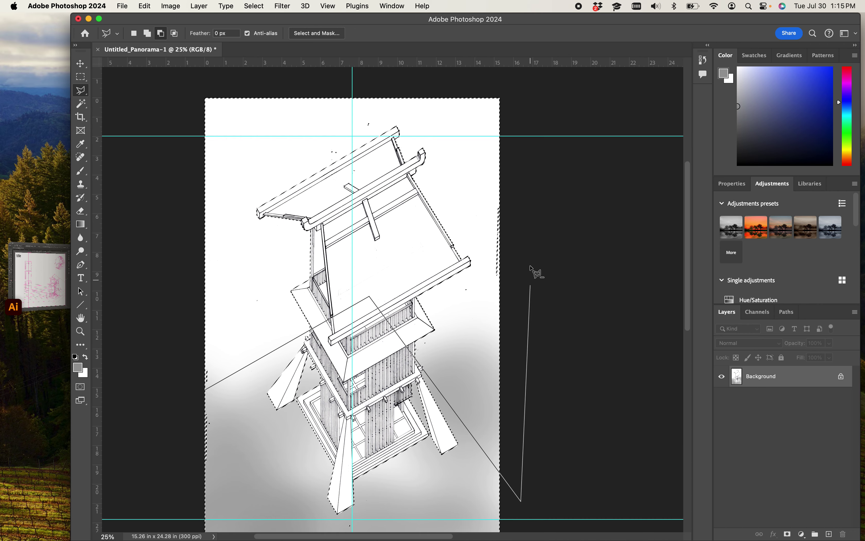
click(530, 83)
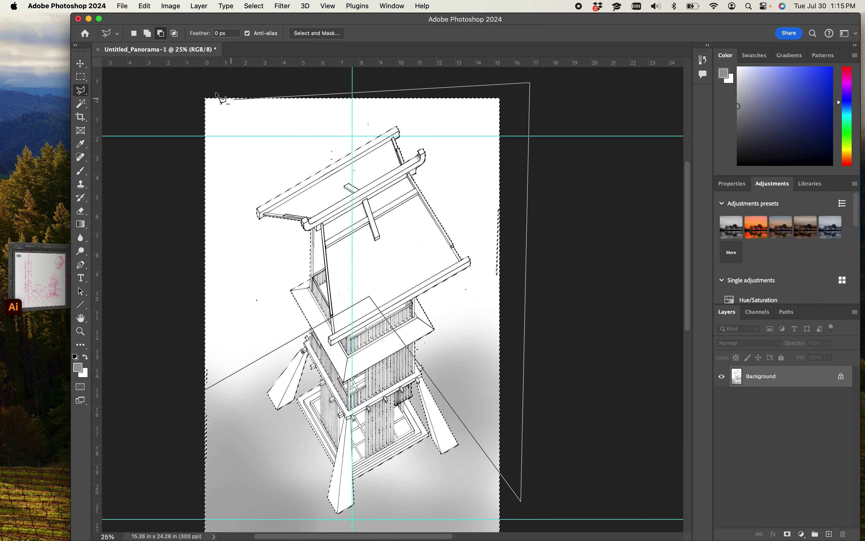
click(176, 85)
click(169, 437)
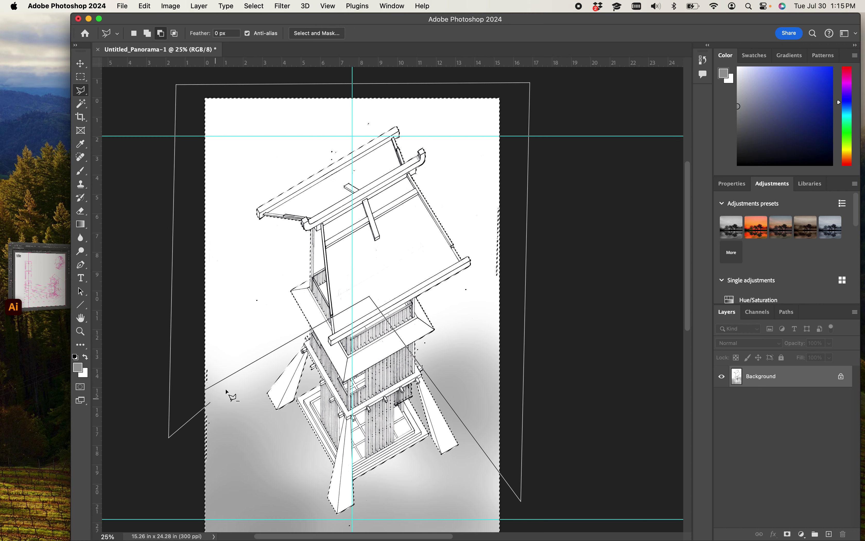
click(201, 391)
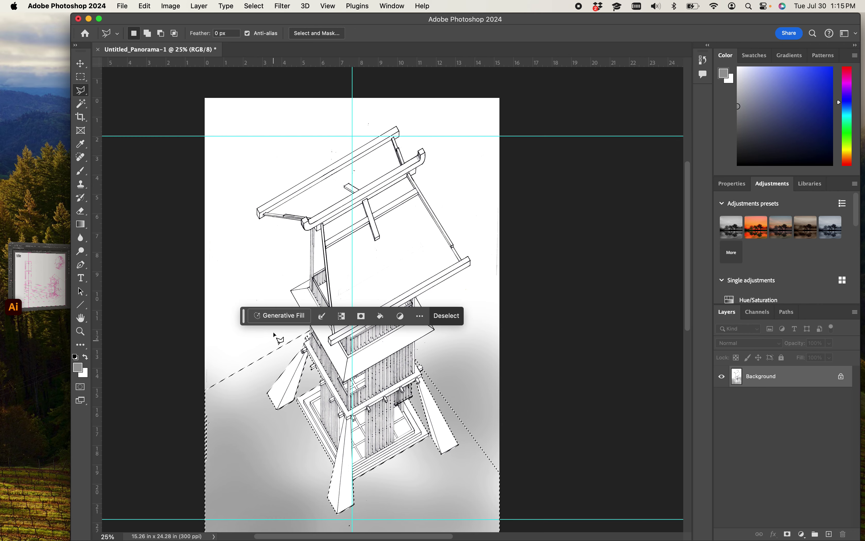
scroll(305, 364, down, 3)
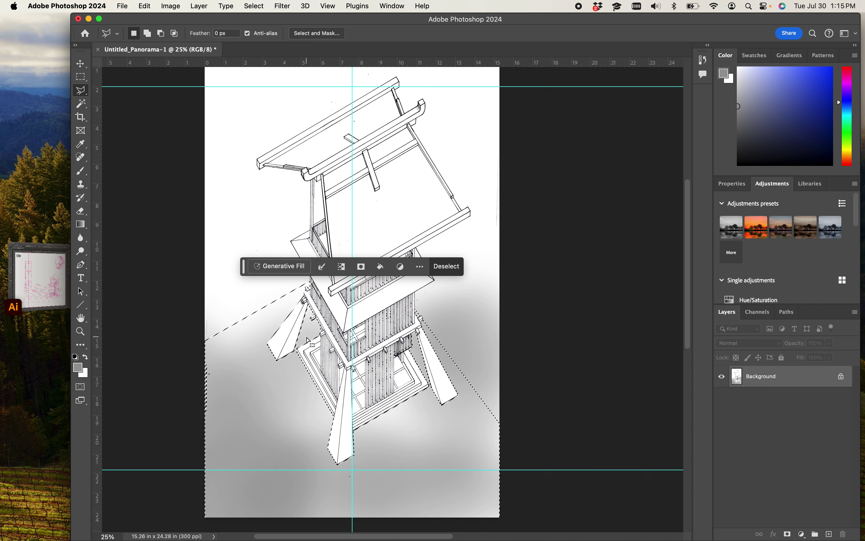
- Brush grey shading over the left of the selection with a soft 1400 px brush
key(b)
mouse_move(269, 334)
mouse_down()
mouse_move(231, 351)
mouse_move(285, 303)
mouse_move(232, 306)
mouse_up()
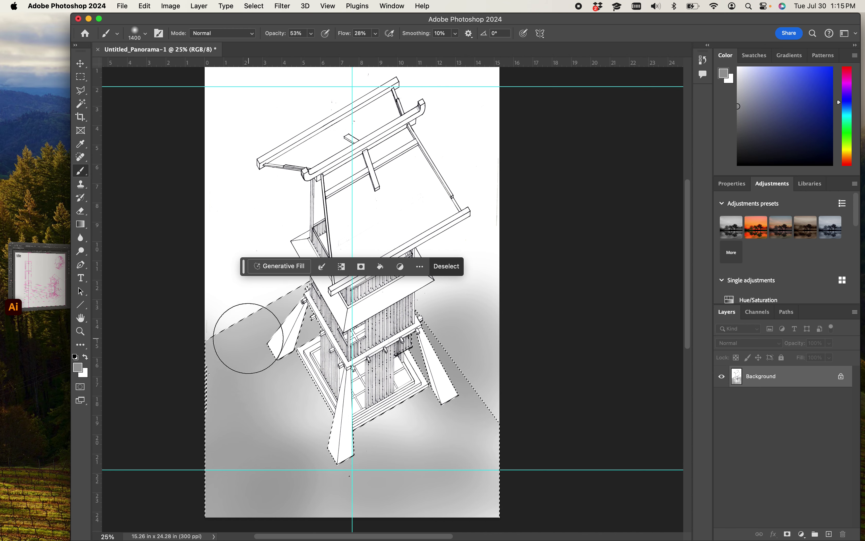
right_click(264, 356)
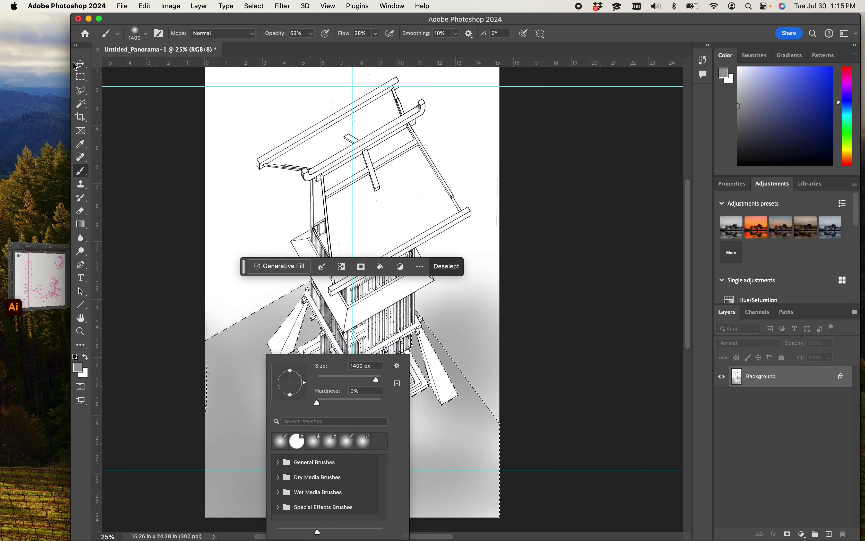
- Nudge the selected content with the Move tool and invert the selection
key(v)
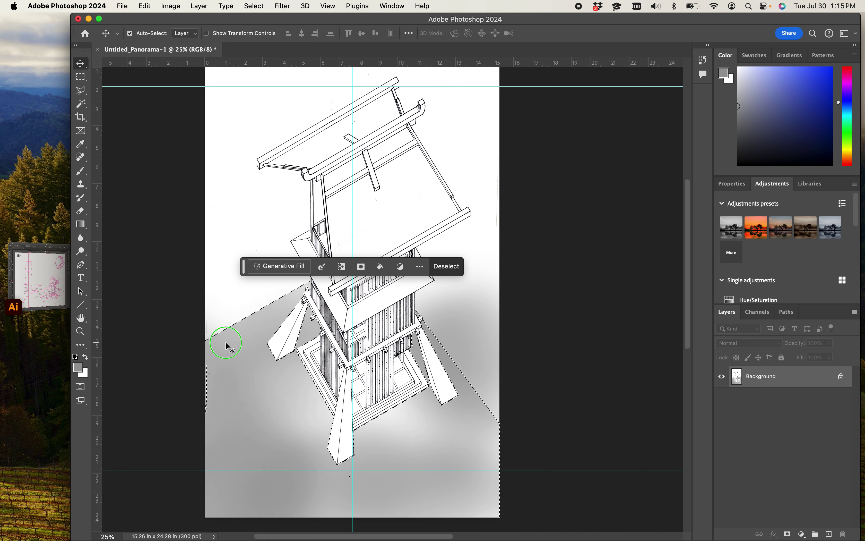
drag(225, 346, 210, 362)
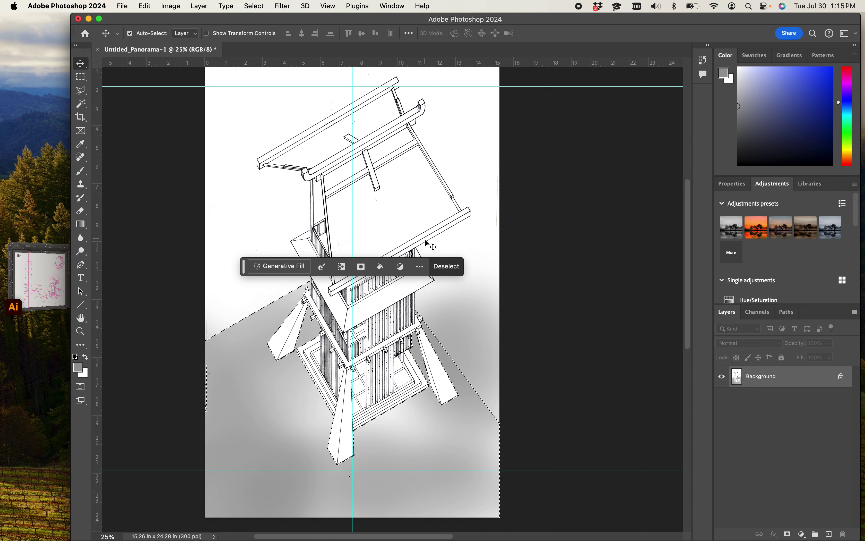
click(420, 268)
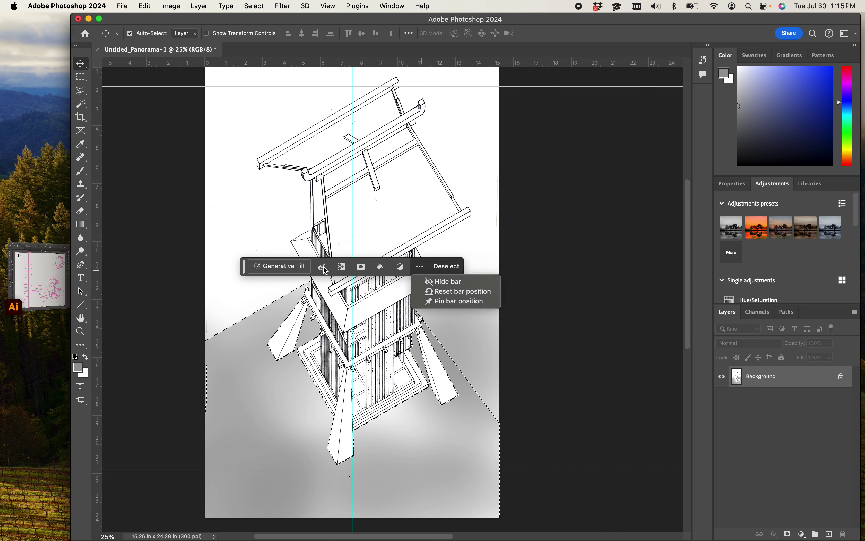
click(343, 271)
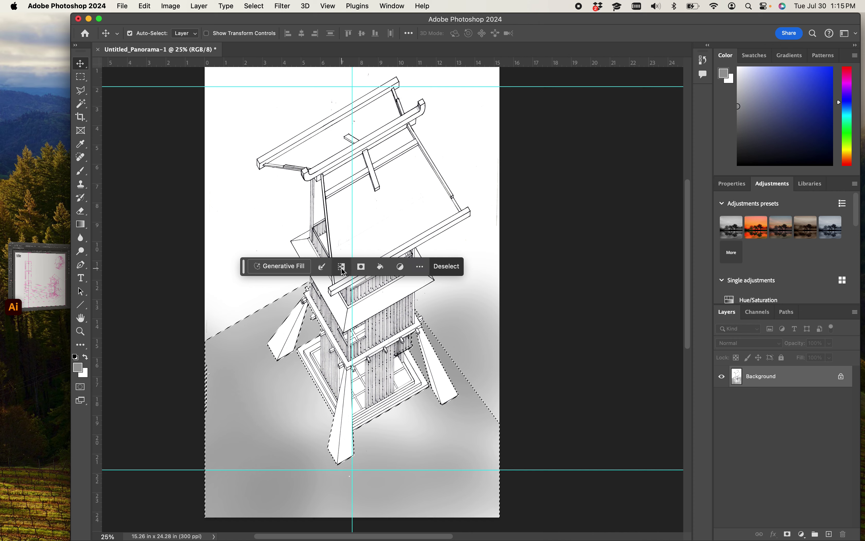
click(342, 268)
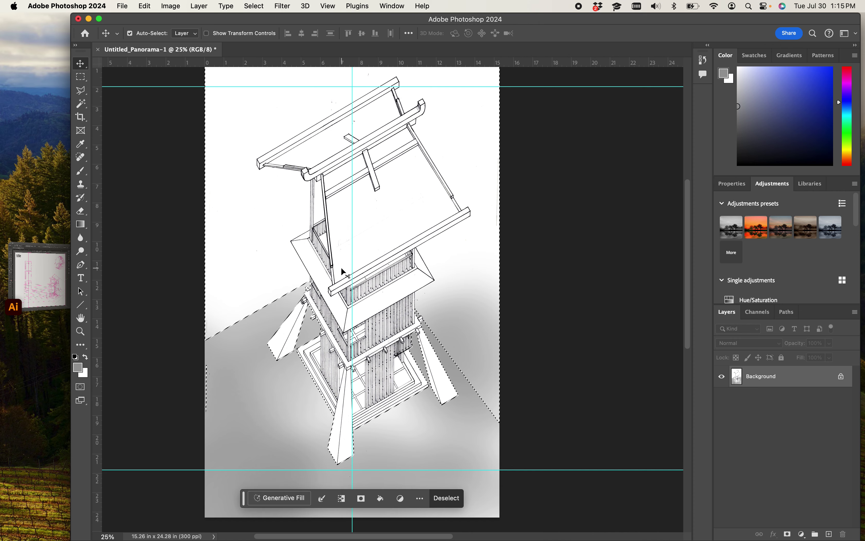
- Erase the diagonal grey band right of the tower's upper body back to white
key(e)
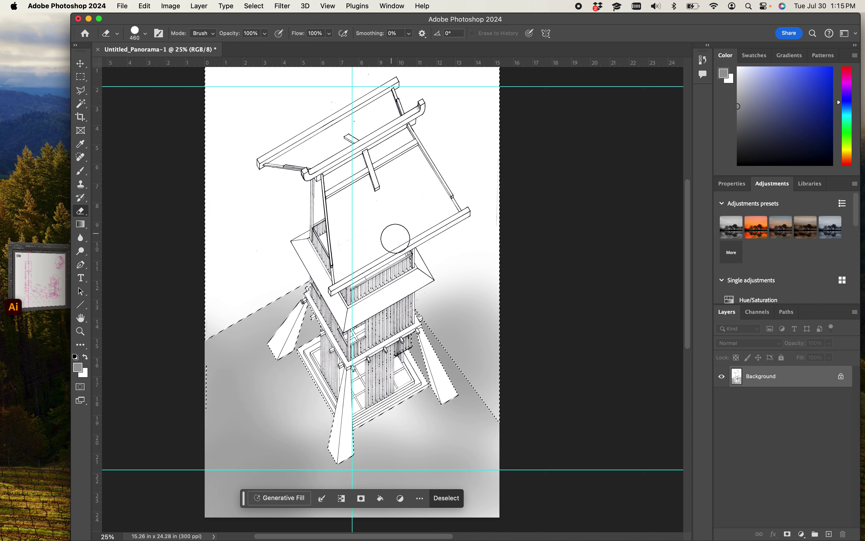
drag(433, 290, 337, 316)
key(super+z)
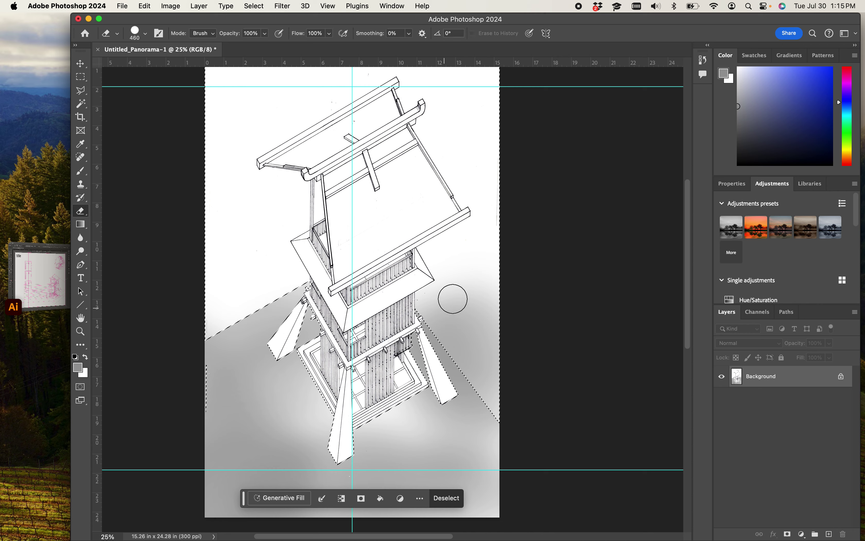
mouse_move(452, 296)
mouse_down()
mouse_move(502, 363)
mouse_move(484, 322)
mouse_move(485, 267)
mouse_move(476, 308)
mouse_move(426, 276)
mouse_up()
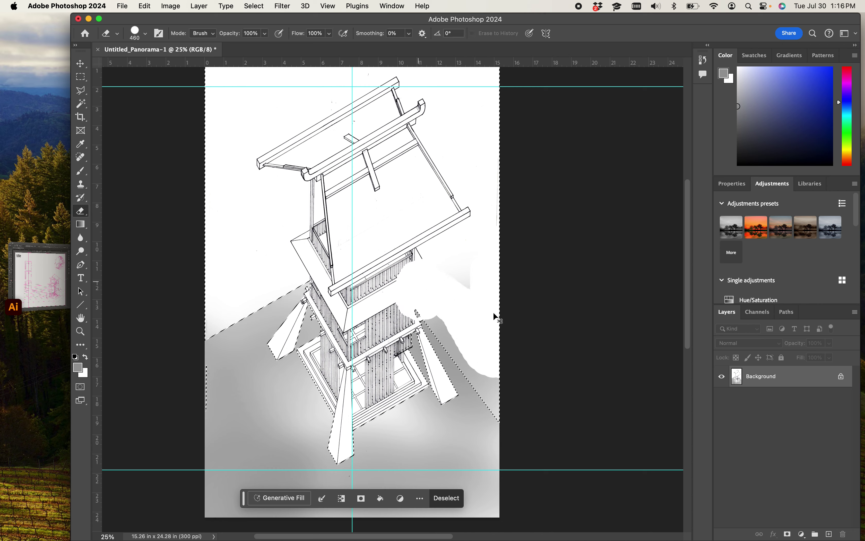
key(super+z)
mouse_move(446, 316)
mouse_down()
mouse_move(478, 395)
mouse_move(509, 419)
mouse_move(491, 368)
mouse_move(494, 280)
mouse_move(471, 346)
mouse_move(468, 286)
mouse_move(453, 317)
mouse_move(456, 274)
mouse_move(428, 295)
mouse_up()
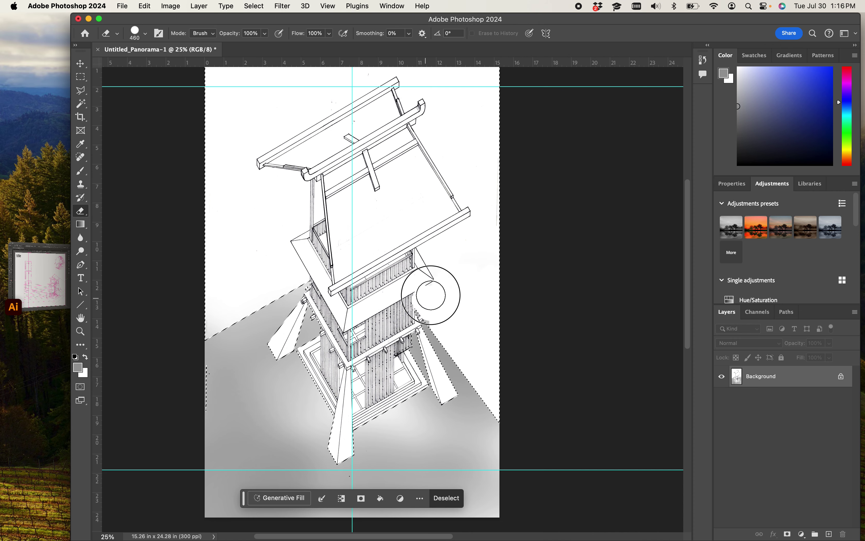
key(super+z)
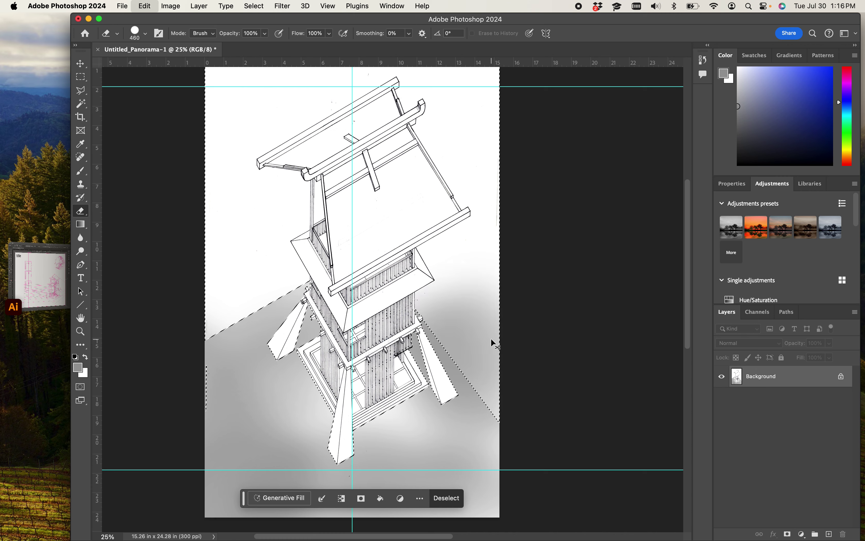
mouse_move(429, 295)
mouse_down()
mouse_move(503, 416)
mouse_move(502, 251)
mouse_move(469, 263)
mouse_move(449, 295)
mouse_move(483, 358)
mouse_move(497, 265)
mouse_move(480, 277)
mouse_move(474, 300)
mouse_move(425, 307)
mouse_up()
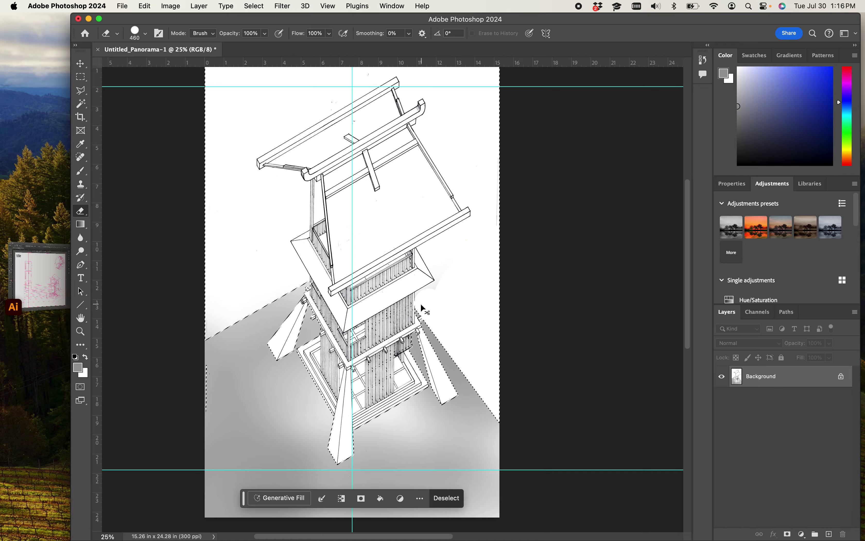
scroll(422, 307, up, 10)
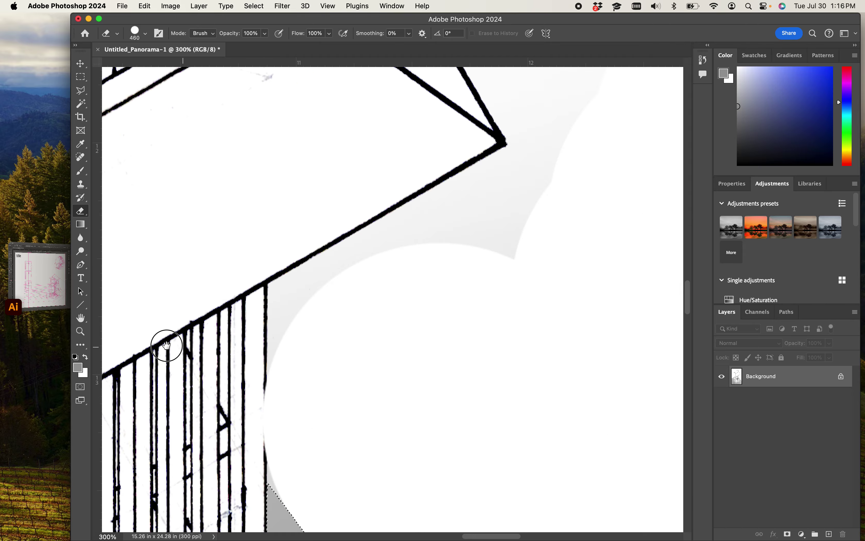
- With a 22 px eraser at 300% zoom, clean the grey fringes along the roof edges
drag(167, 345, 107, 222)
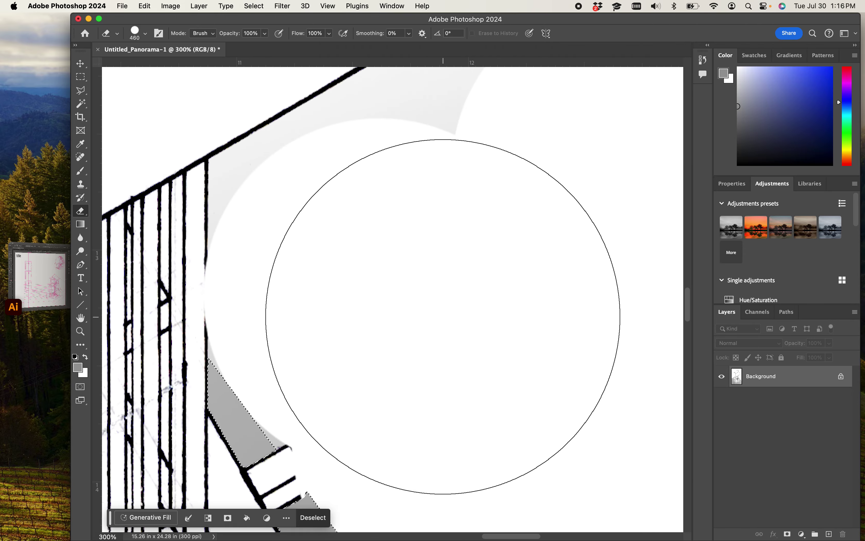
right_click(443, 316)
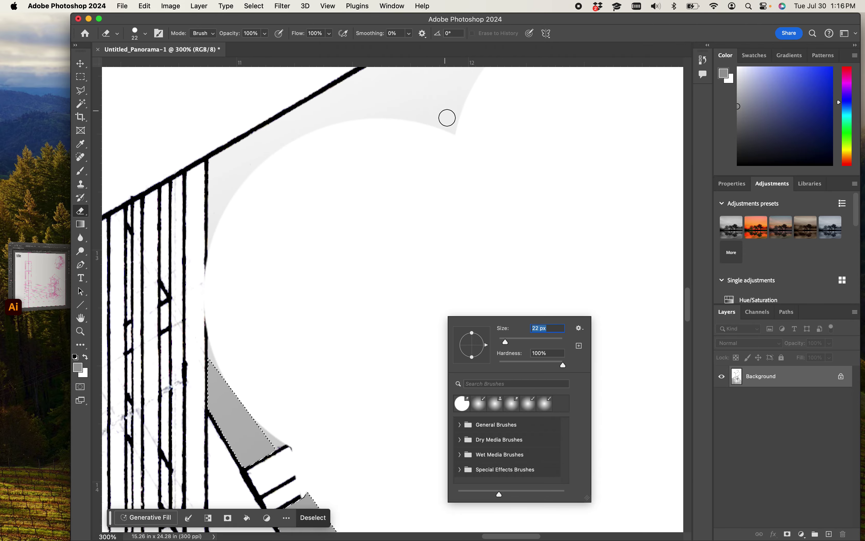
key(Return)
mouse_move(490, 116)
mouse_down()
mouse_move(335, 149)
mouse_move(486, 76)
mouse_move(350, 141)
mouse_move(394, 103)
mouse_move(412, 105)
mouse_move(234, 179)
mouse_move(218, 165)
mouse_move(203, 326)
mouse_move(208, 390)
mouse_up()
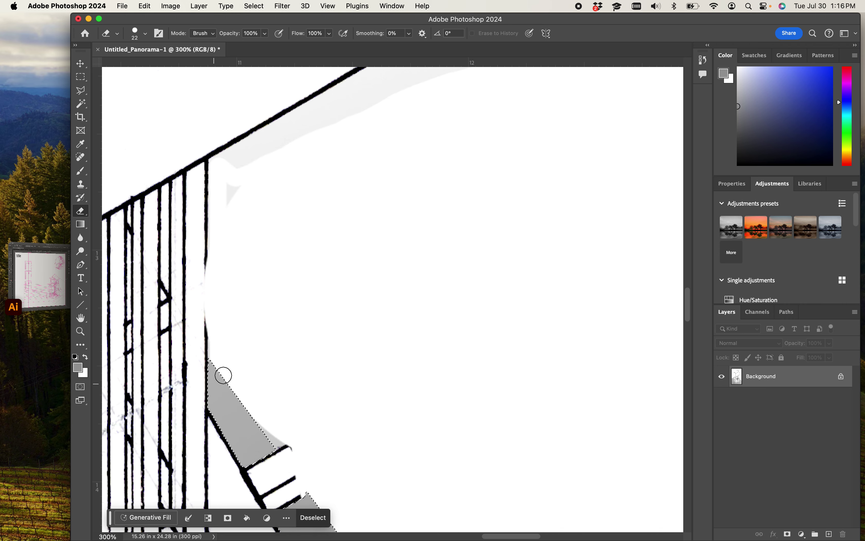
scroll(325, 358, up, 10)
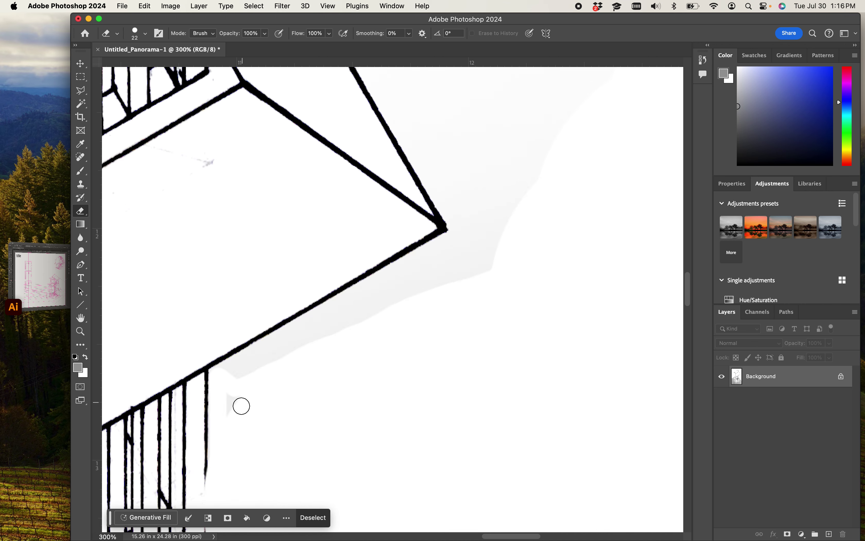
mouse_move(234, 404)
mouse_down()
mouse_move(233, 381)
mouse_move(390, 294)
mouse_move(470, 258)
mouse_move(485, 263)
mouse_move(325, 337)
mouse_move(506, 240)
mouse_up()
scroll(527, 228, up, 15)
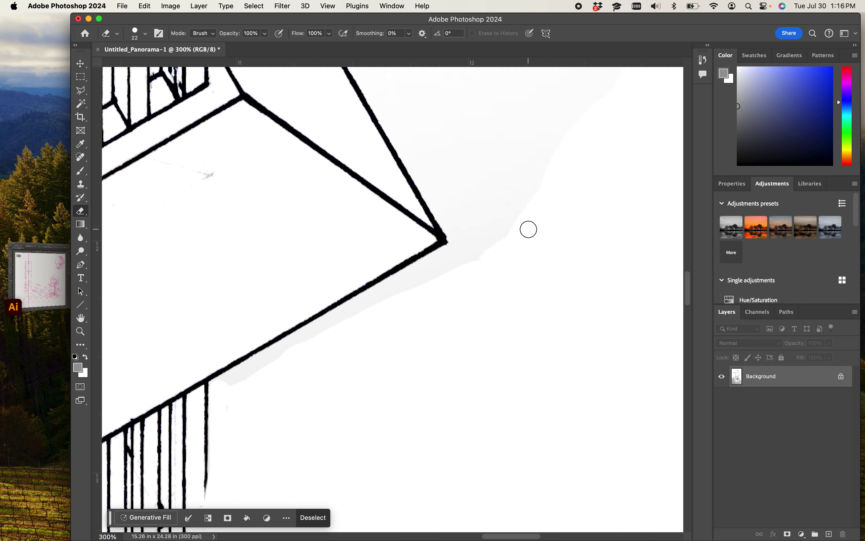
scroll(409, 339, down, 8)
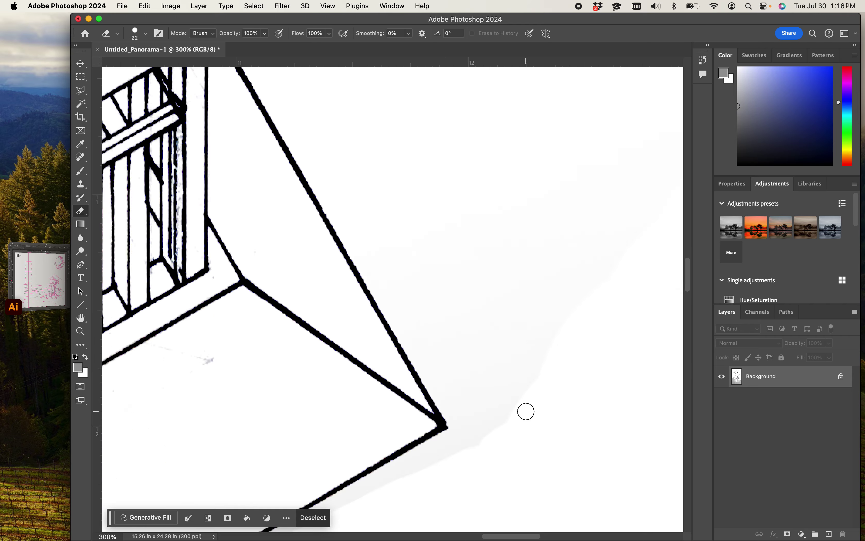
key(super+minus)
key(super+minus)
key(super+minus)
key(super+minus)
key(super+minus)
key(super+minus)
key(super+minus)
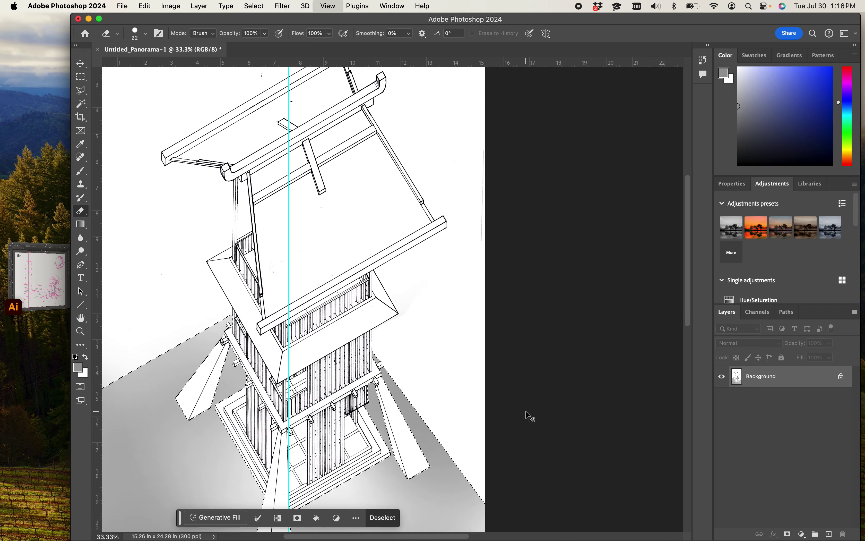
- Deselect, add an empty Layer 1, and unlock the Background as Layer 0
key(super+plus)
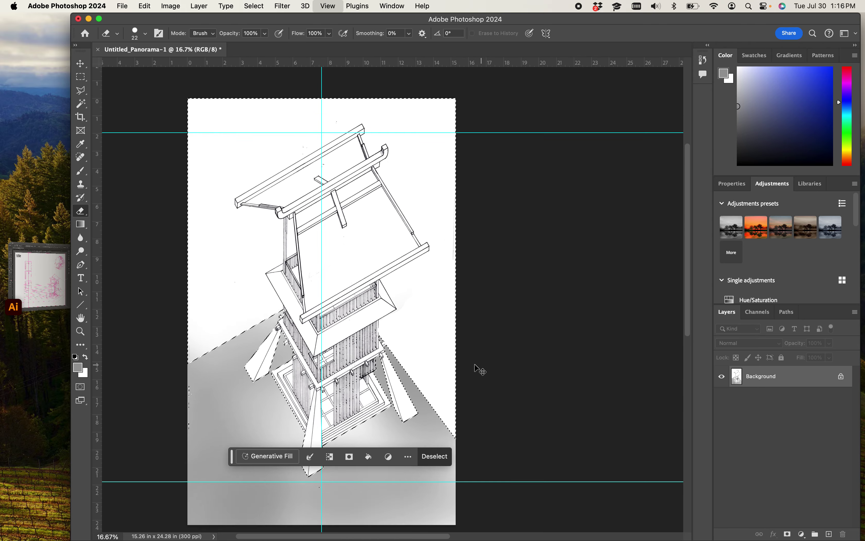
scroll(547, 293, down, 3)
key(super+d)
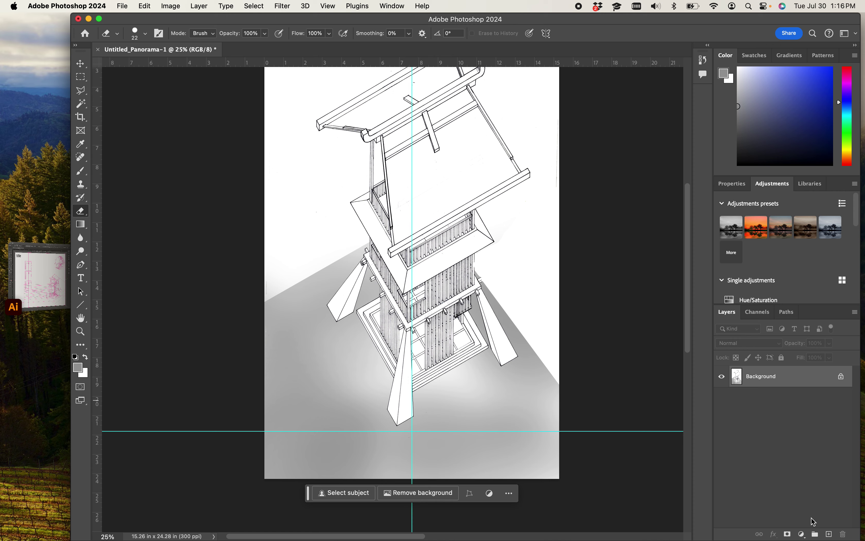
click(830, 534)
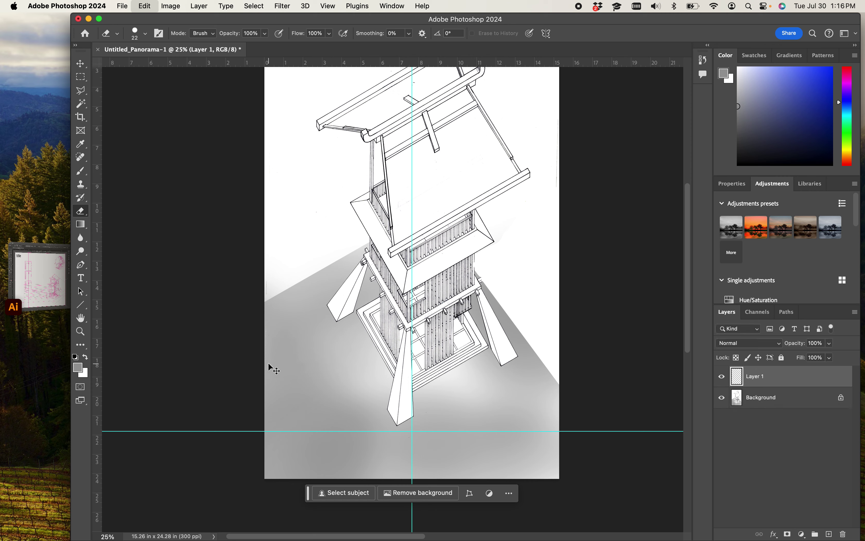
click(767, 401)
click(844, 403)
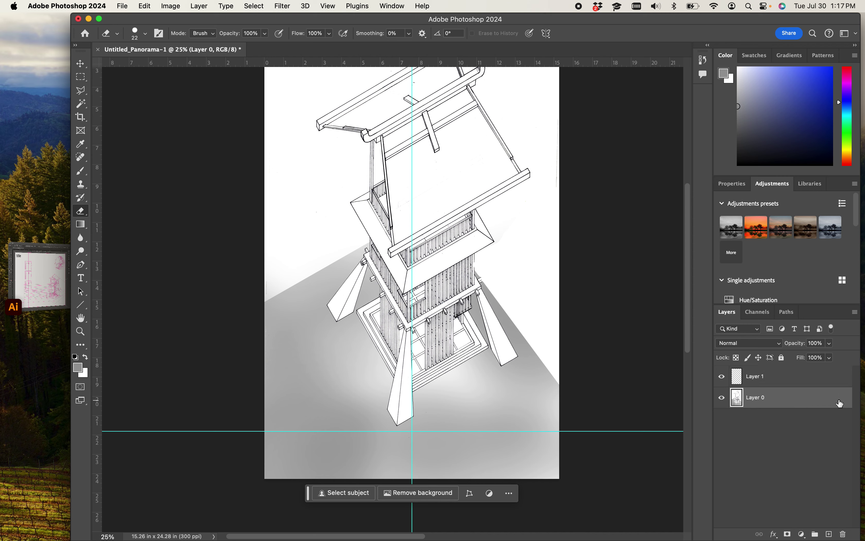
- Copy the drawing onto Layer 2 and toggle eye icons so Layer 2 stays hidden
click(759, 378)
key(super+v)
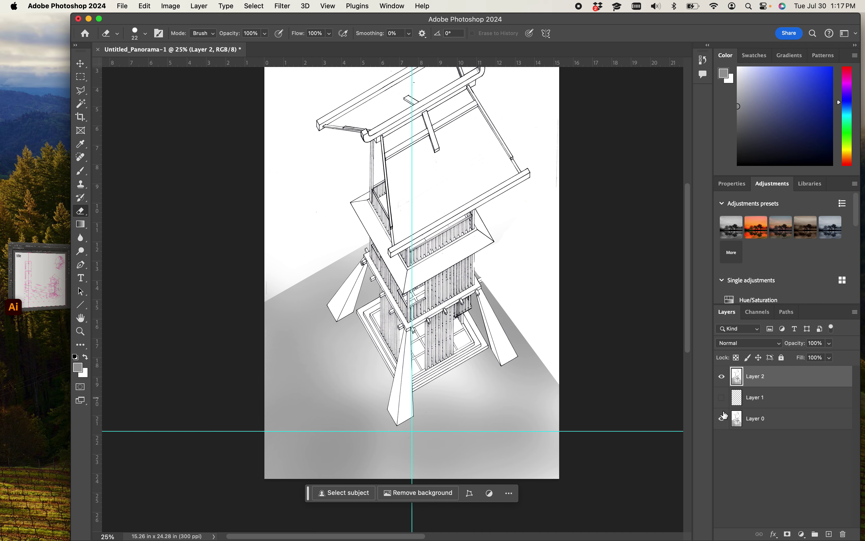
click(724, 420)
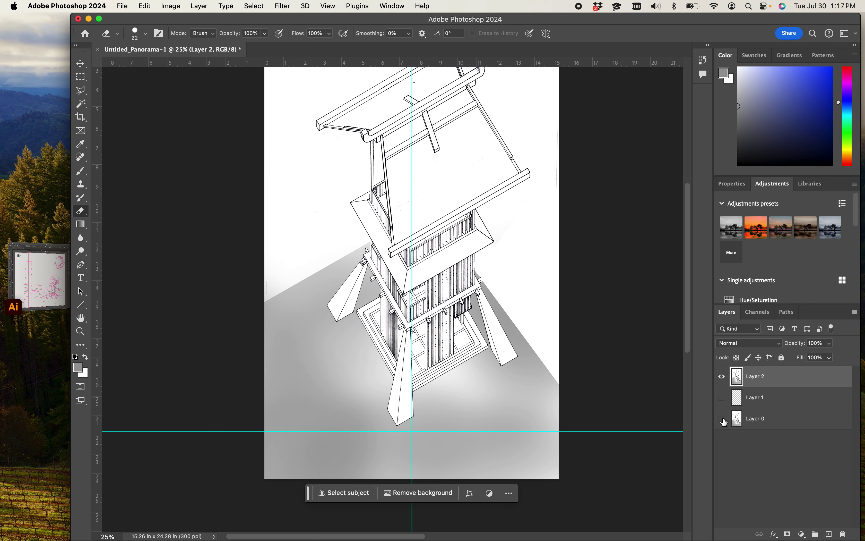
click(722, 377)
click(722, 377)
click(723, 377)
click(722, 377)
click(722, 398)
click(723, 419)
- Zoom out to the whole image and switch to the Illustrator layout
scroll(448, 323, up, 3)
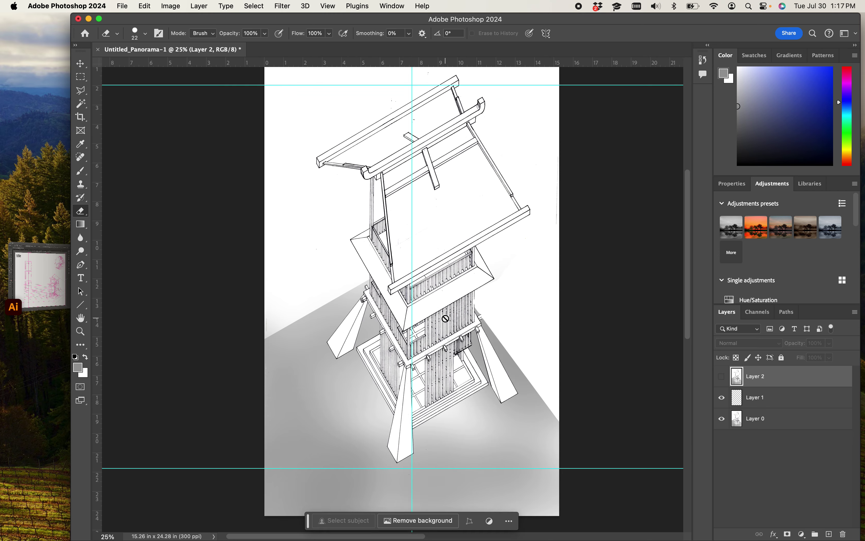
key(super+minus)
key(super+minus)
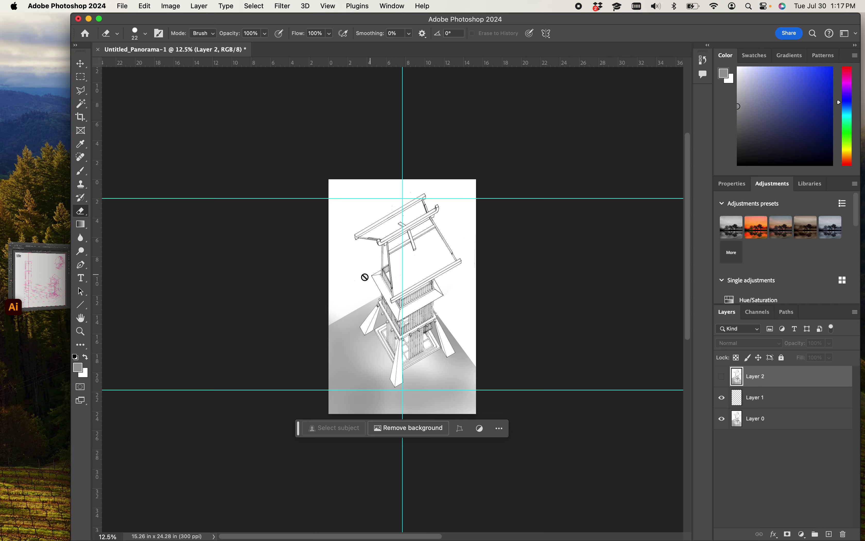
click(59, 284)
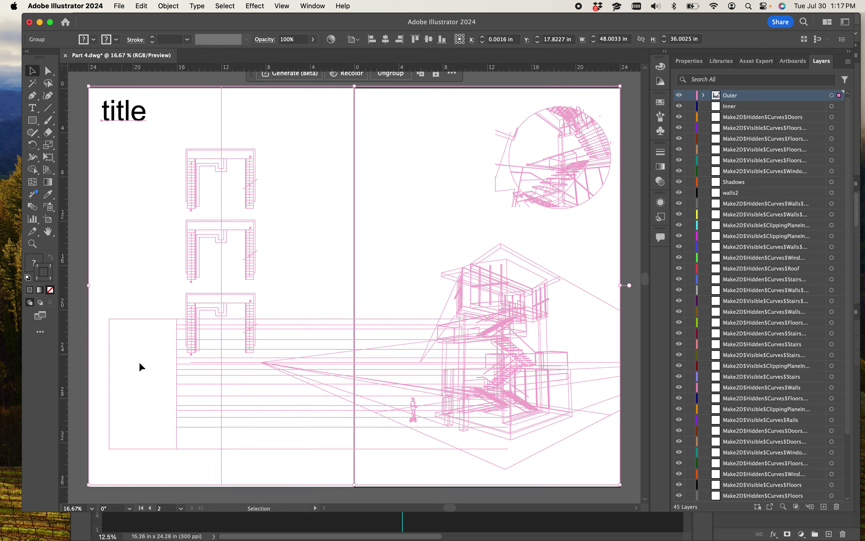
- Scroll the Part 4.dwg artboard in Illustrator, then return to the Photoshop tower document
scroll(117, 367, up, 2)
scroll(152, 367, up, 5)
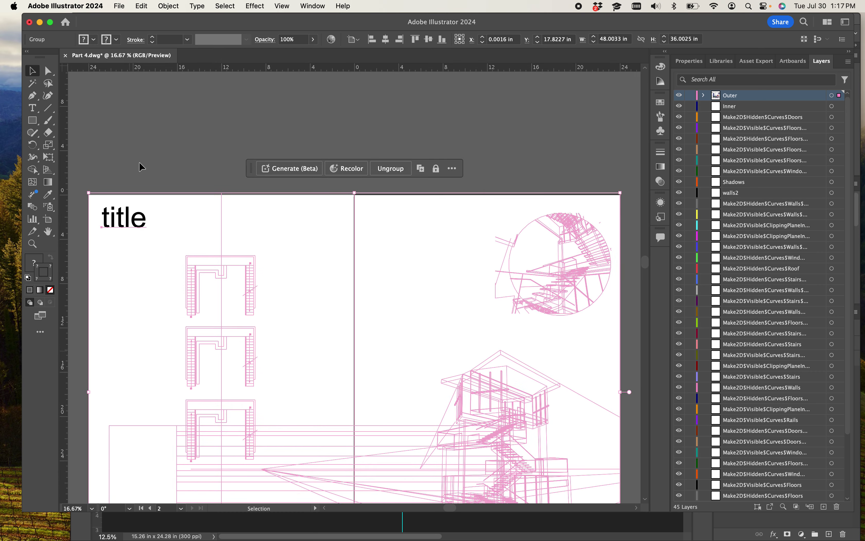
click(54, 93)
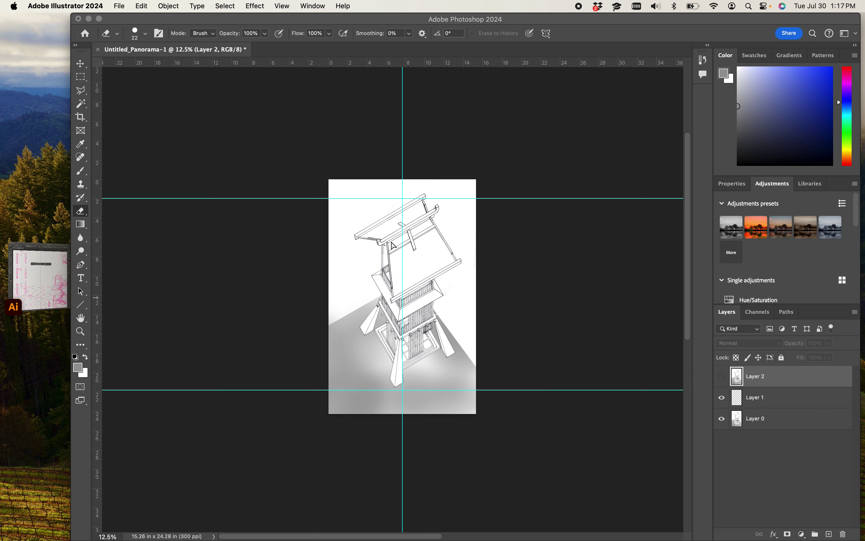
click(230, 247)
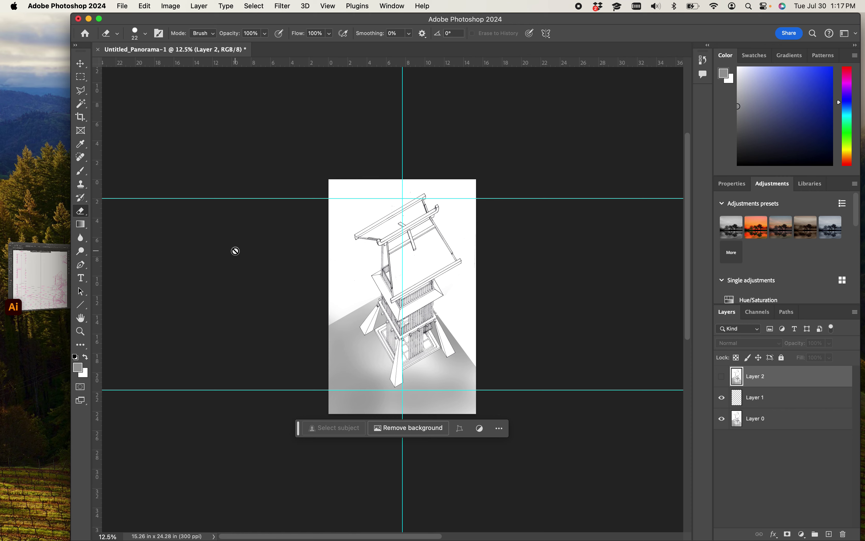
key(super+equal)
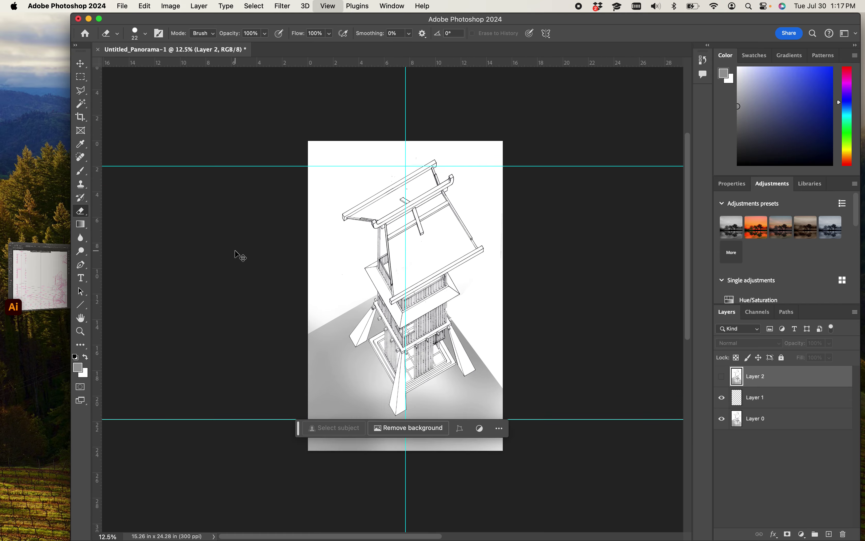
scroll(463, 241, right, 5)
scroll(463, 242, down, 2)
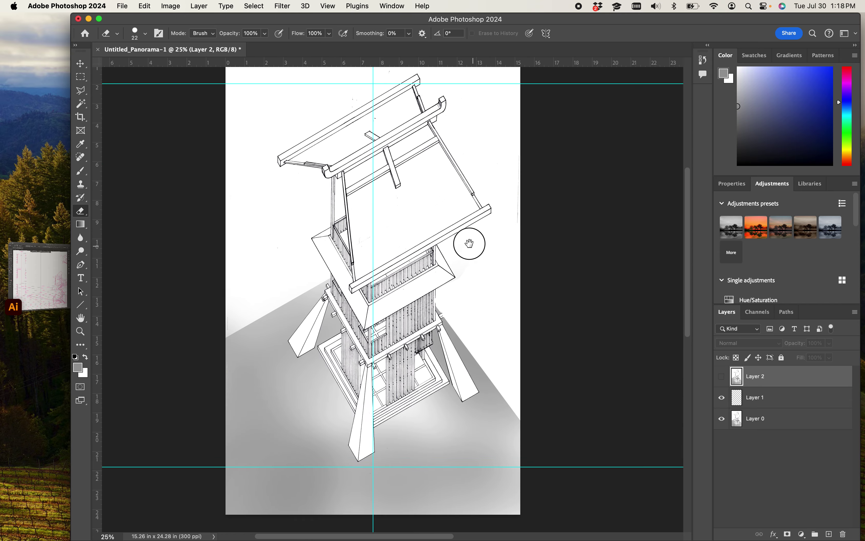
click(617, 251)
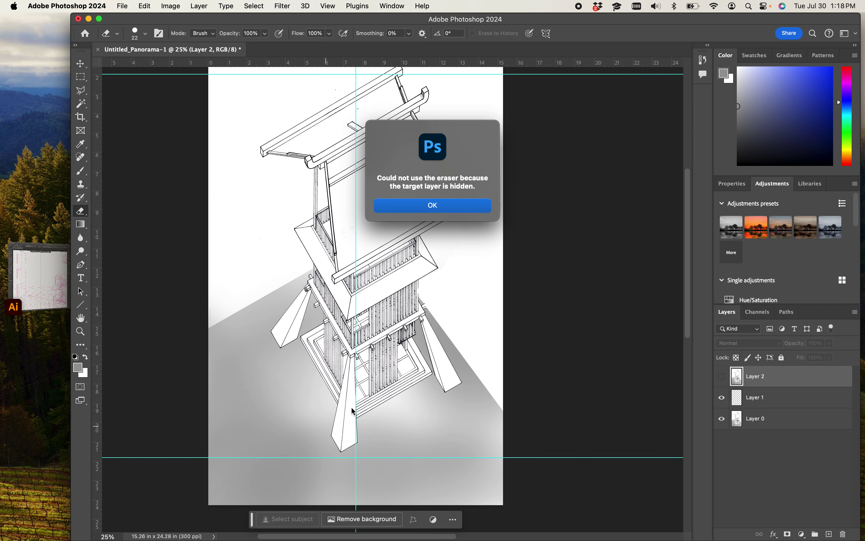
click(431, 209)
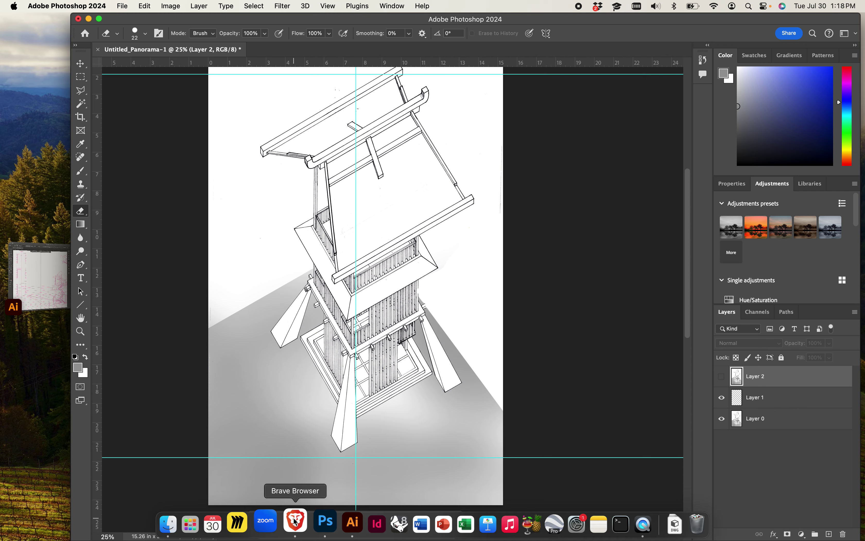
click(295, 521)
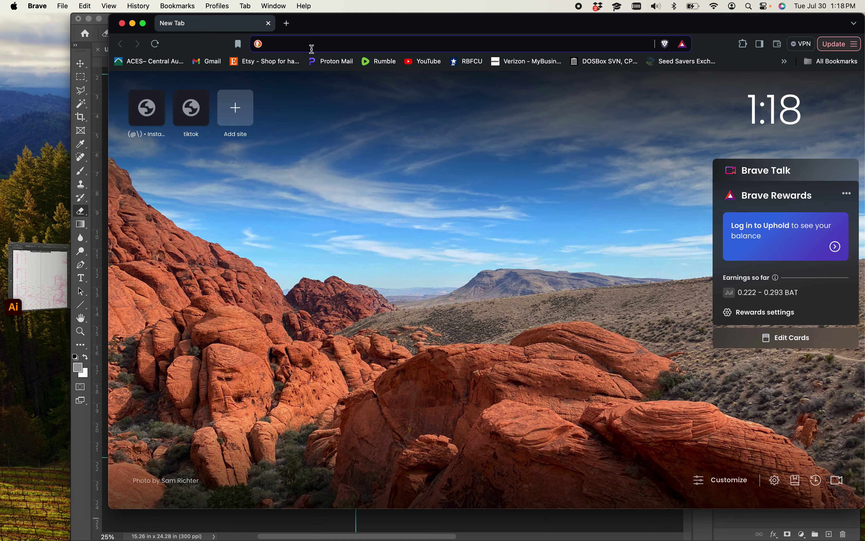
- Go to Google Images and search for 'sky texture'
text(googleimages)
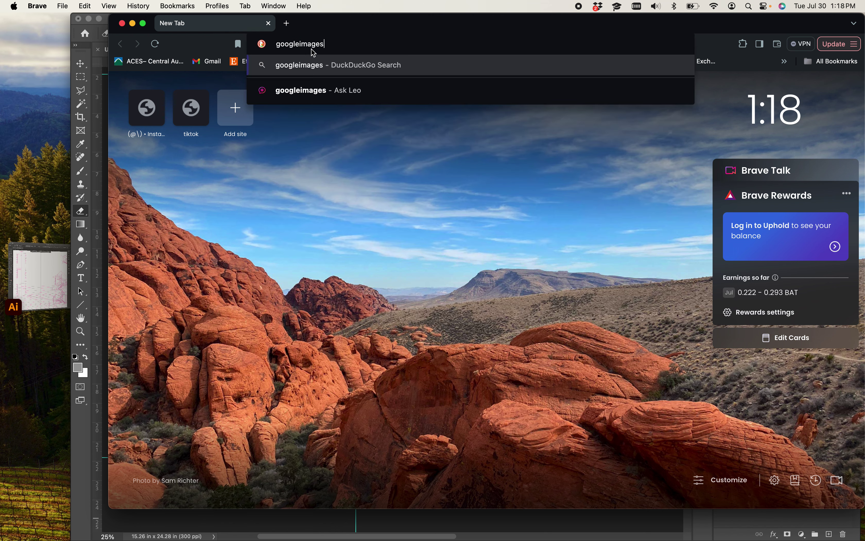
key(Return)
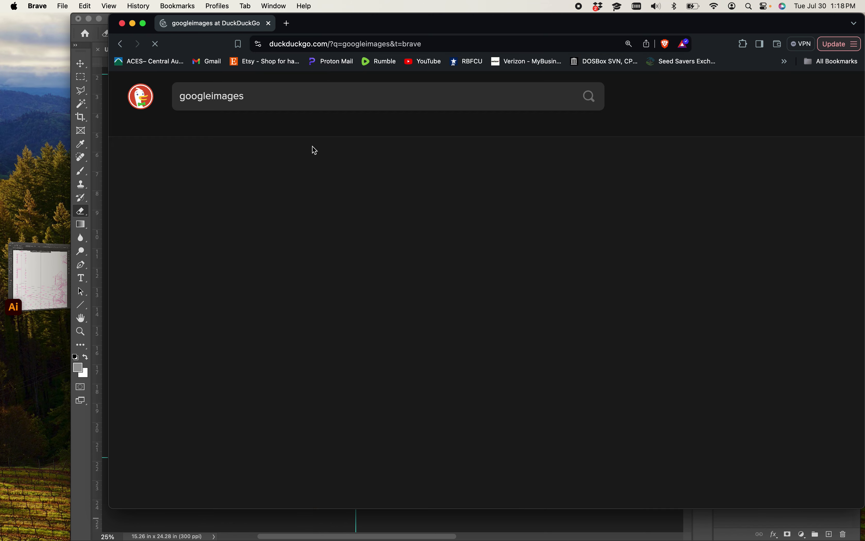
click(260, 198)
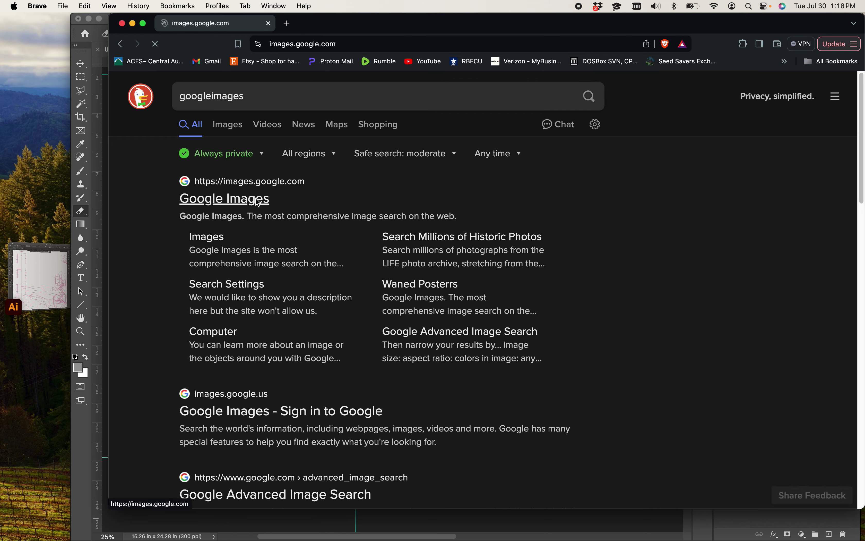
text(sk)
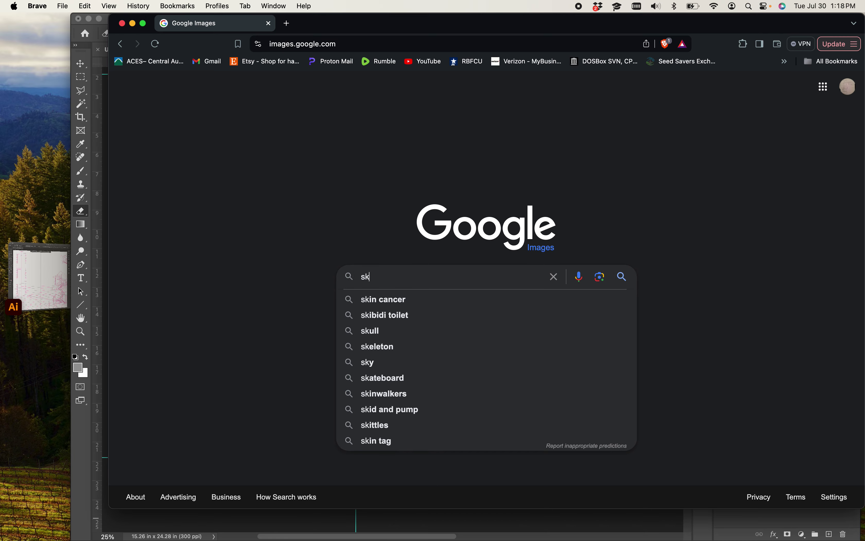
text(y texture)
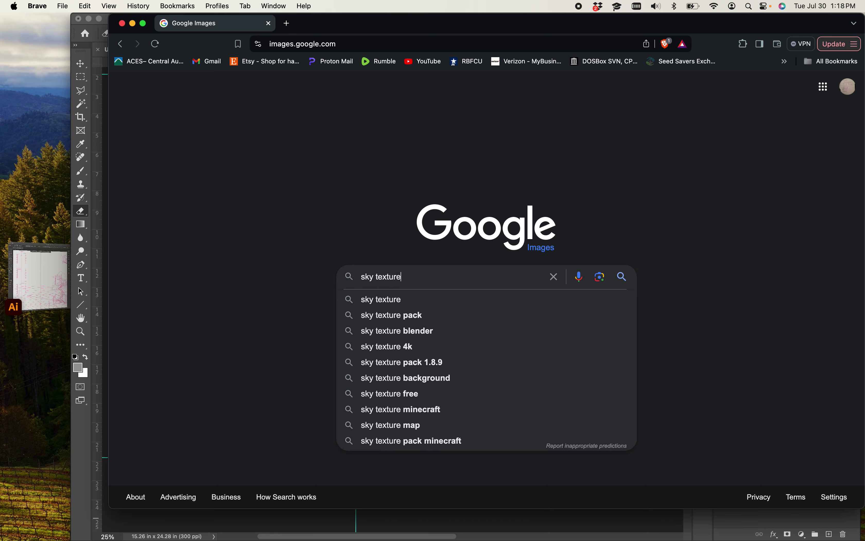
key(Return)
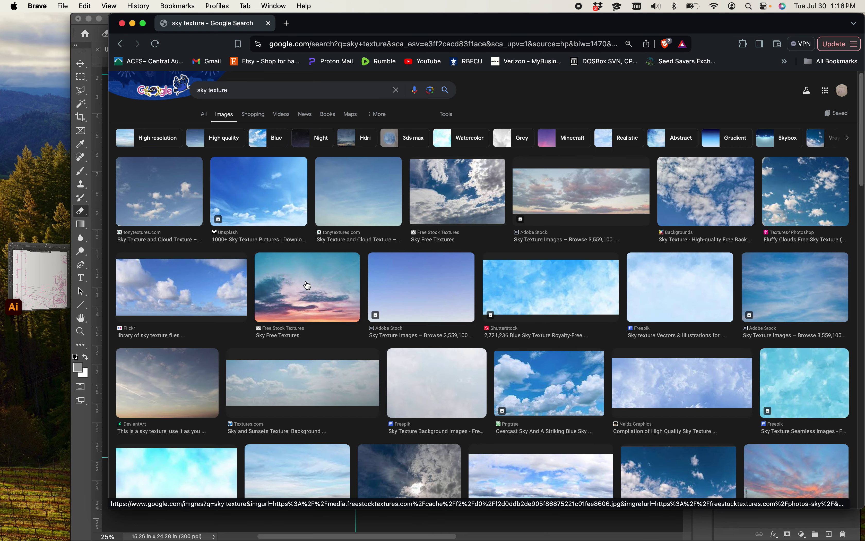
- Preview sky thumbnails and open the Free Stock Textures sunset sky's source page
click(193, 304)
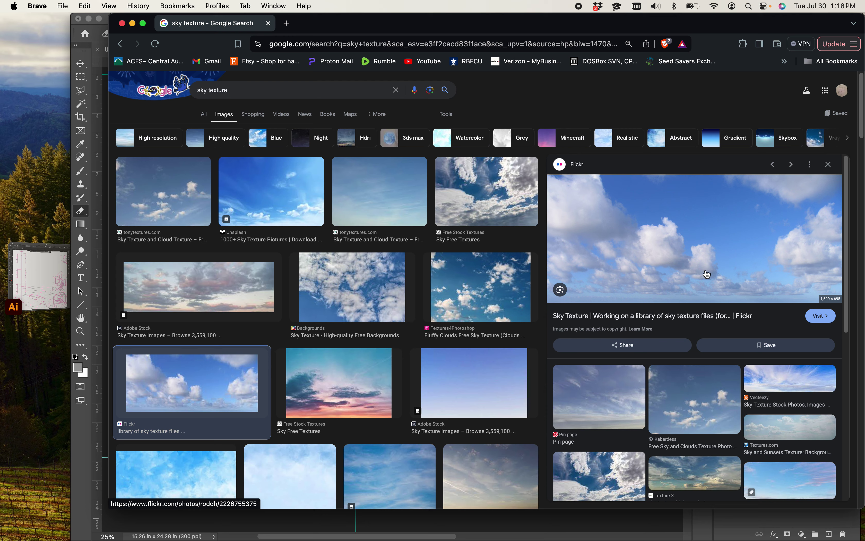
click(501, 303)
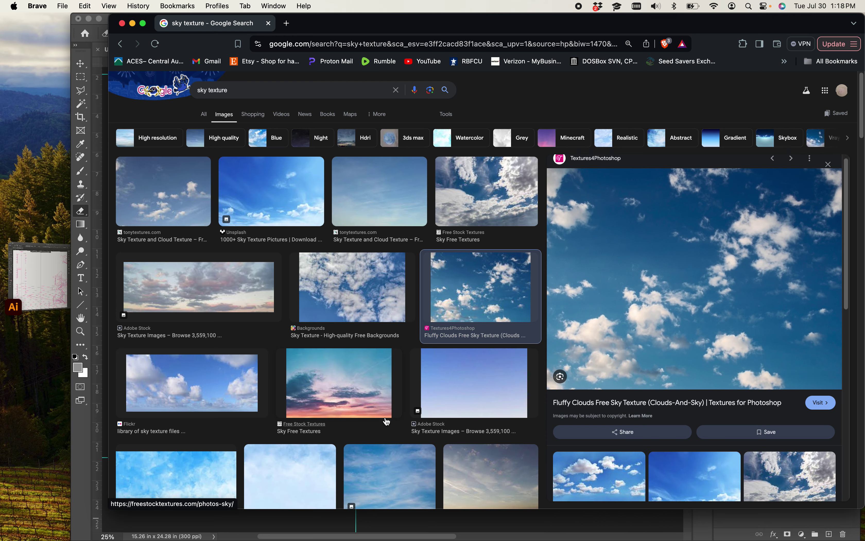
click(363, 395)
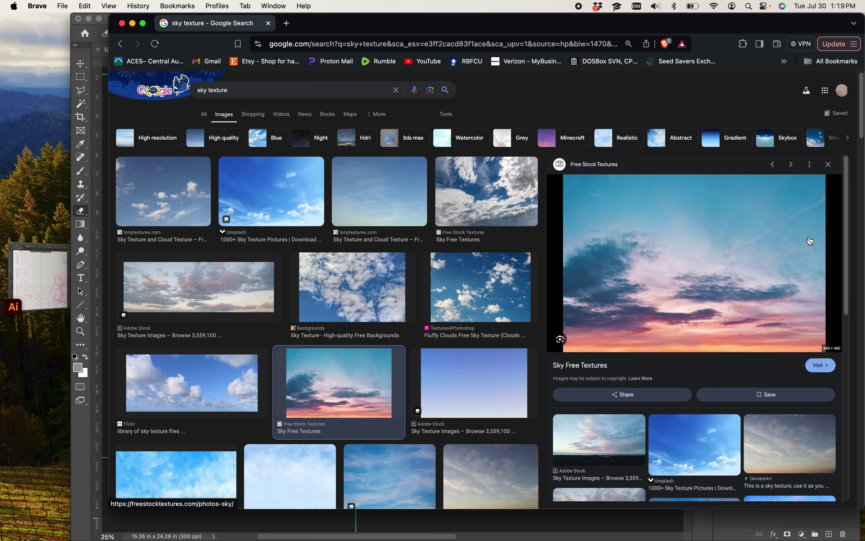
click(663, 276)
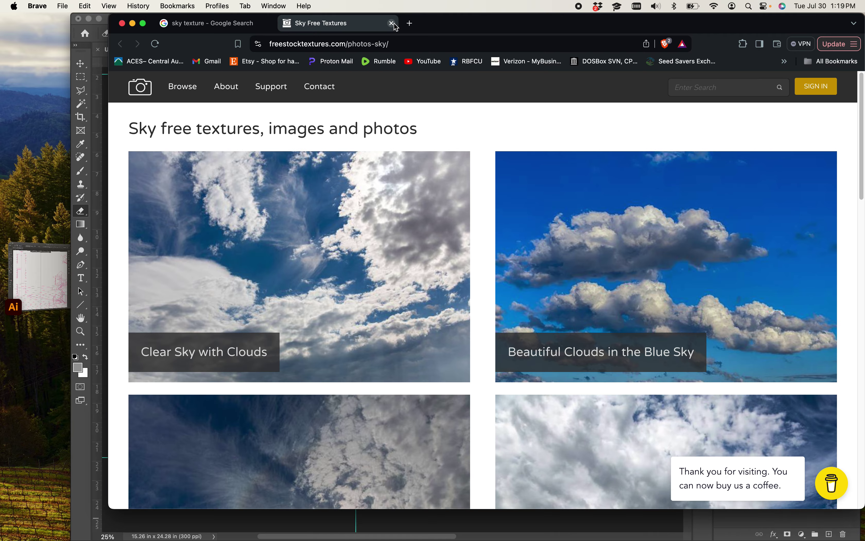
- Open the full-size sunset sky image in its own browser tab
scroll(316, 275, down, 5)
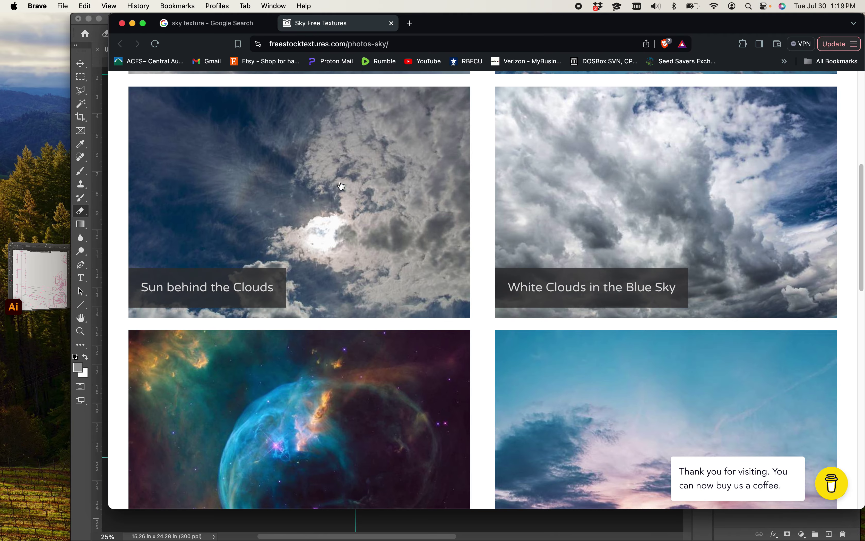
scroll(339, 184, up, 5)
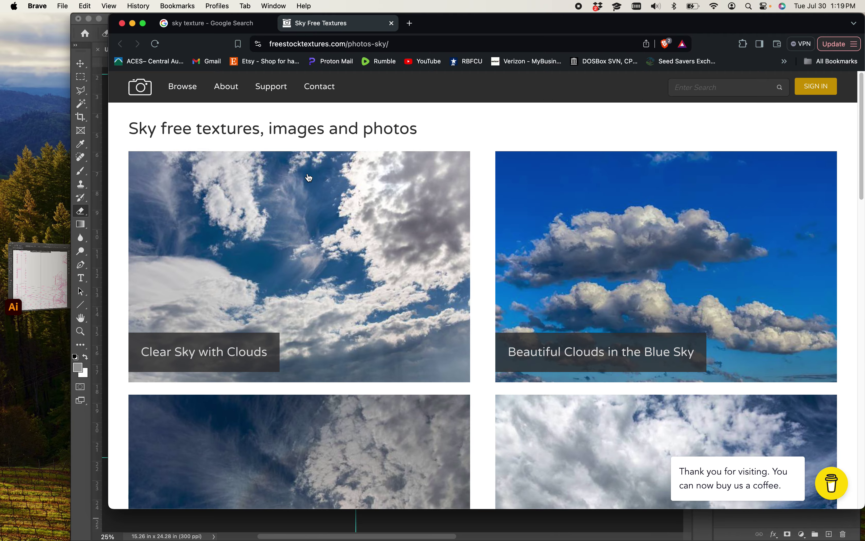
click(391, 23)
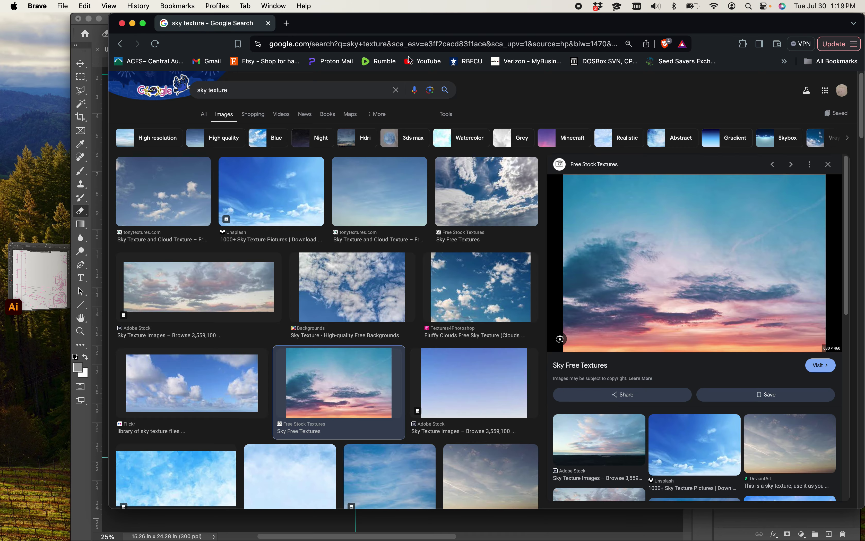
right_click(633, 259)
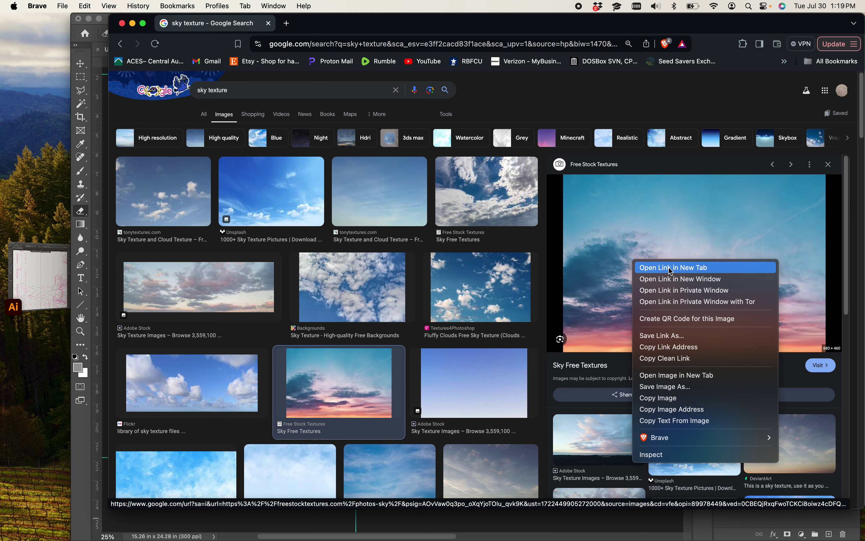
click(667, 375)
click(364, 24)
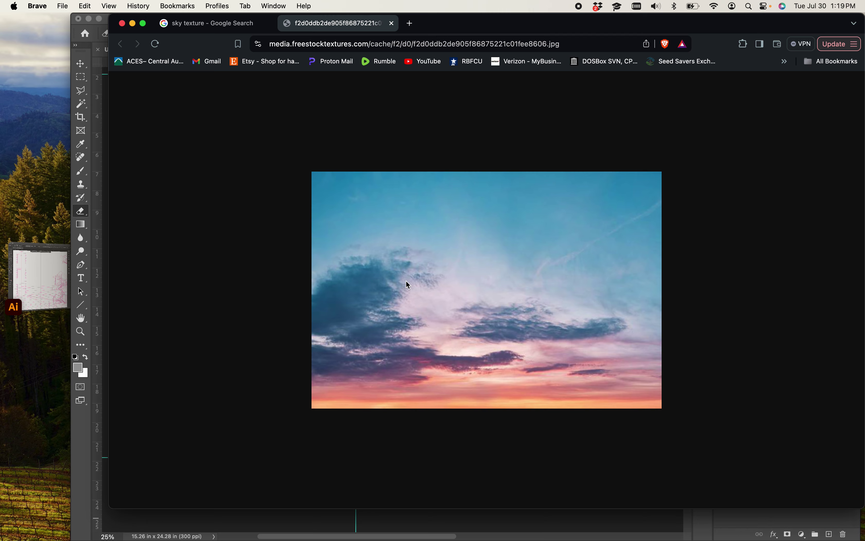
- Save the sky image as Sky.jpg on the Desktop and minimize Brave
right_click(394, 293)
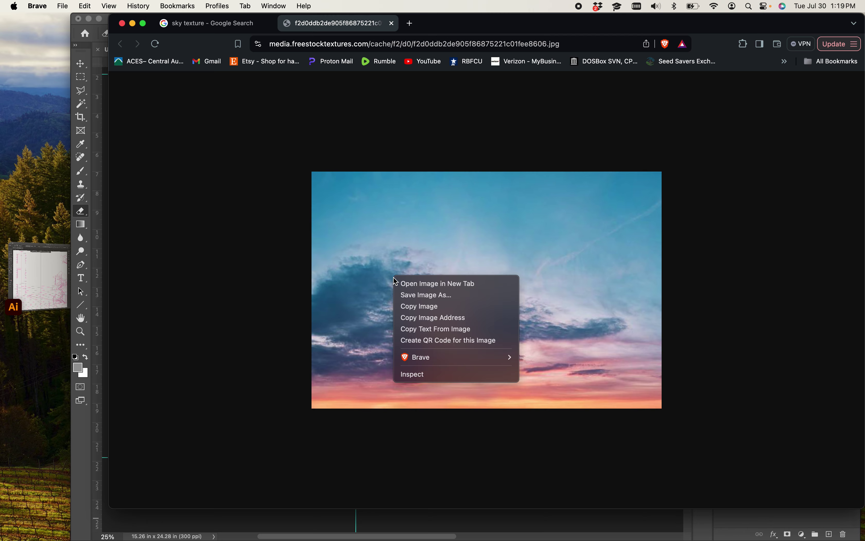
click(415, 296)
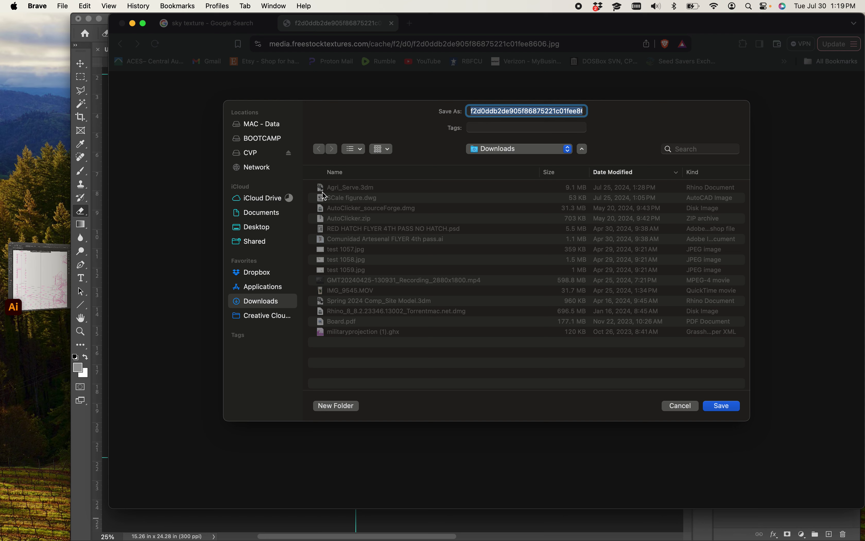
text(Sky)
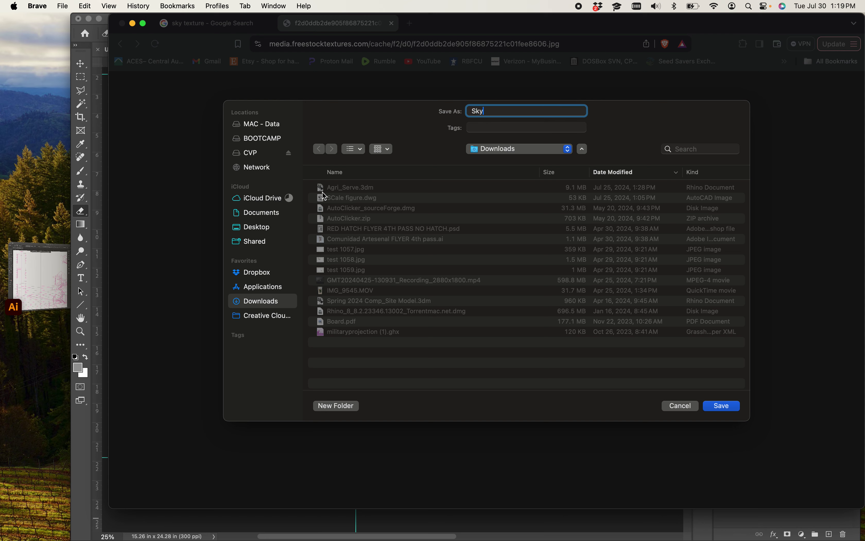
click(258, 231)
click(725, 408)
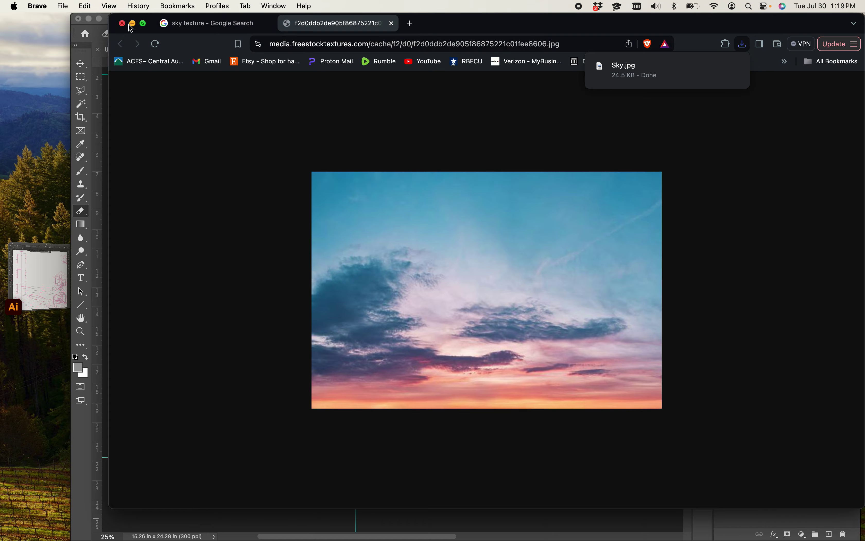
click(131, 24)
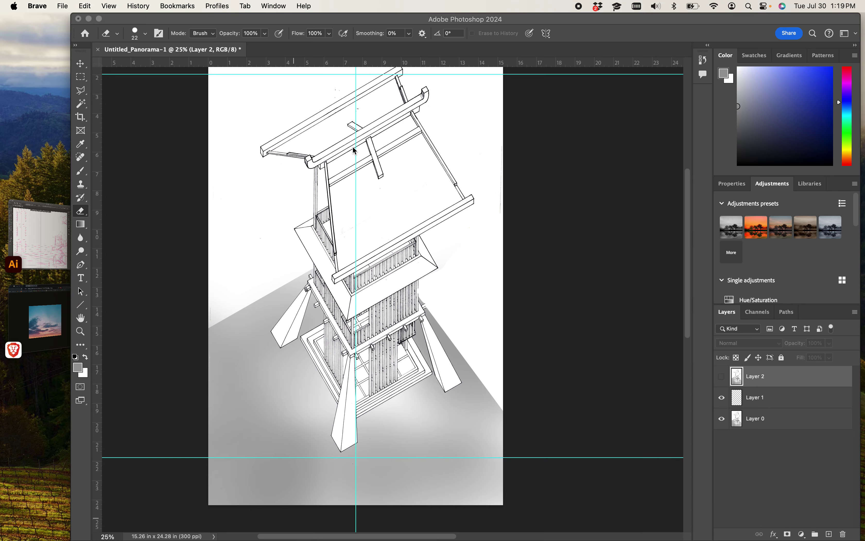
- Bring Photoshop forward and zoom in on the top of the tower
scroll(353, 146, up, 5)
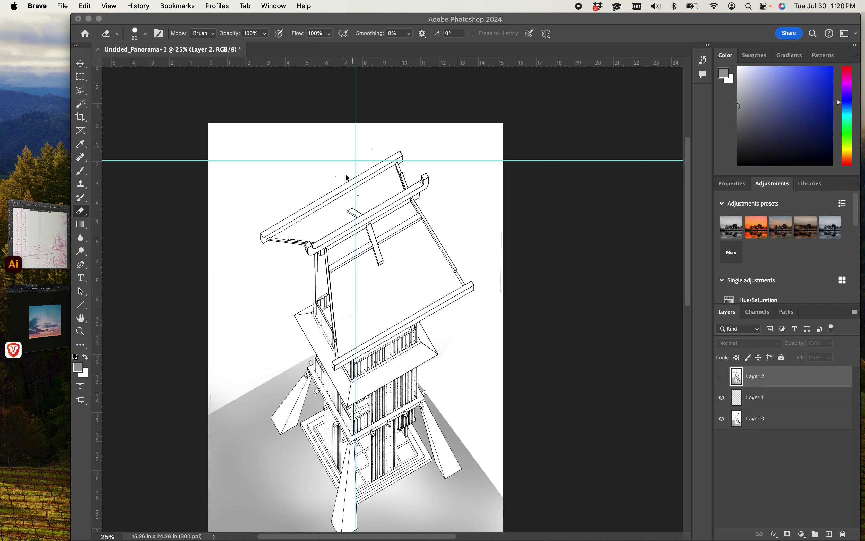
click(604, 217)
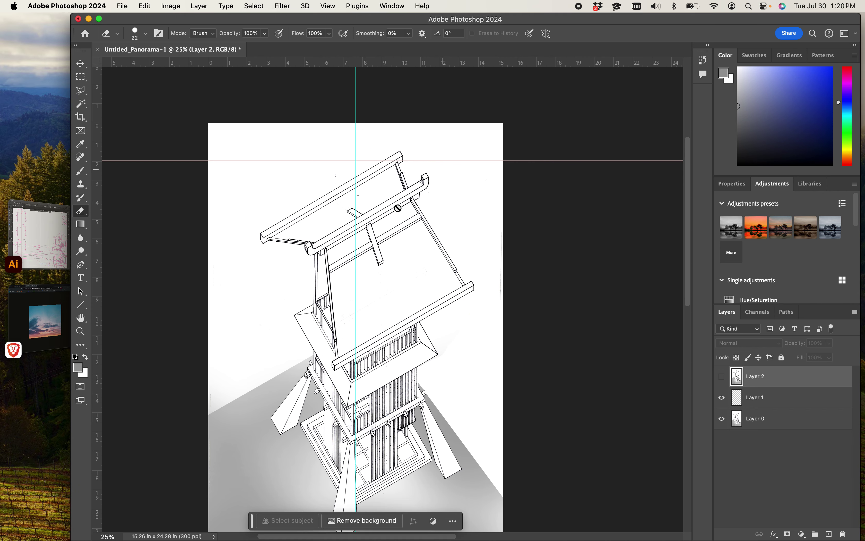
key(super+equal)
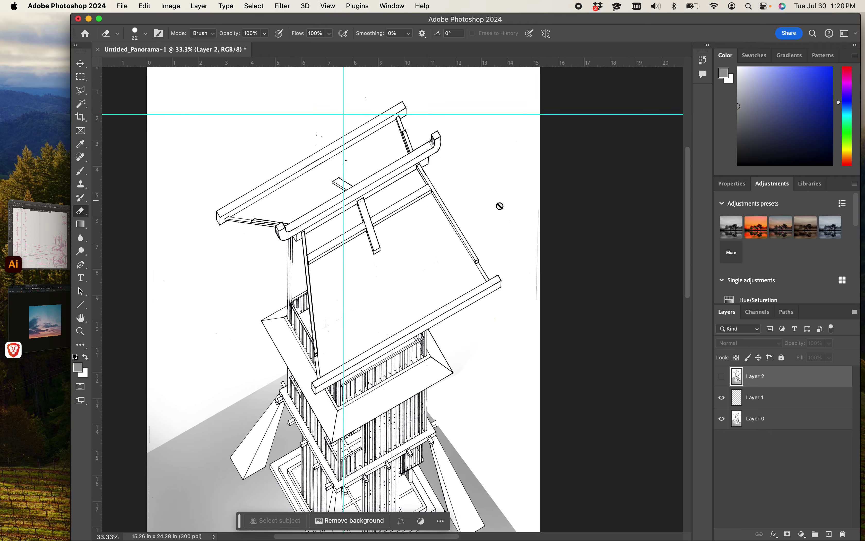
key(super+equal)
key(super+minus)
key(super+equal)
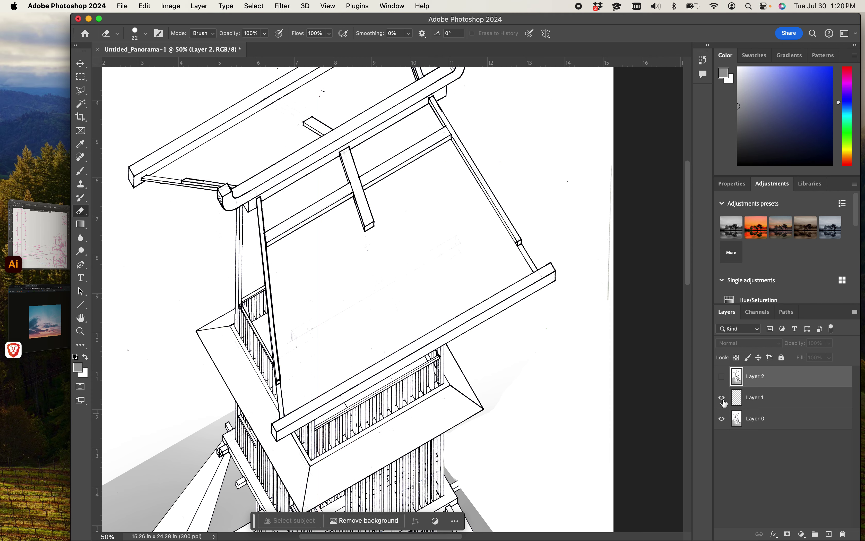
- Hide Layer 1 and rename Layer 0 to 'lines'
click(726, 420)
click(726, 422)
double_click(761, 422)
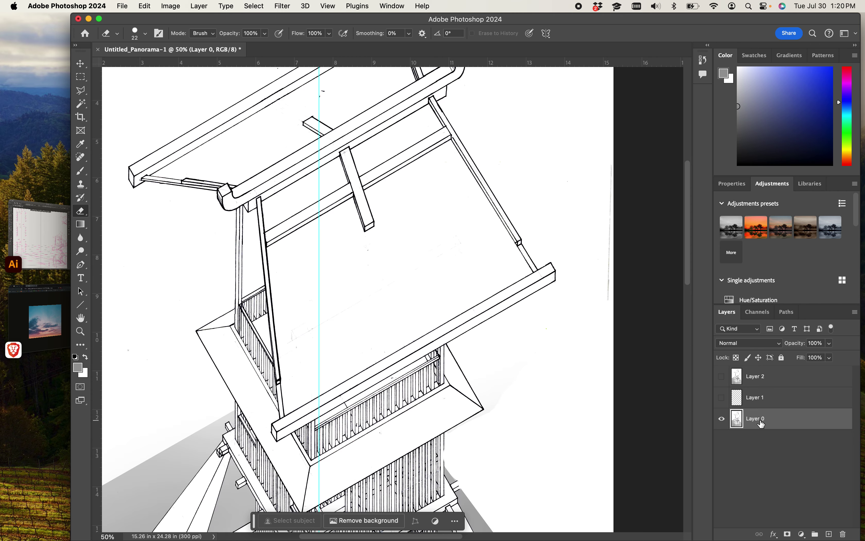
key(BackSpace)
text(lines)
key(Return)
- Check the layer options for Layer 1 and Layer 2 without changes, then reselect lines
click(779, 390)
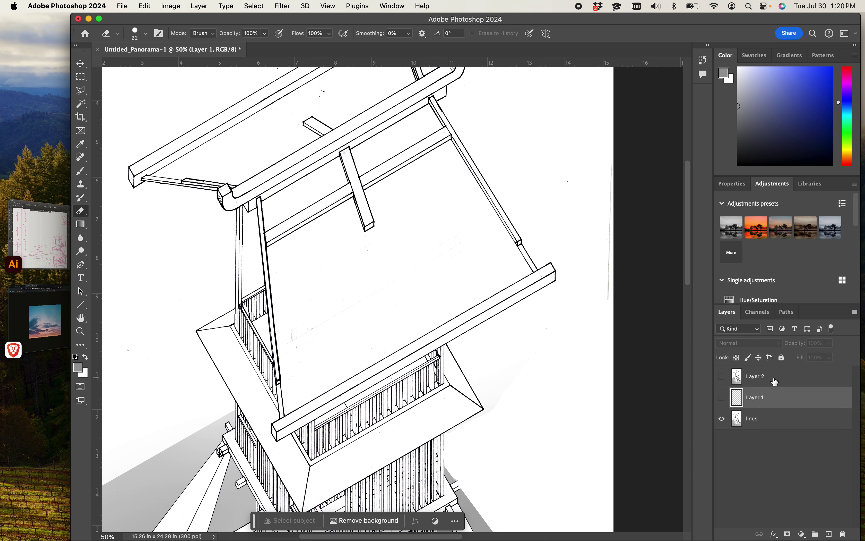
shift+click(776, 382)
right_click(776, 382)
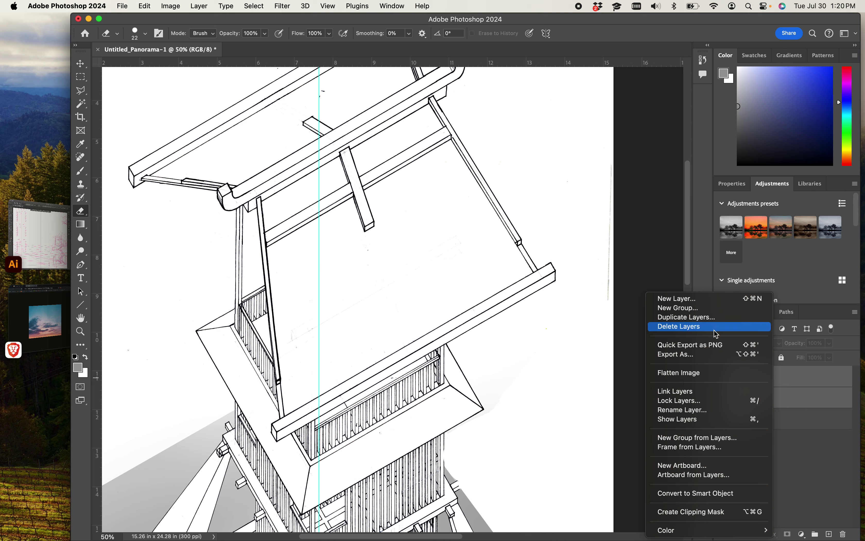
click(796, 433)
click(772, 417)
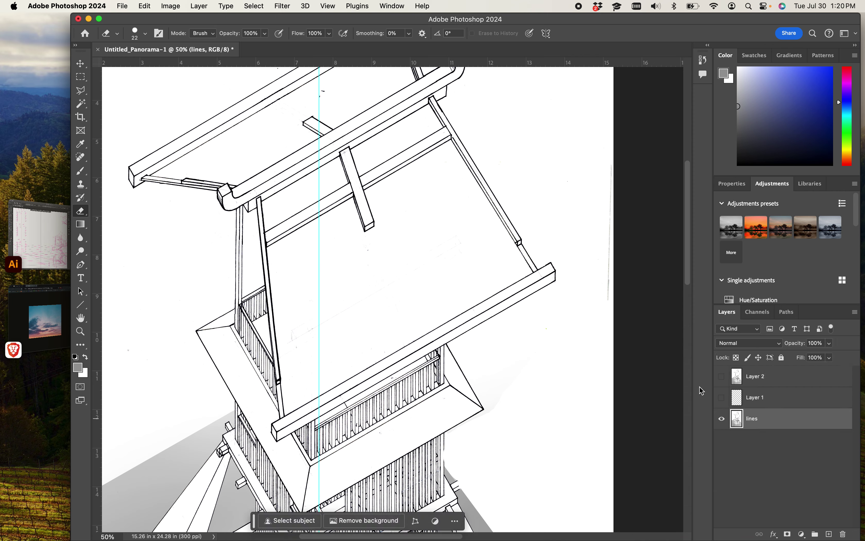
- Select the two tower-top glass panes with the Magic Wand
key(w)
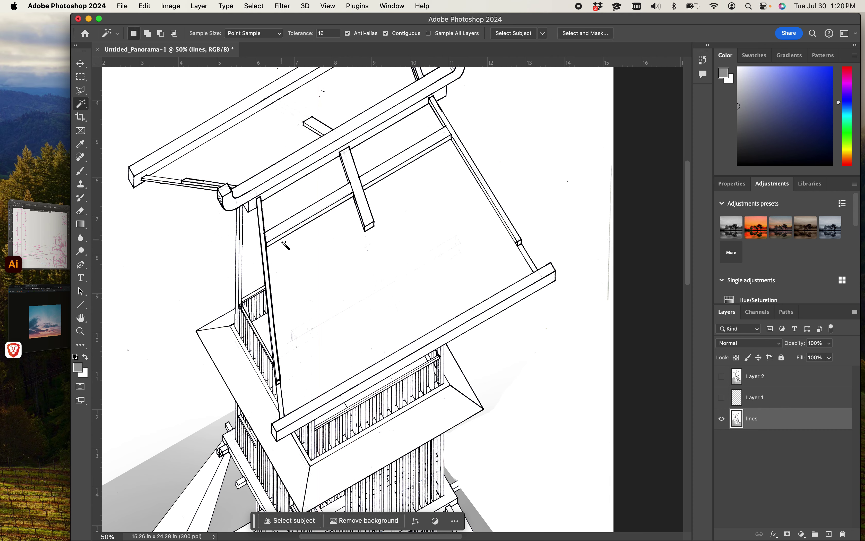
click(295, 265)
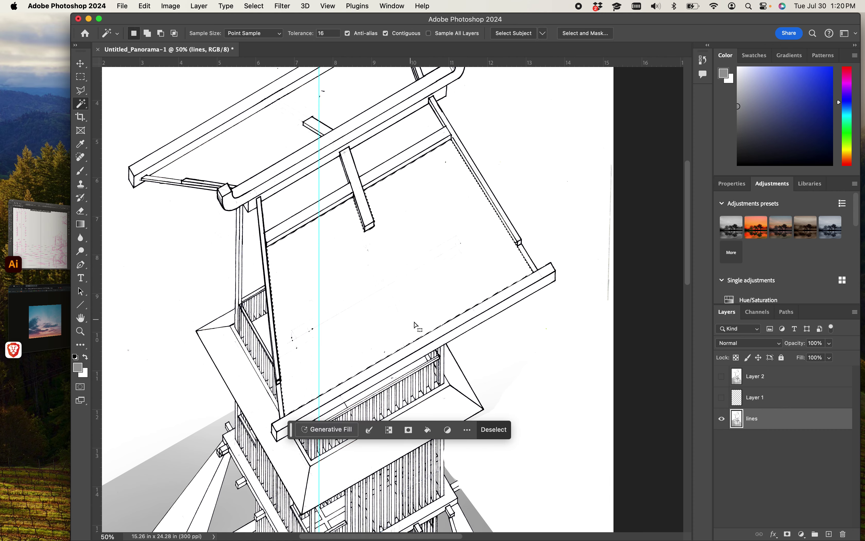
scroll(364, 207, up, 3)
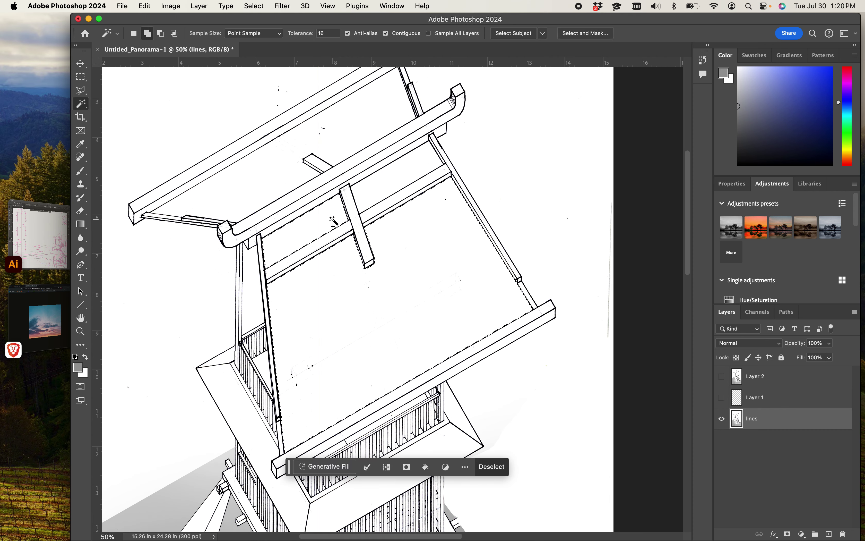
shift+click(374, 134)
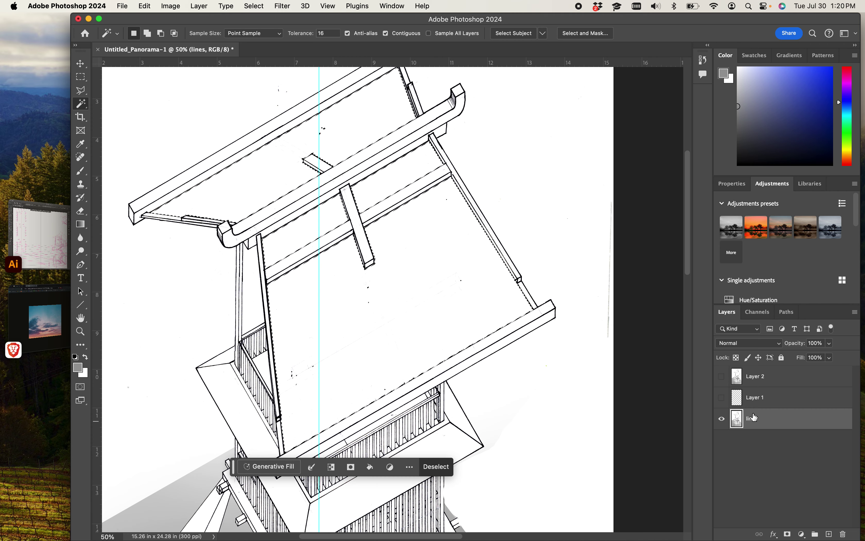
- Add a new layer above lines and name it 'Glass'
click(830, 534)
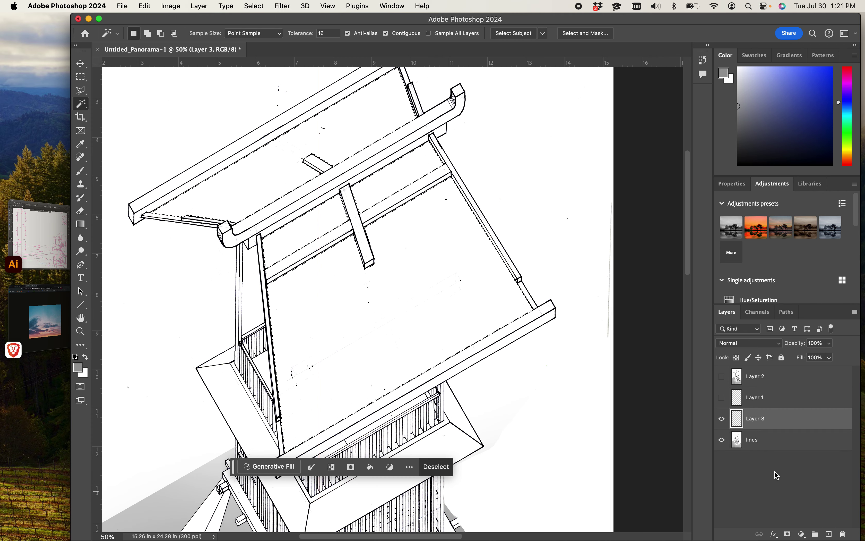
double_click(759, 420)
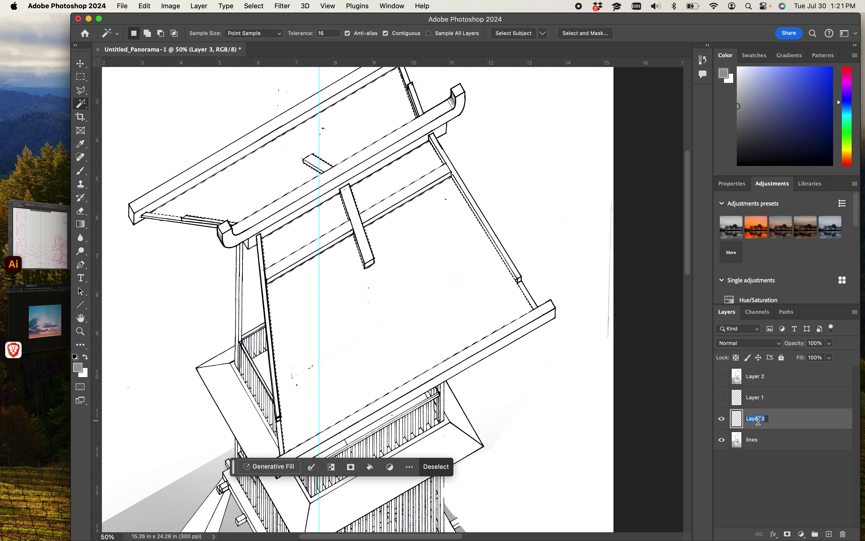
text(Glass)
key(Return)
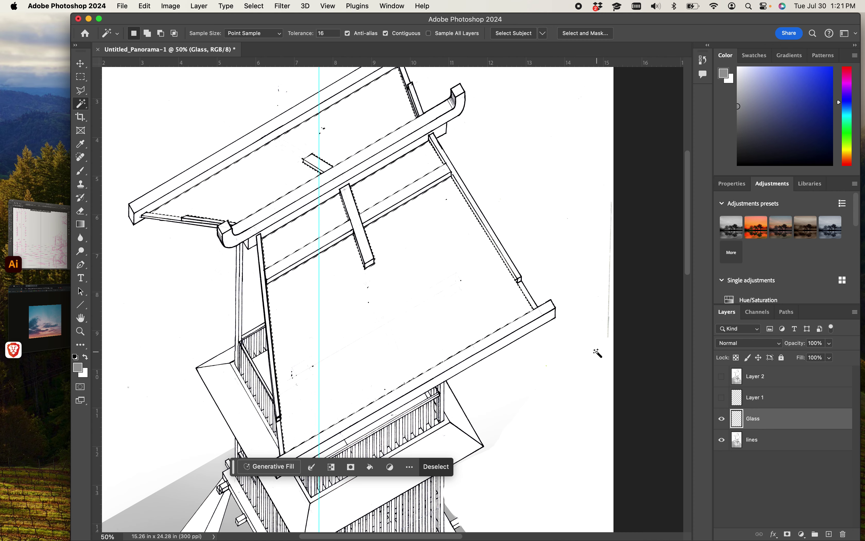
key(b)
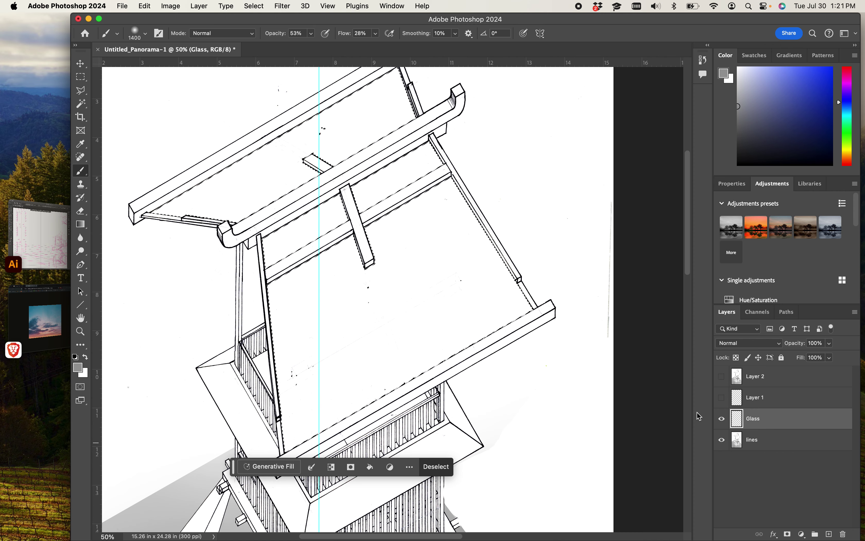
- Pick light blue and brush the upper, left and lower glass panes to an even, saturated tint
click(77, 367)
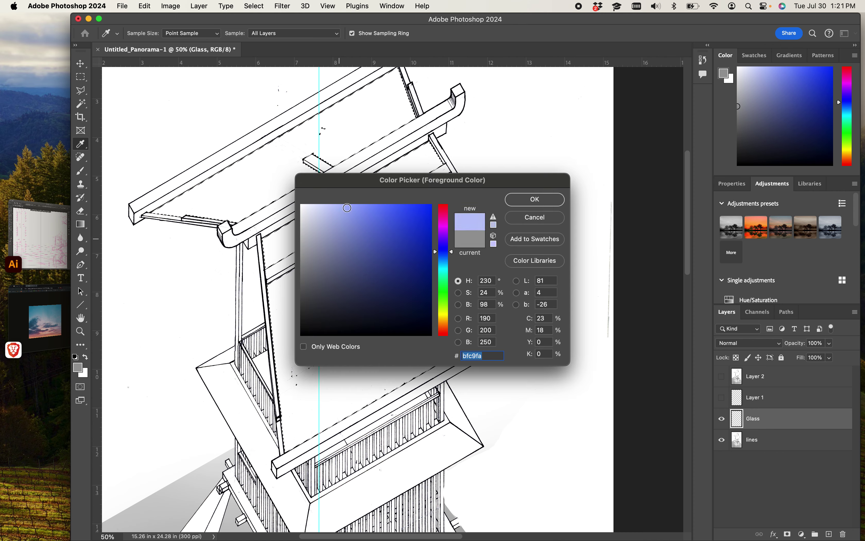
click(535, 199)
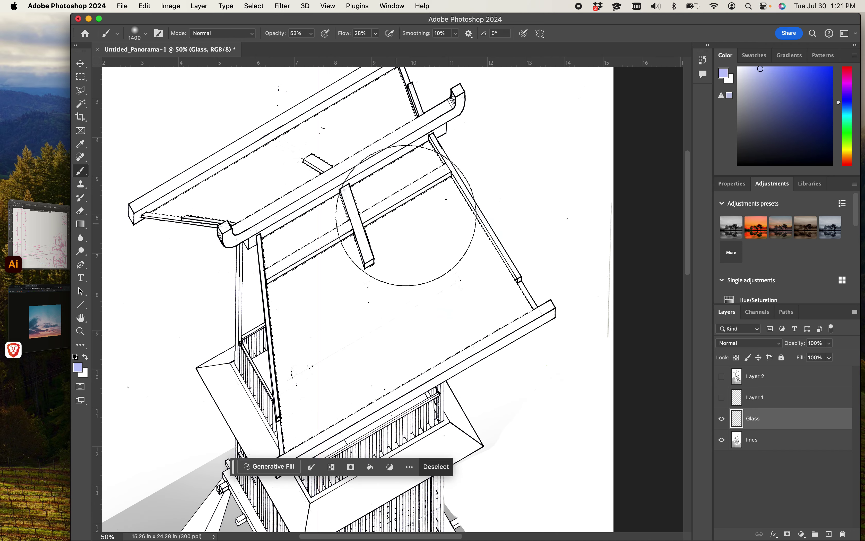
mouse_move(432, 201)
mouse_down()
mouse_move(171, 351)
mouse_move(332, 402)
mouse_move(473, 348)
mouse_move(504, 308)
mouse_move(472, 193)
mouse_up()
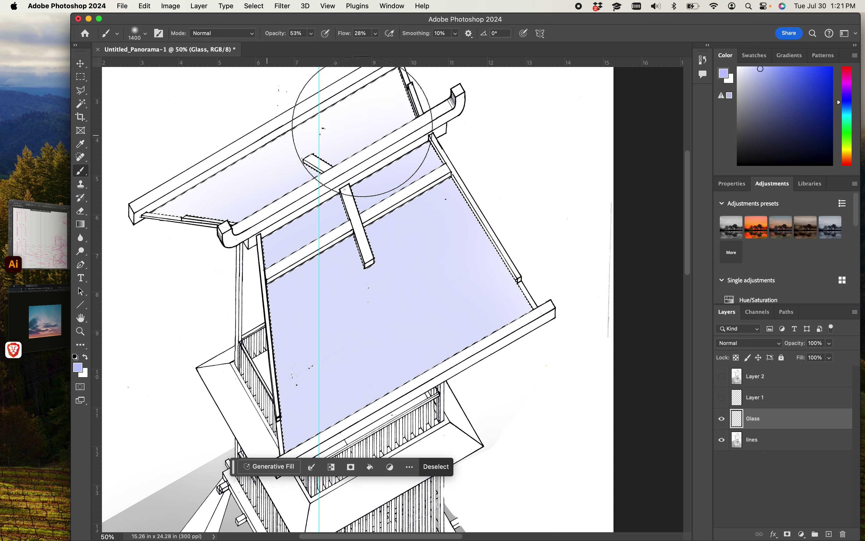
mouse_move(123, 138)
mouse_down()
mouse_move(251, 145)
mouse_move(174, 145)
mouse_move(453, 212)
mouse_move(420, 136)
mouse_up()
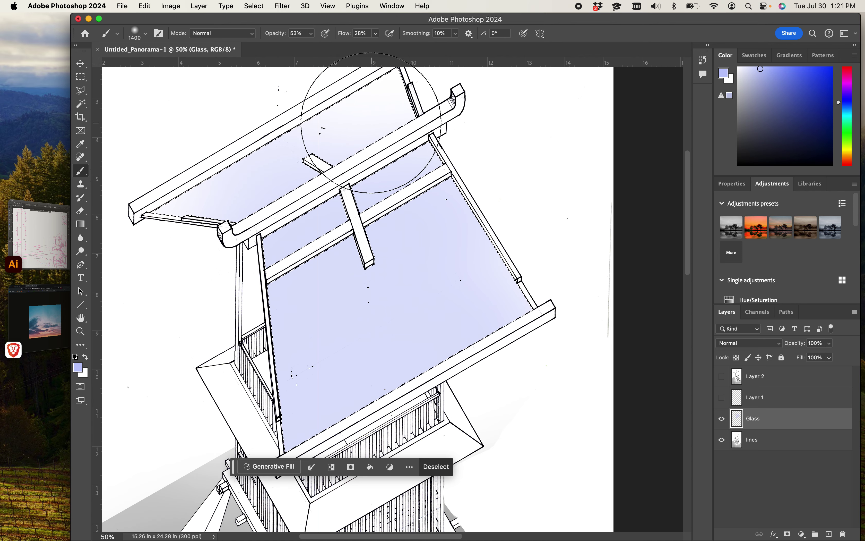
drag(340, 88, 348, 48)
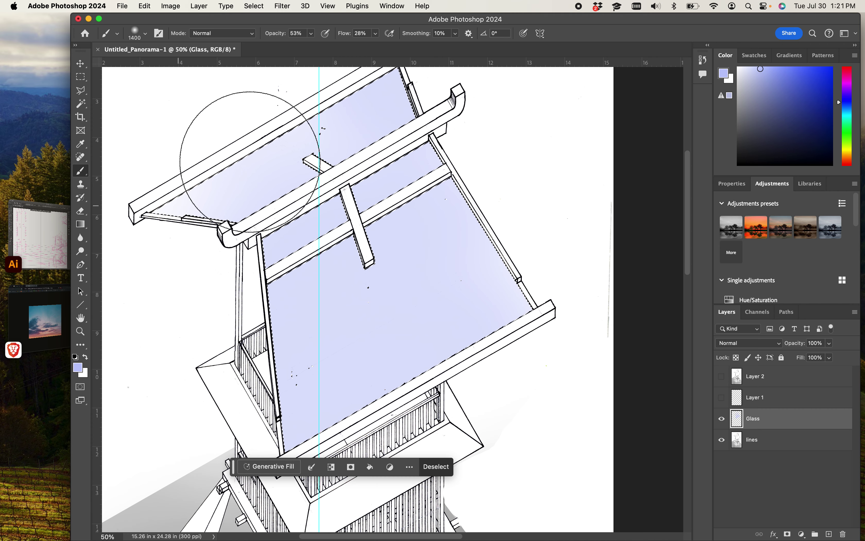
mouse_move(154, 208)
mouse_down()
mouse_move(146, 193)
mouse_move(164, 193)
mouse_move(146, 204)
mouse_up()
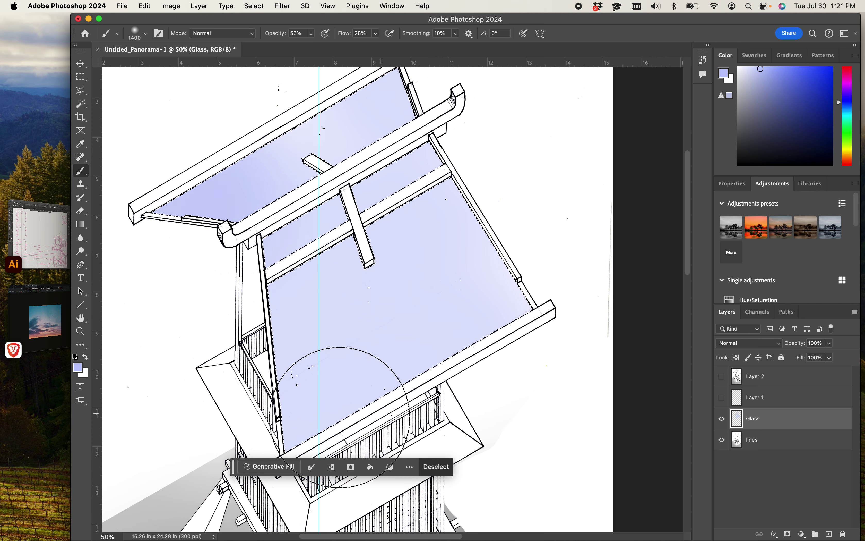
mouse_move(272, 448)
mouse_down()
mouse_move(258, 429)
mouse_move(284, 452)
mouse_move(328, 430)
mouse_move(279, 422)
mouse_move(256, 441)
mouse_up()
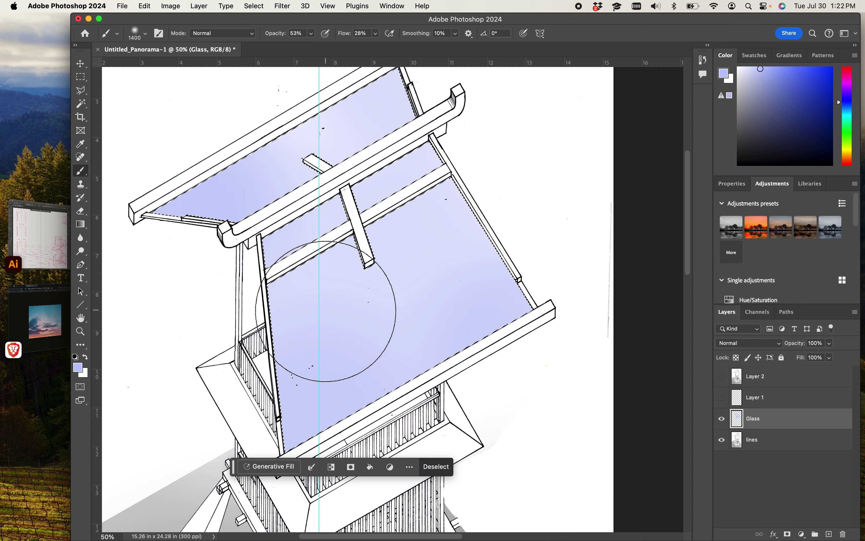
- Zoom out, hide the lines layer while keeping Glass visible, and deselect
key(super+minus)
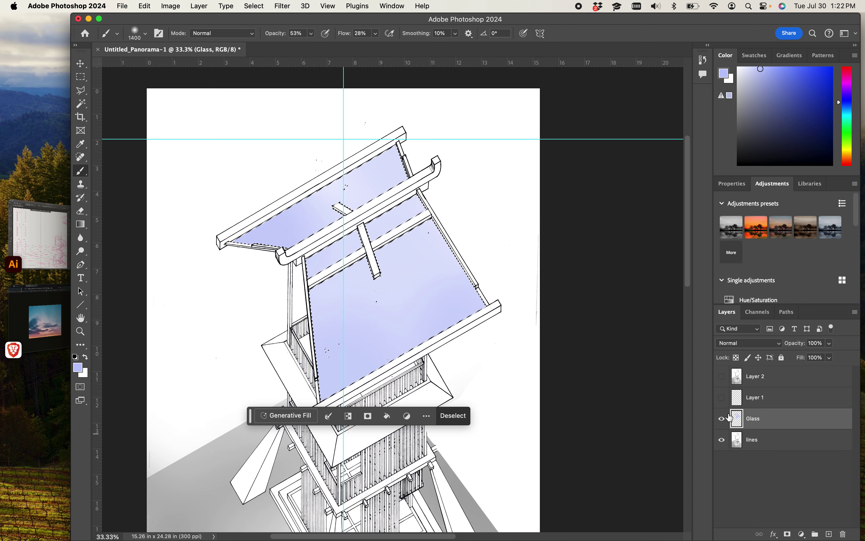
click(721, 439)
click(723, 424)
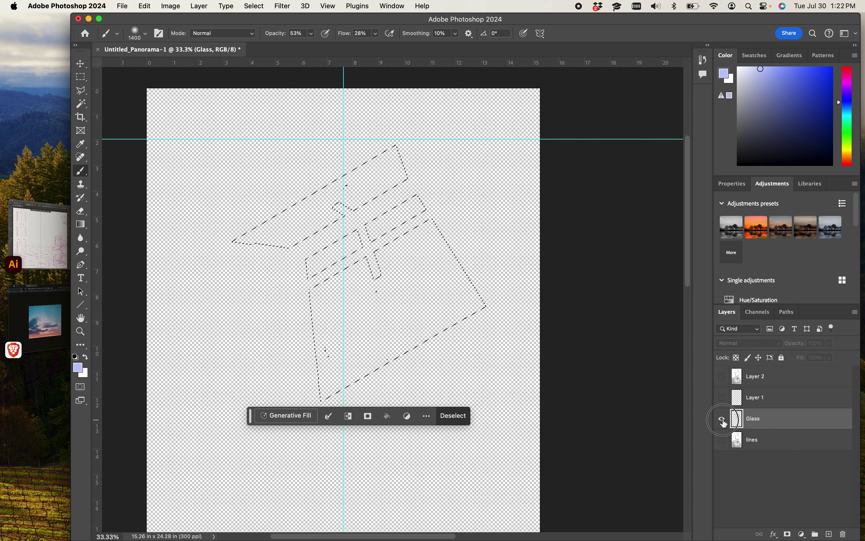
click(724, 425)
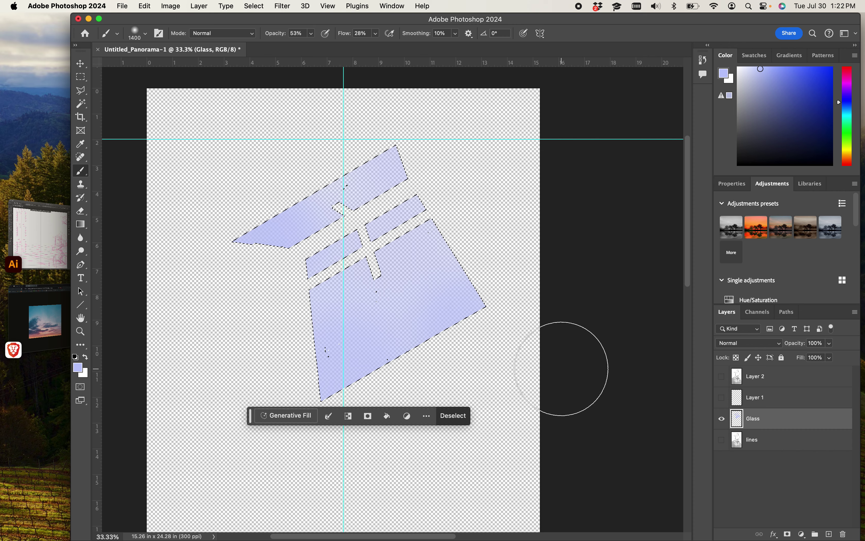
key(super+d)
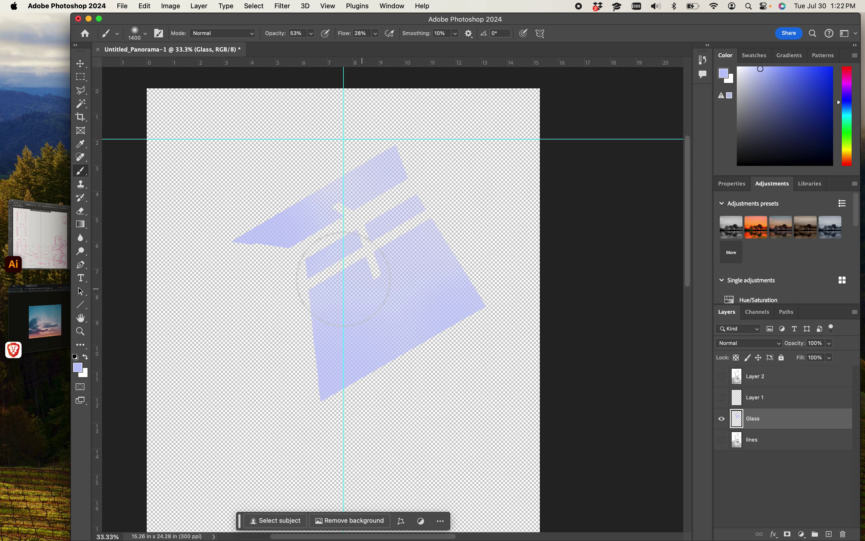
- Place Sky.jpg from the Desktop as an embedded image and enlarge it past the canvas
click(123, 7)
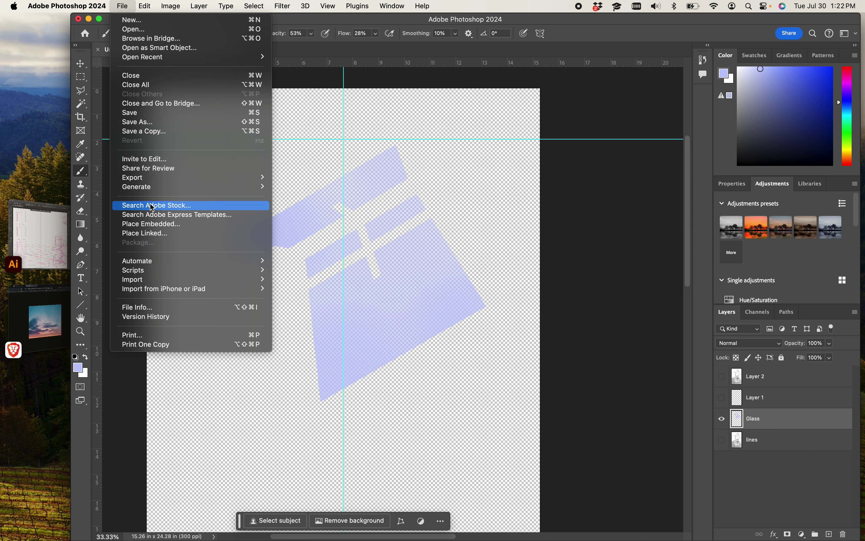
click(145, 227)
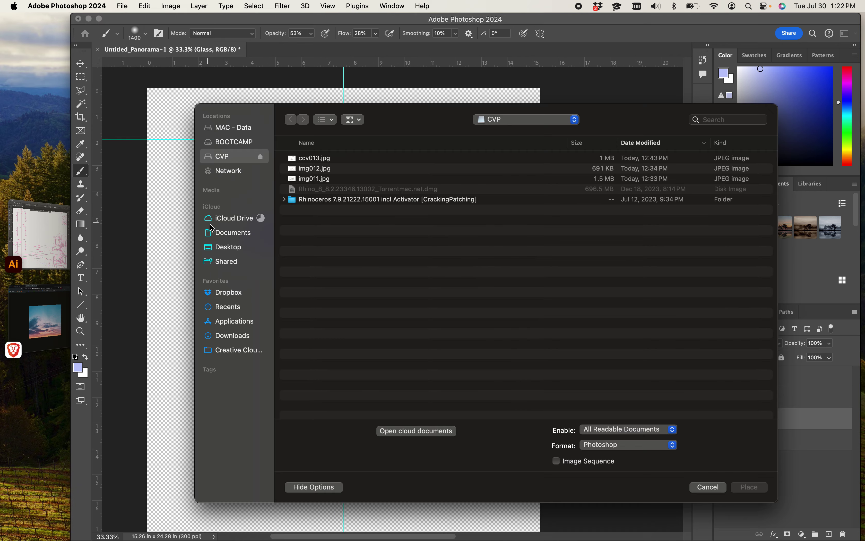
click(228, 247)
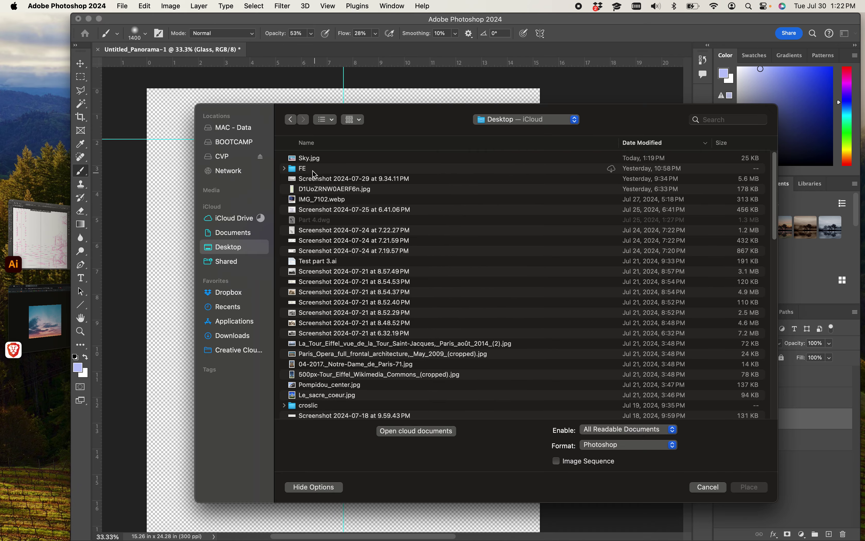
double_click(308, 156)
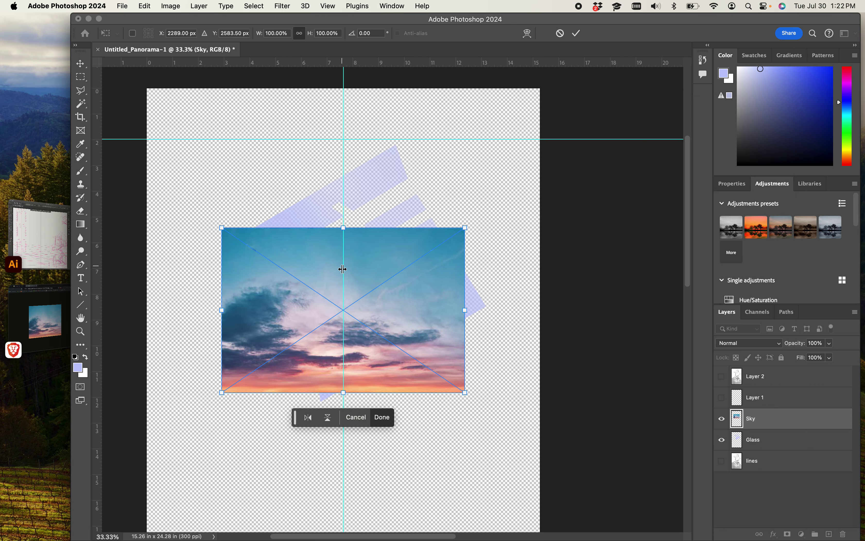
drag(467, 229, 670, 72)
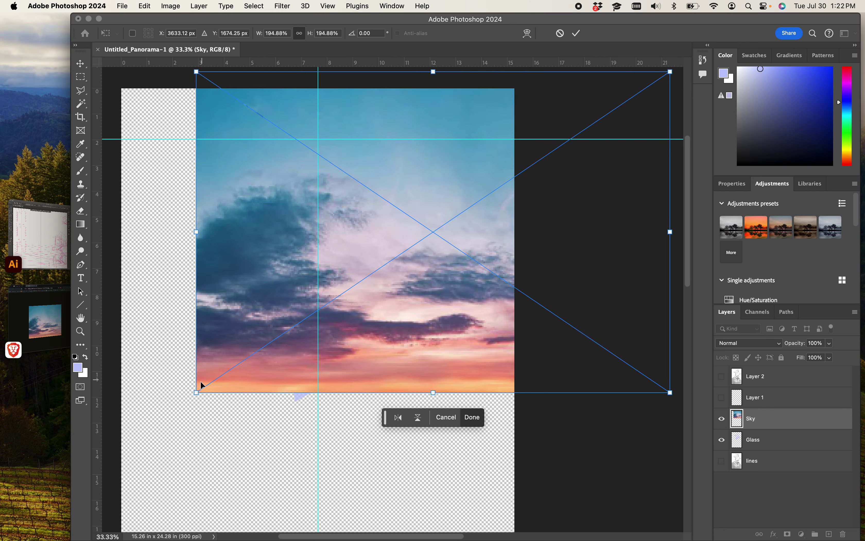
drag(197, 392, 119, 500)
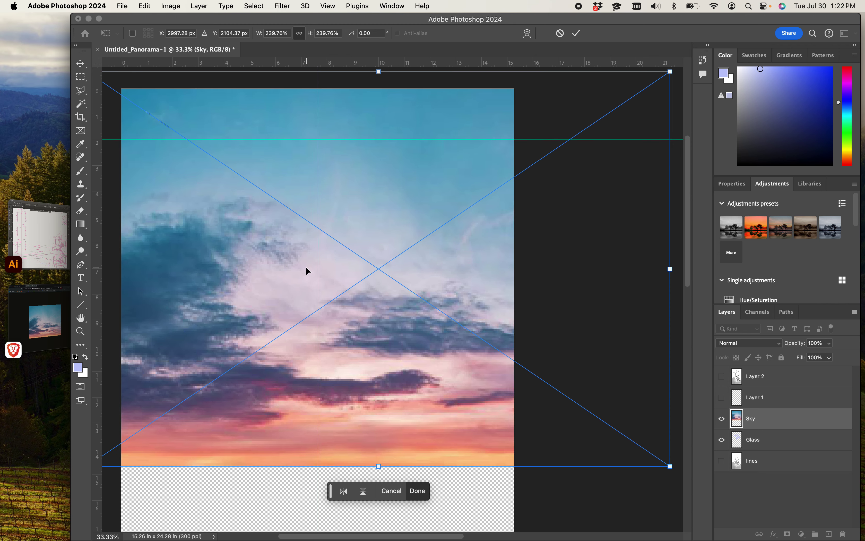
key(Return)
- Set the brush opacity to 33% and the Sky layer's fill to 53%
key(b)
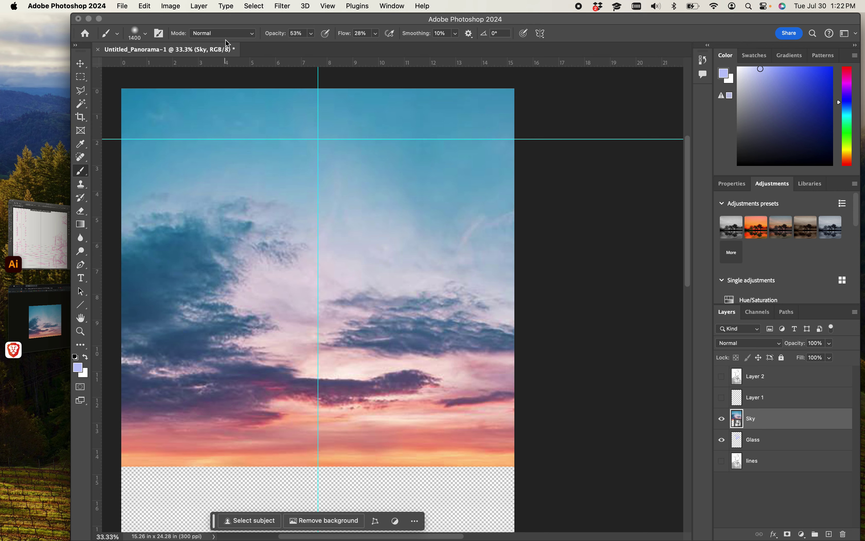
click(311, 34)
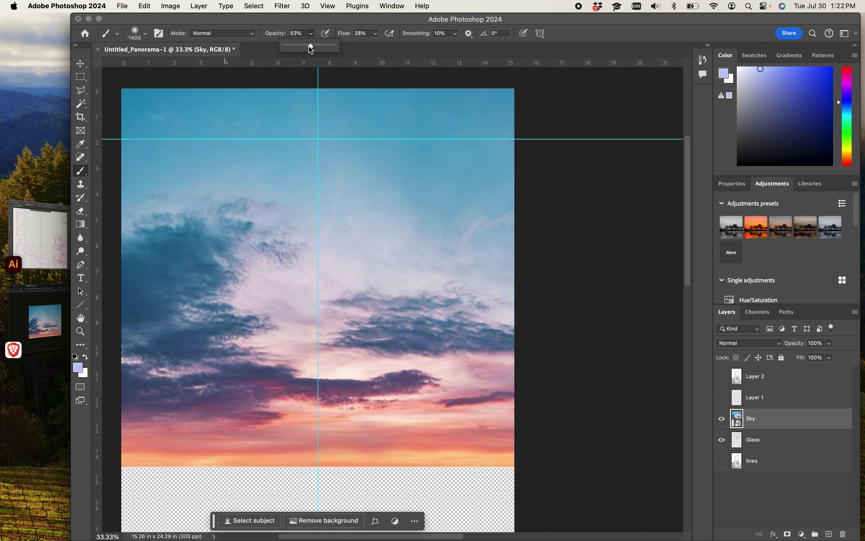
drag(311, 46, 303, 53)
click(779, 424)
click(831, 358)
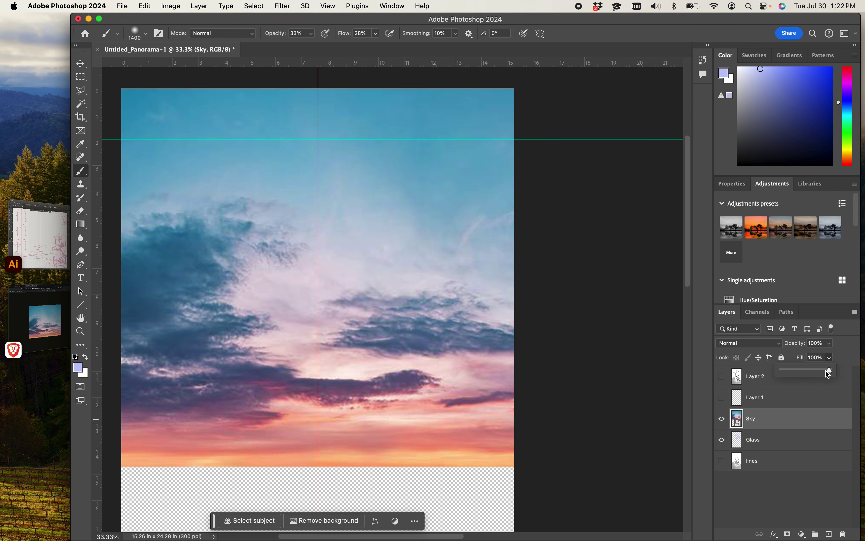
drag(831, 370, 810, 376)
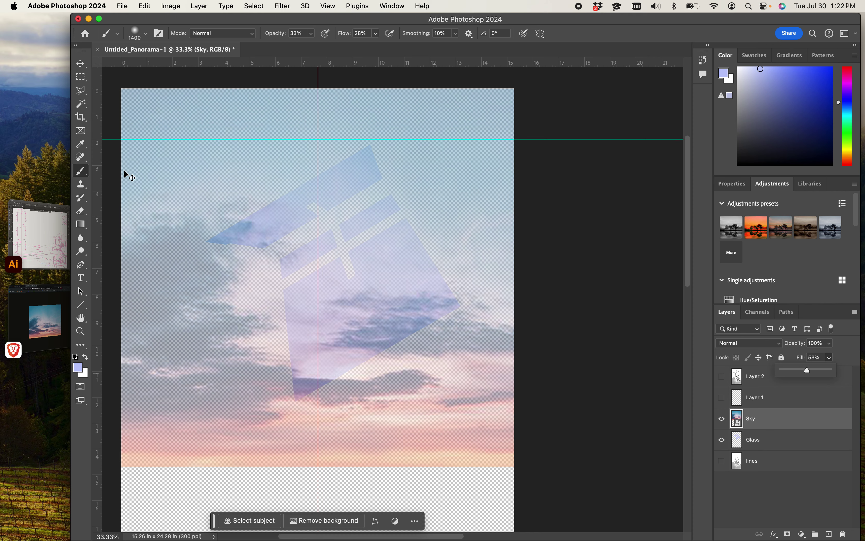
- Shrink the Sky photo and drag its corners into a slanted shape matching the lower glass pane
key(super+t)
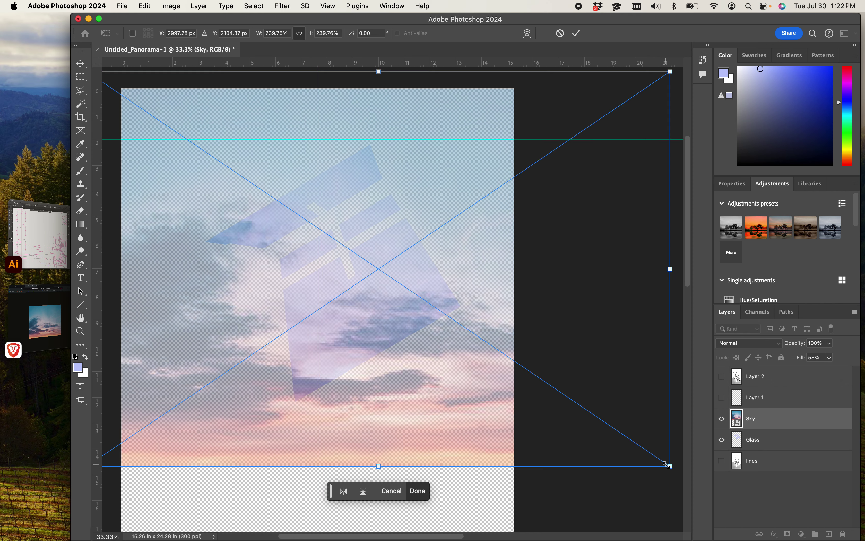
drag(671, 466, 575, 397)
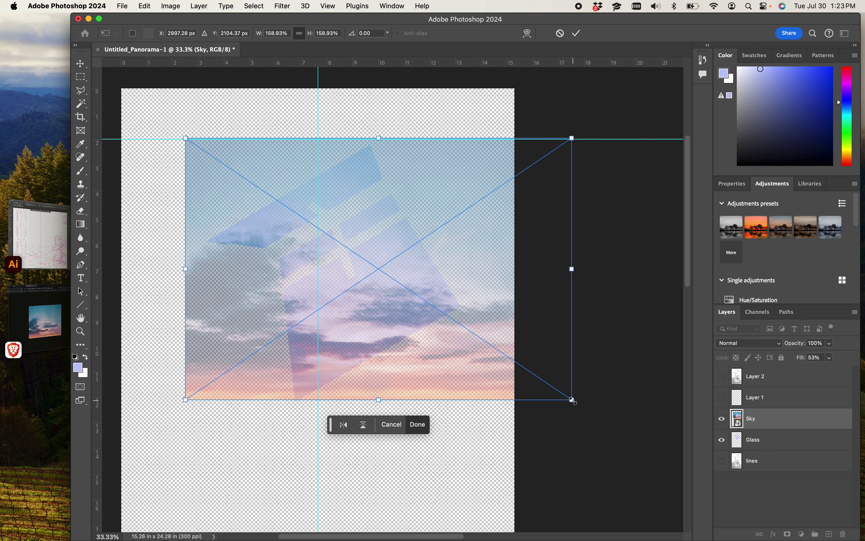
drag(574, 403, 460, 313)
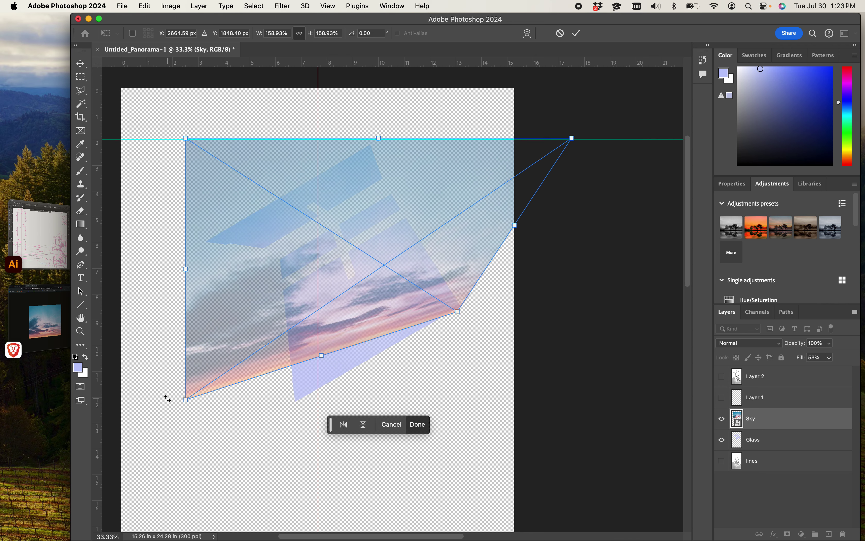
drag(187, 403, 329, 469)
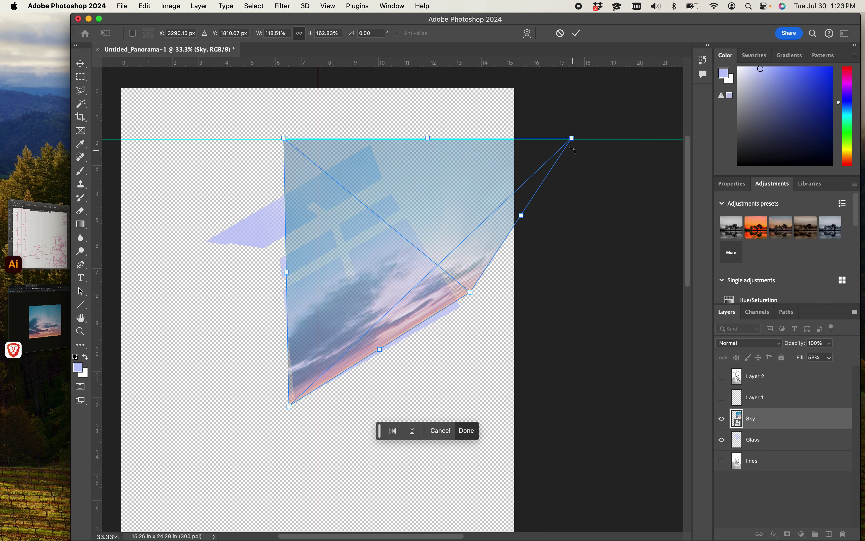
drag(573, 138, 364, 152)
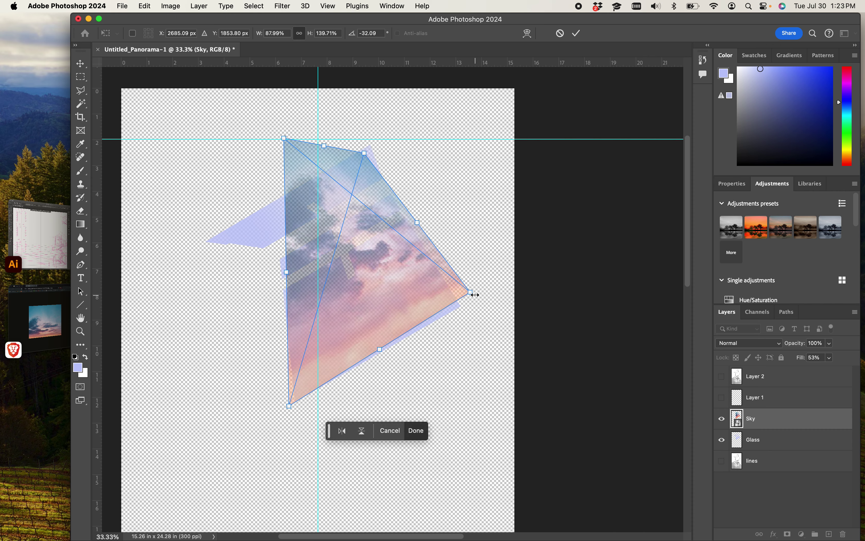
drag(471, 292, 462, 303)
drag(286, 139, 282, 291)
drag(365, 155, 406, 221)
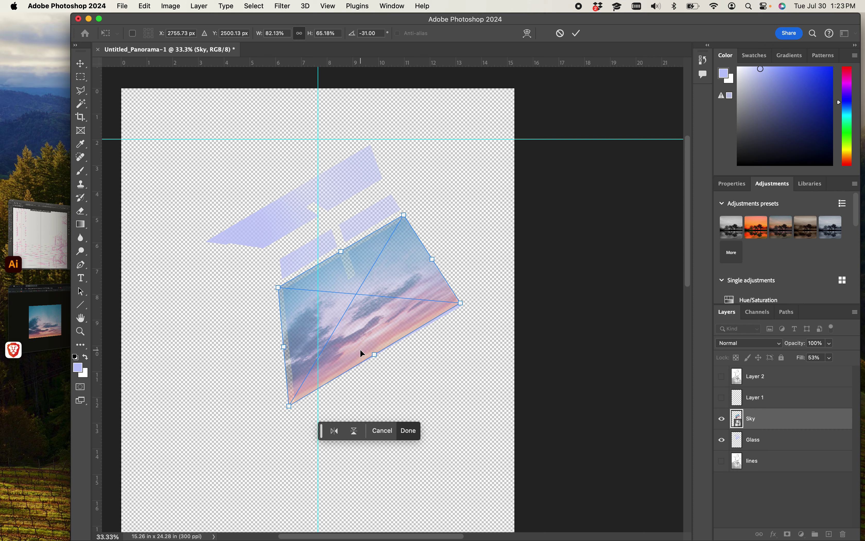
drag(373, 357, 397, 395)
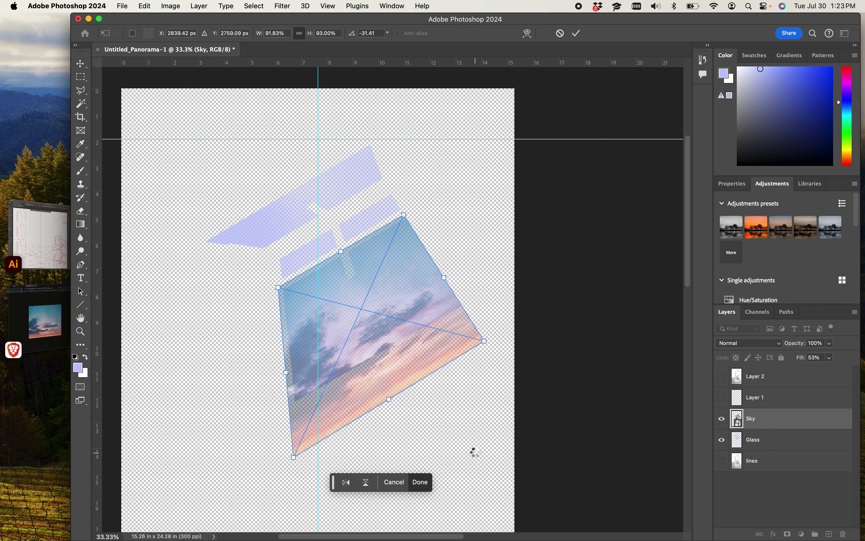
key(Return)
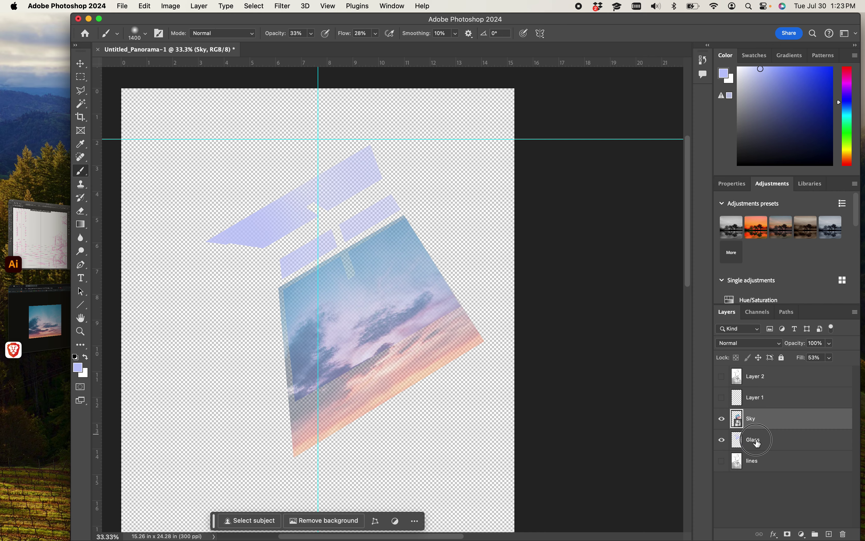
- Select the glass pane area and invert the selection on the Sky layer
click(758, 442)
key(w)
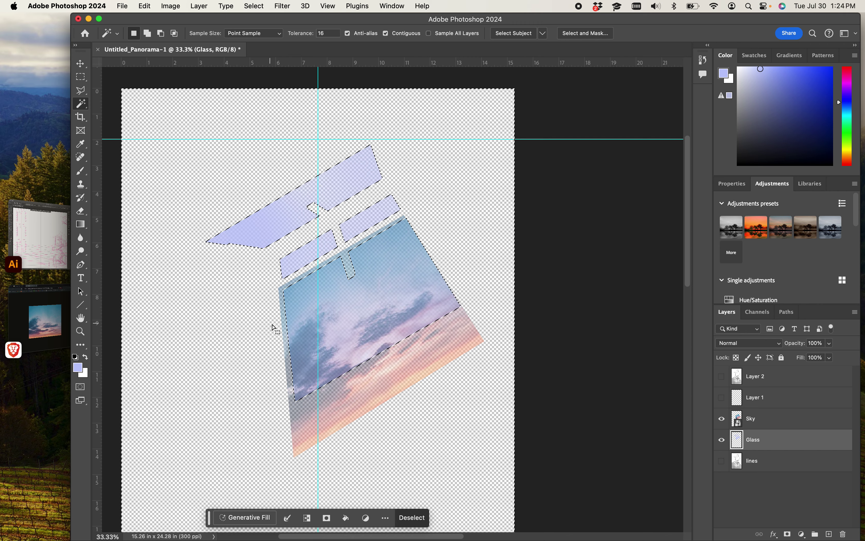
click(762, 418)
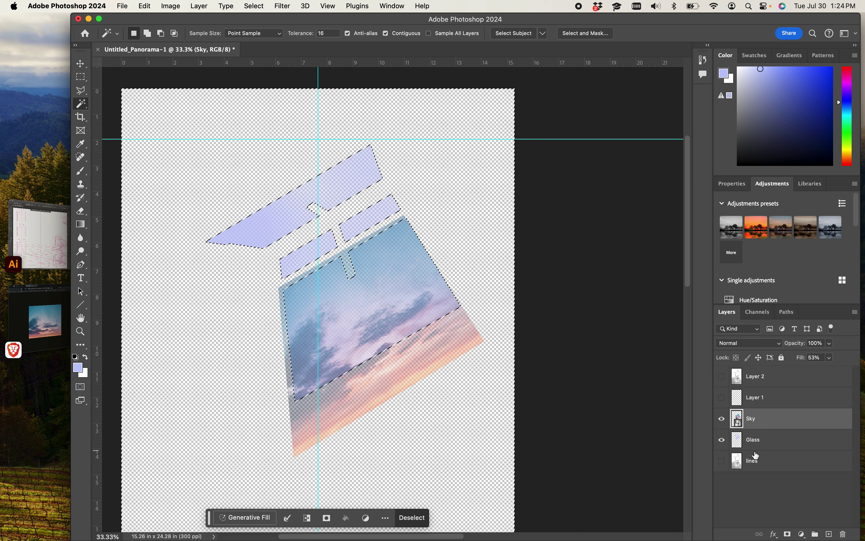
right_click(275, 293)
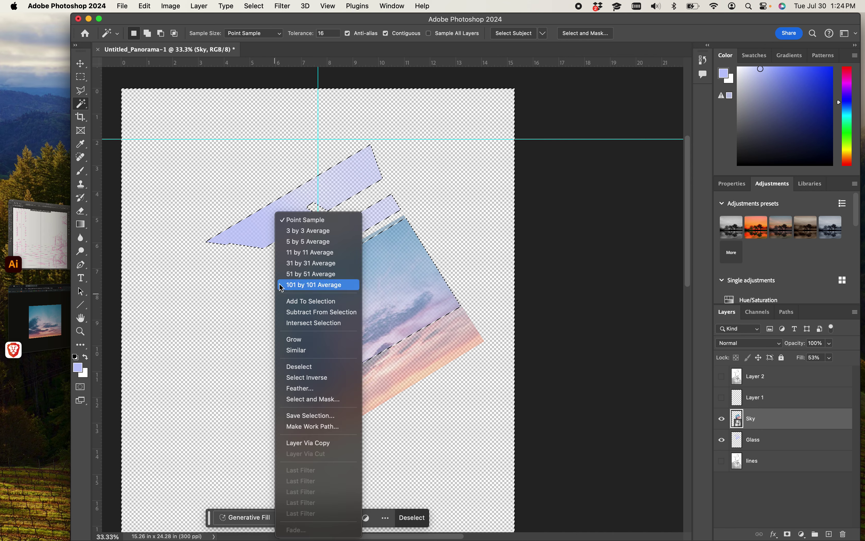
click(308, 377)
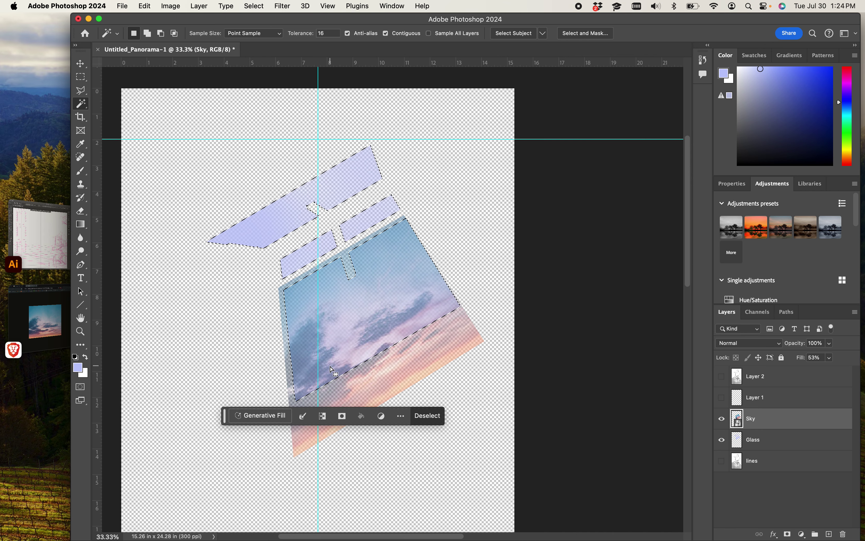
- Rasterize the Sky layer for erasing, enlarge the eraser, and undo a mistaken stroke
key(e)
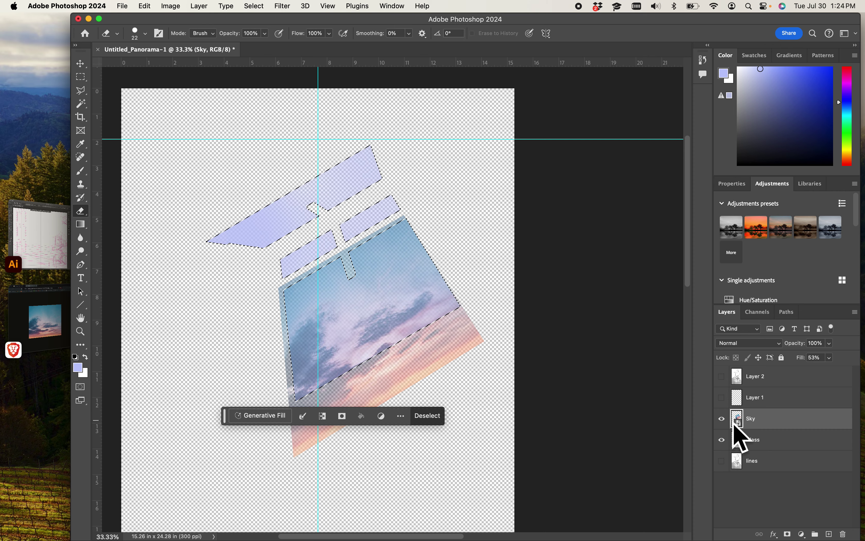
click(436, 362)
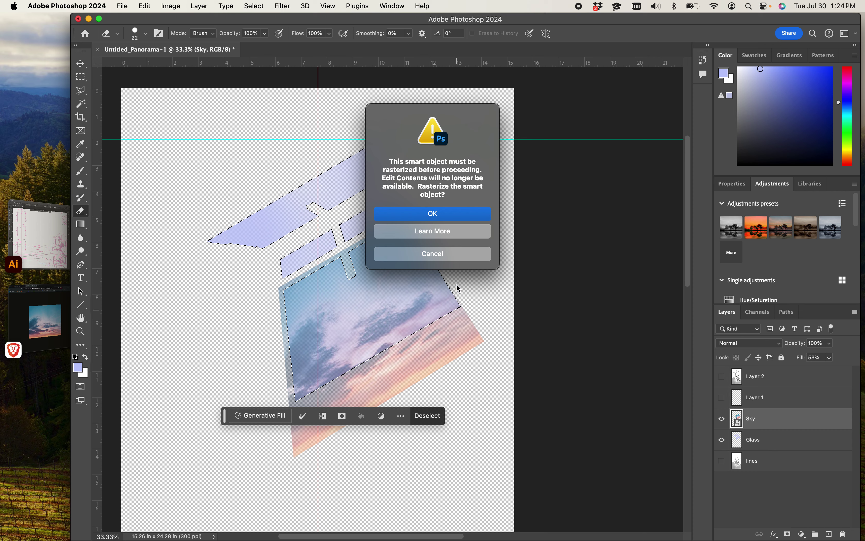
click(433, 214)
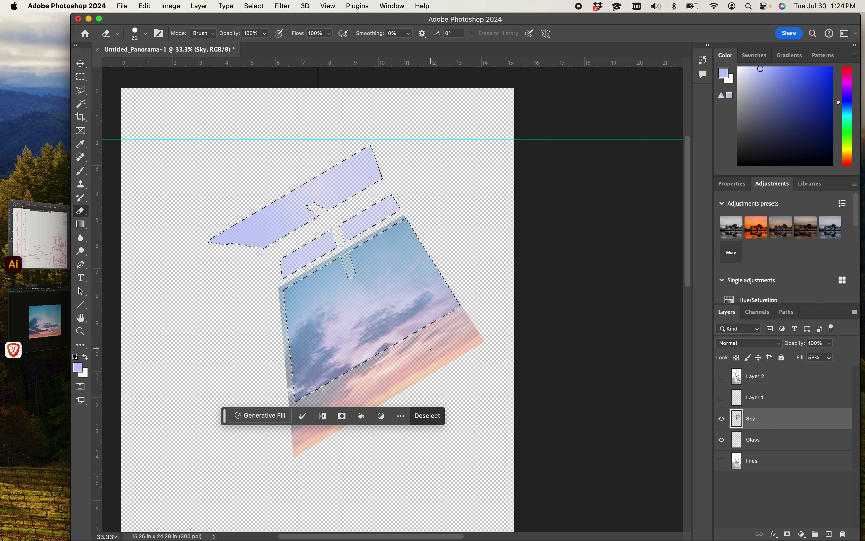
right_click(437, 346)
mouse_move(494, 374)
mouse_down()
mouse_move(552, 373)
mouse_move(543, 378)
mouse_up()
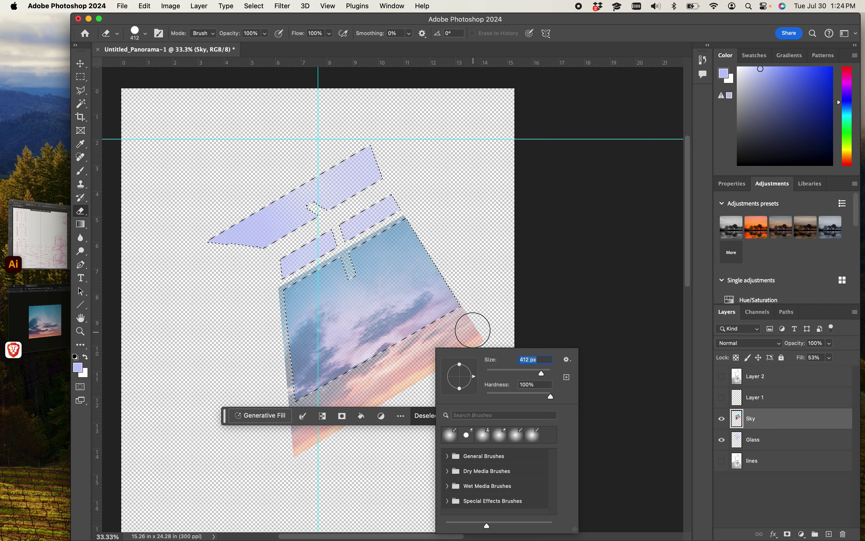
mouse_move(354, 354)
mouse_down()
mouse_move(411, 351)
mouse_move(450, 328)
mouse_move(517, 260)
mouse_move(305, 351)
mouse_move(428, 303)
mouse_up()
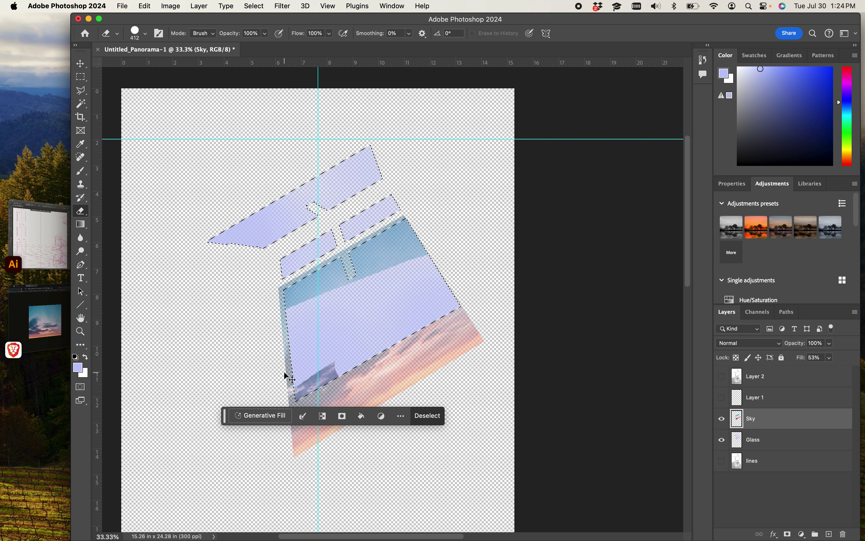
key(super+z)
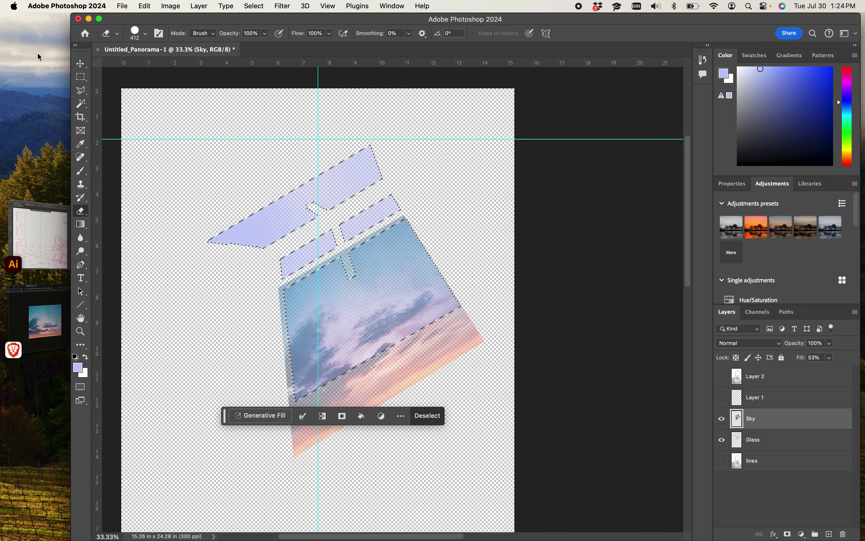
- Check which layers lie under the pane area, then return to the Rectangular Marquee
click(80, 63)
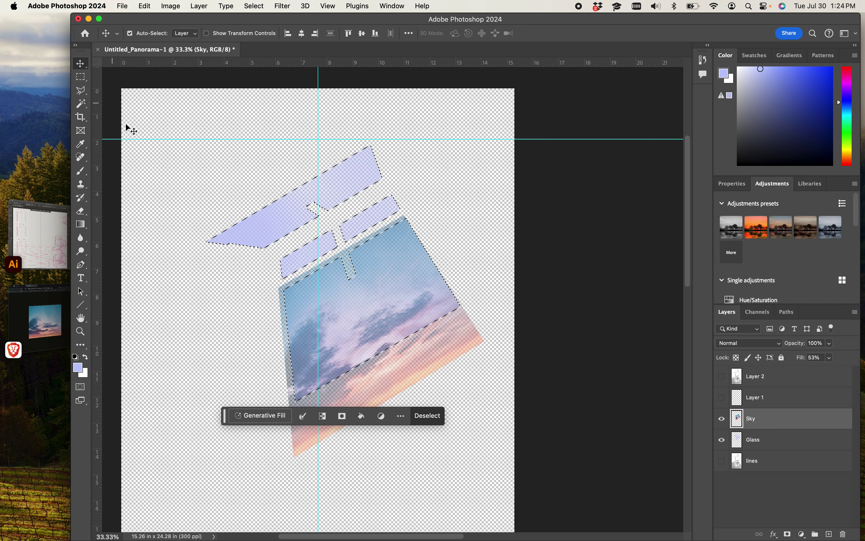
right_click(296, 315)
right_click(269, 329)
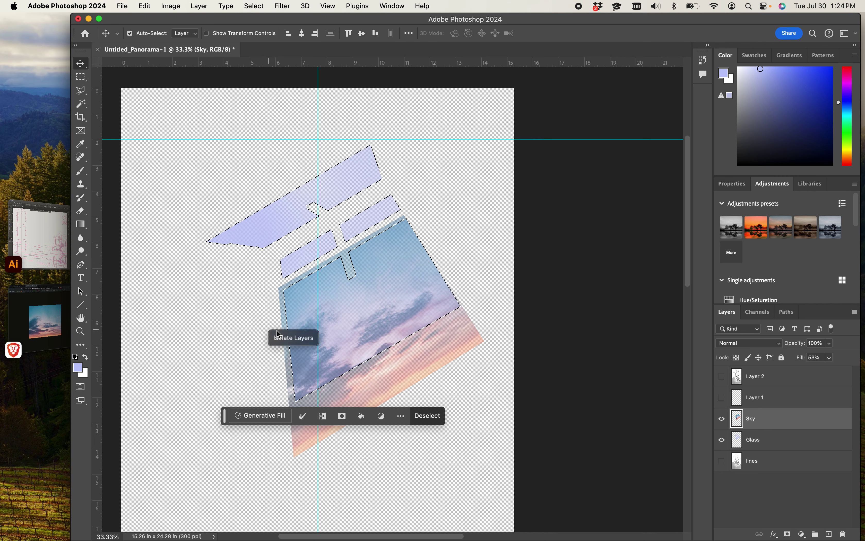
right_click(339, 383)
click(82, 78)
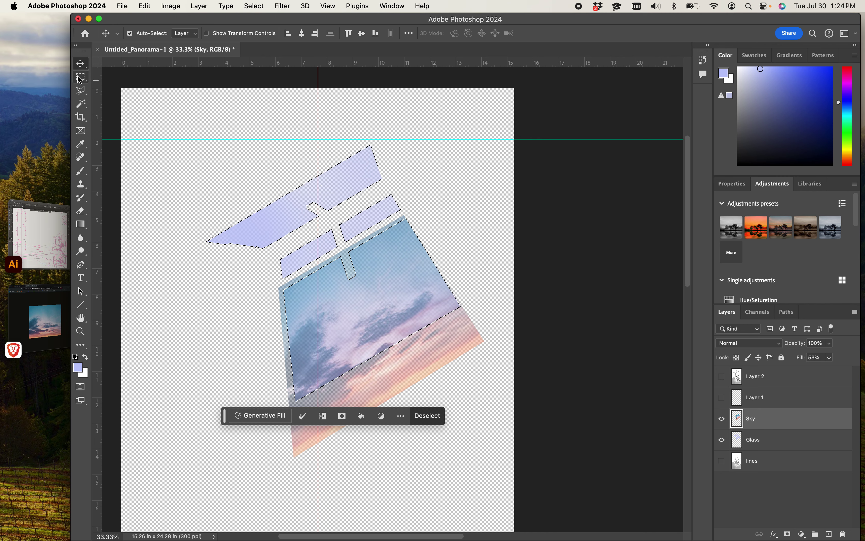
click(81, 77)
- Invert the selection to outside the glass, erase the pink sky below the panes, and deselect
right_click(373, 382)
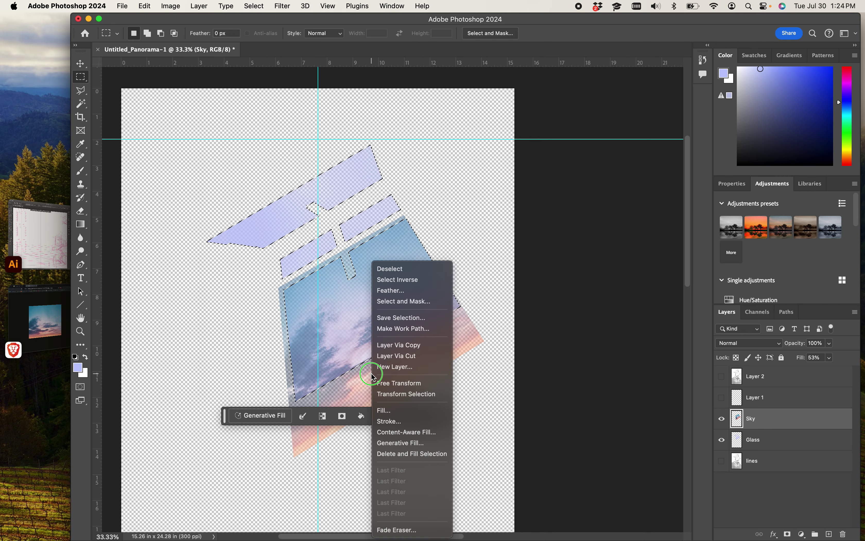
click(402, 281)
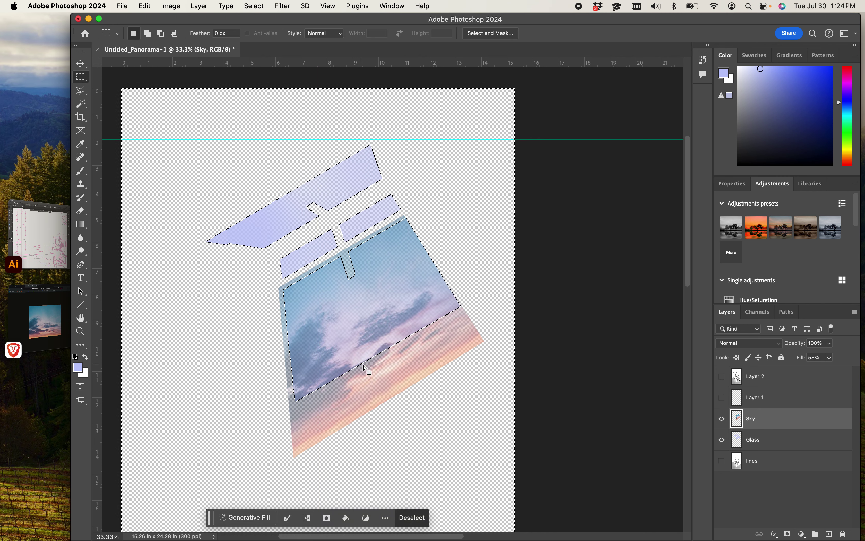
key(e)
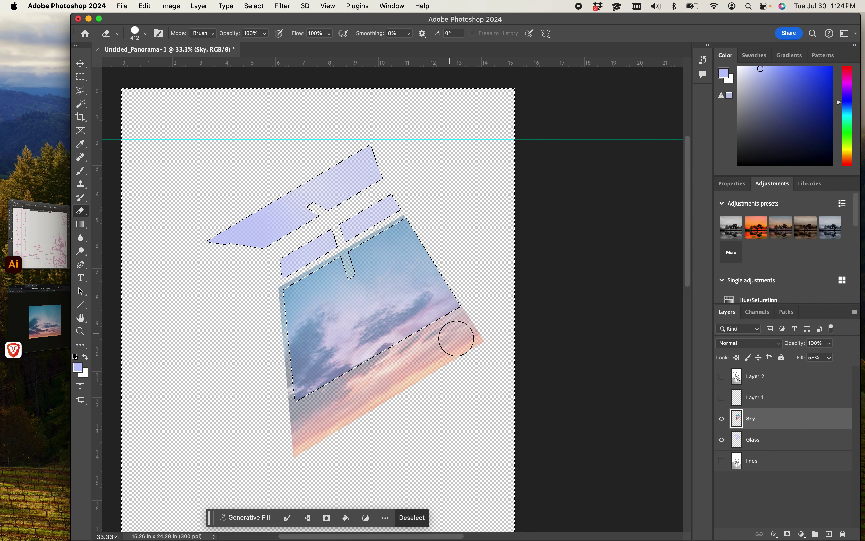
mouse_move(456, 340)
mouse_down()
mouse_move(396, 348)
mouse_move(442, 336)
mouse_move(288, 435)
mouse_move(498, 353)
mouse_move(498, 367)
mouse_move(266, 384)
mouse_move(279, 280)
mouse_move(421, 222)
mouse_up()
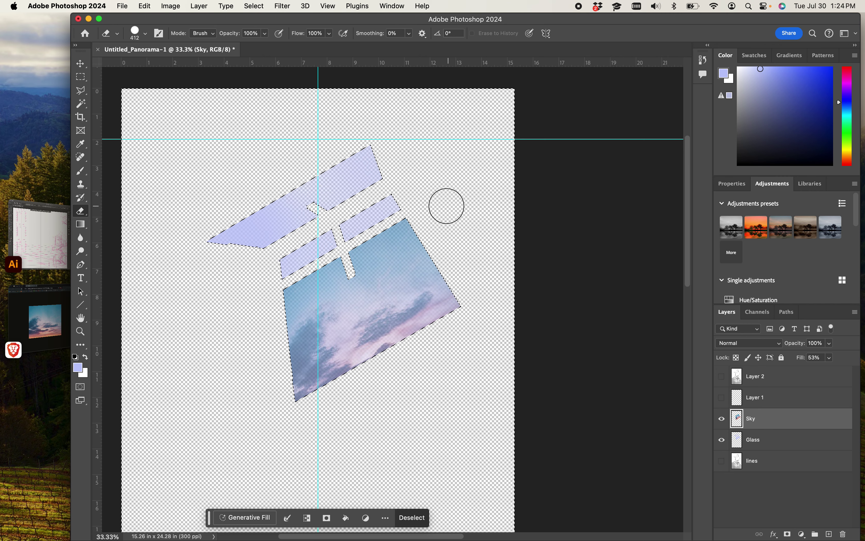
key(super+d)
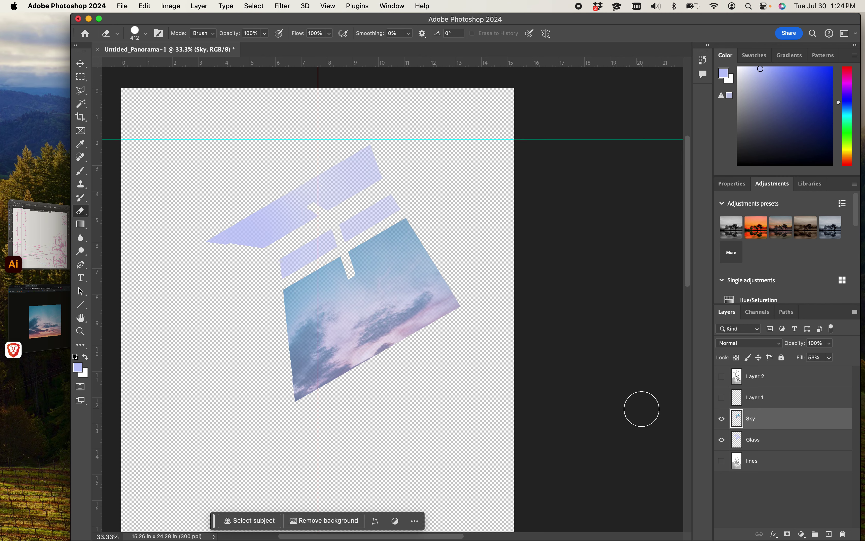
- Show the tower line drawing and fade the Sky layer to 23% fill
click(722, 461)
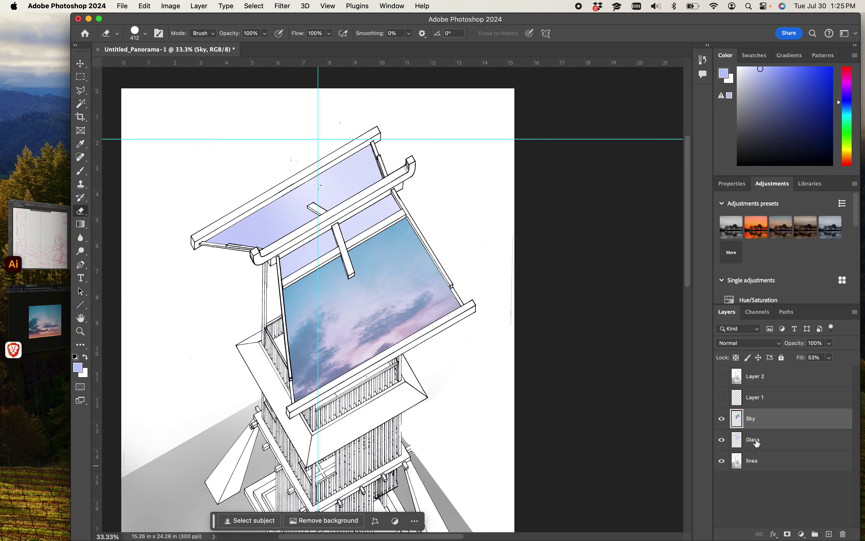
click(829, 358)
drag(830, 372, 818, 377)
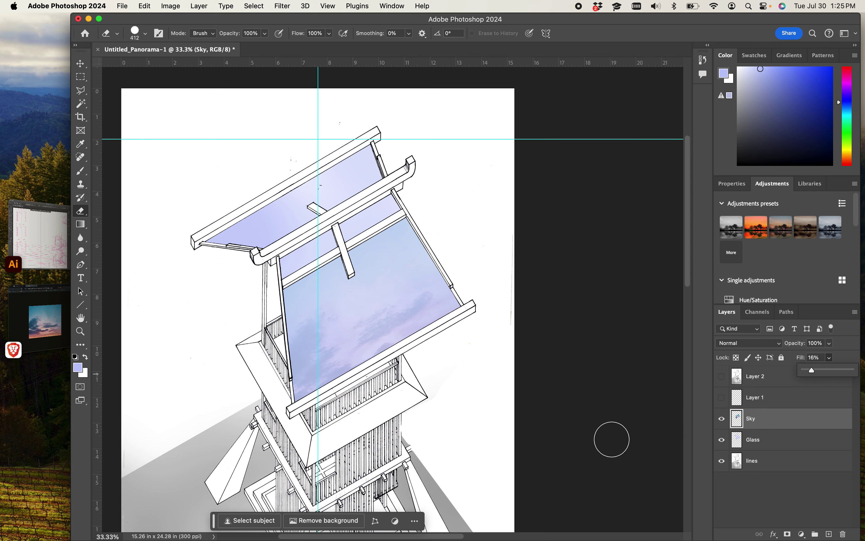
- On the Glass layer, erase a soft highlight on the large pane with a 0% hardness eraser
click(756, 442)
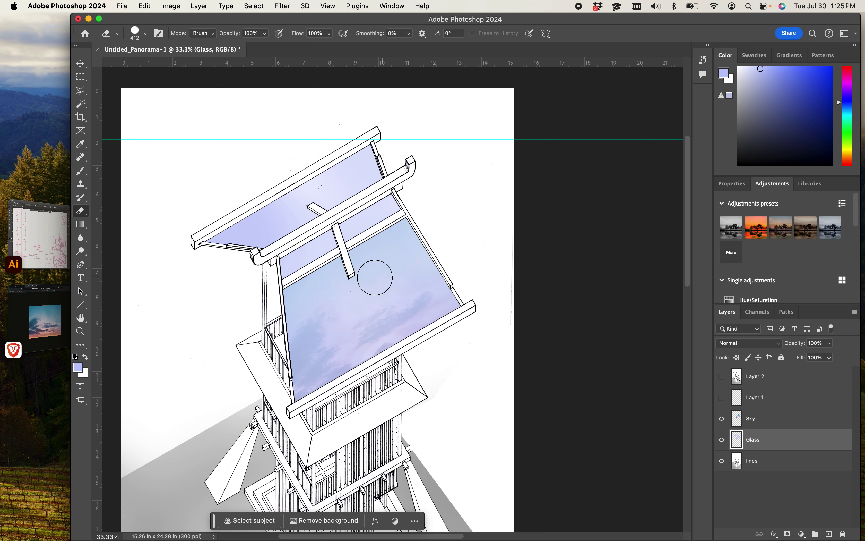
drag(377, 276, 393, 275)
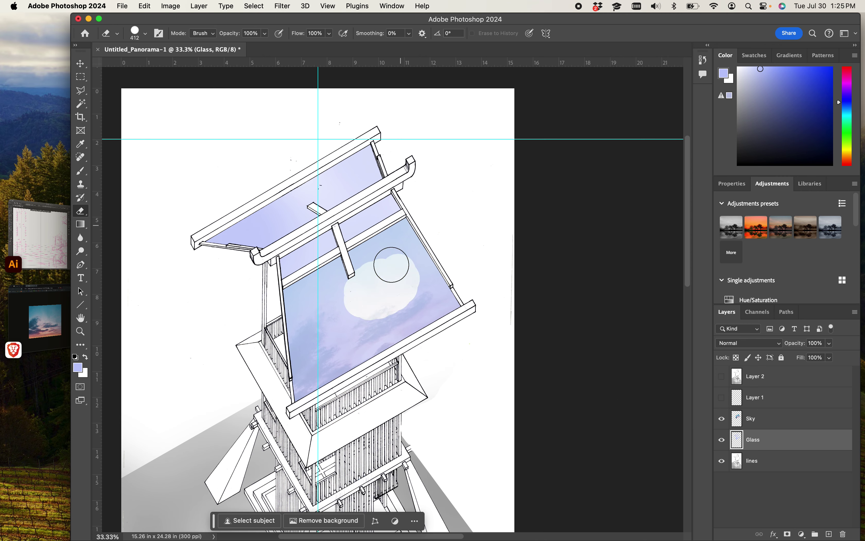
key(super+z)
right_click(401, 290)
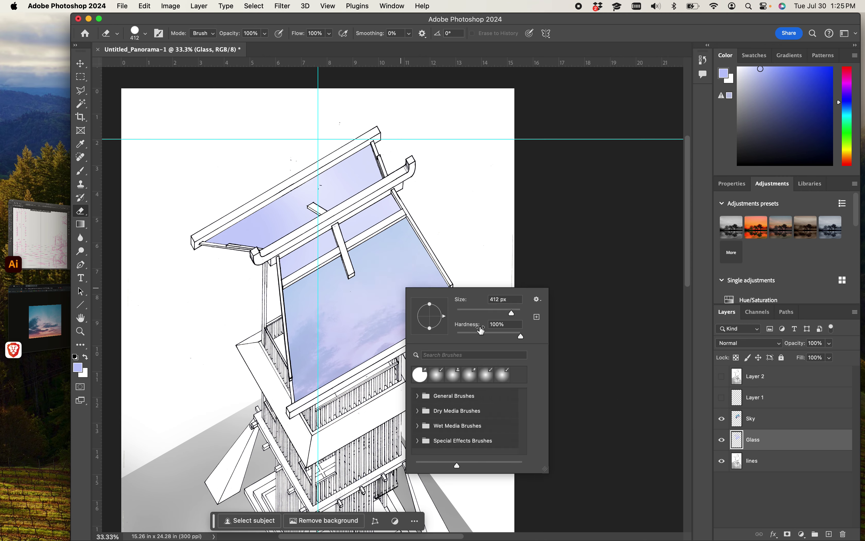
text(0)
click(386, 281)
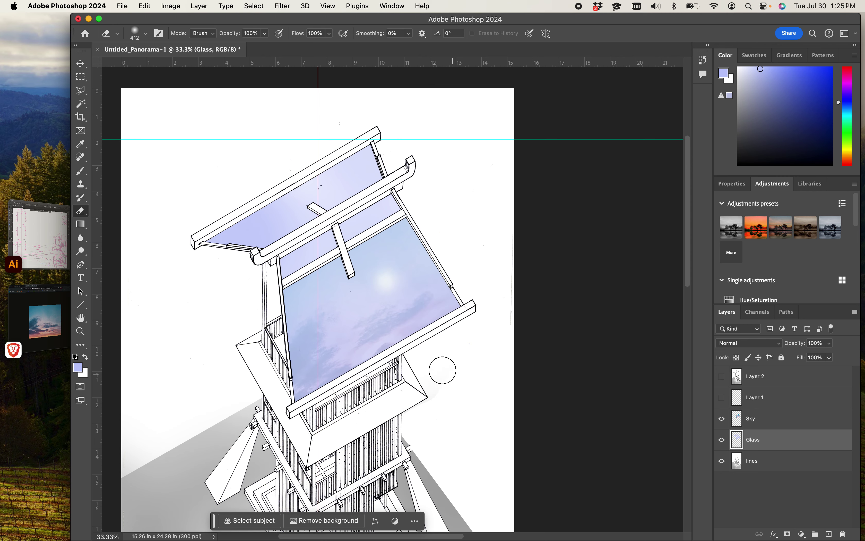
- Shrink the eraser to 169 px, add a smaller soft highlight, and zoom out
right_click(379, 308)
drag(487, 336, 477, 333)
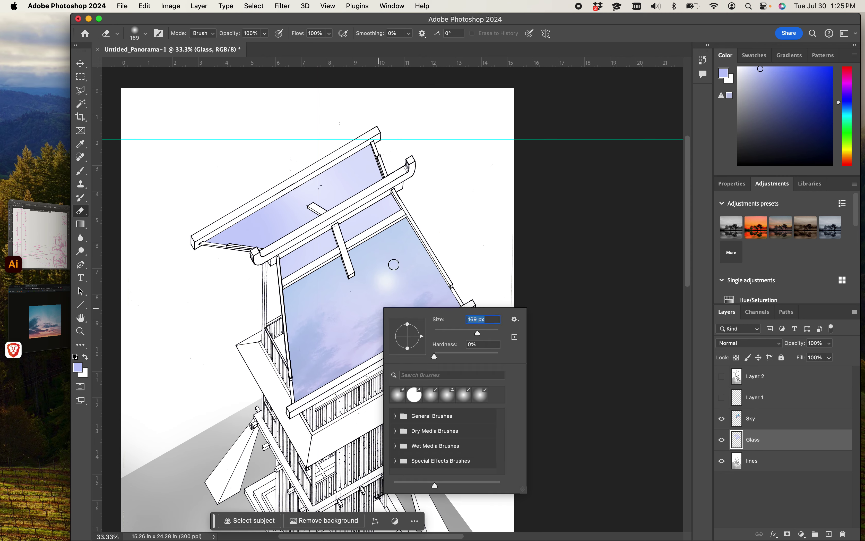
click(393, 268)
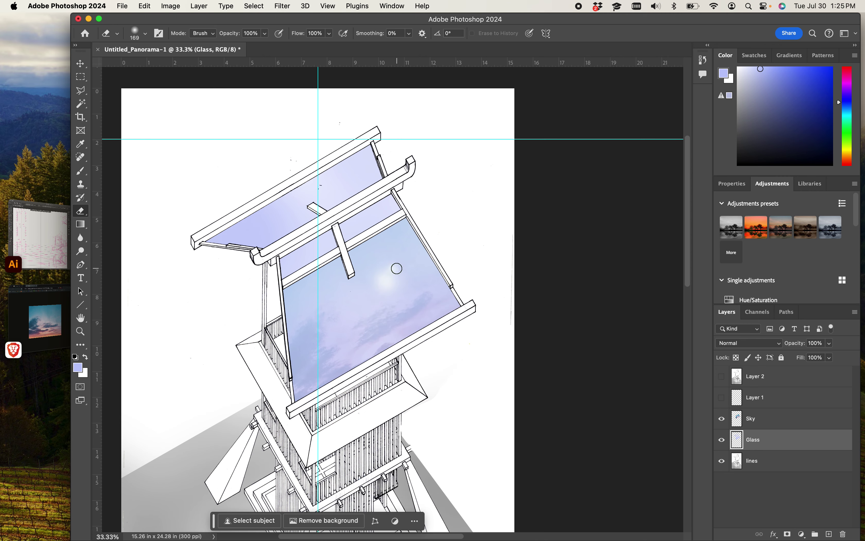
click(396, 268)
scroll(490, 428, down, 2)
key(super+minus)
key(super+minus)
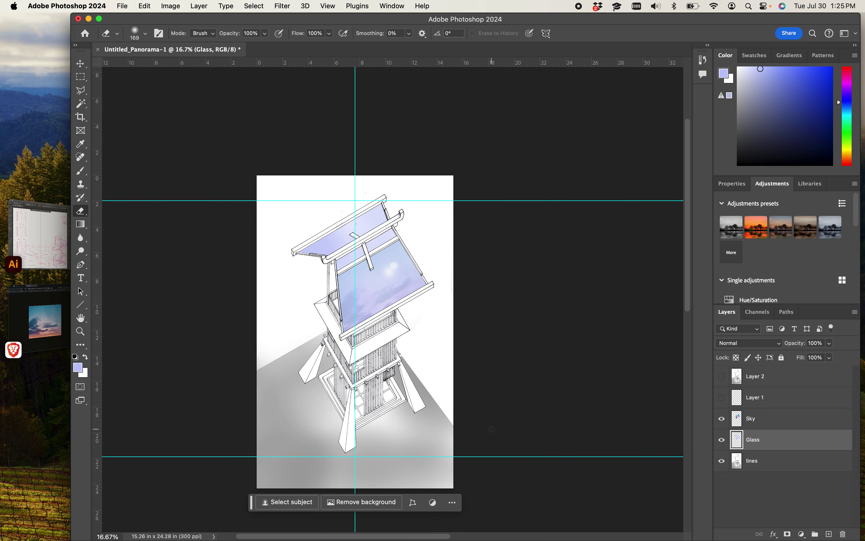